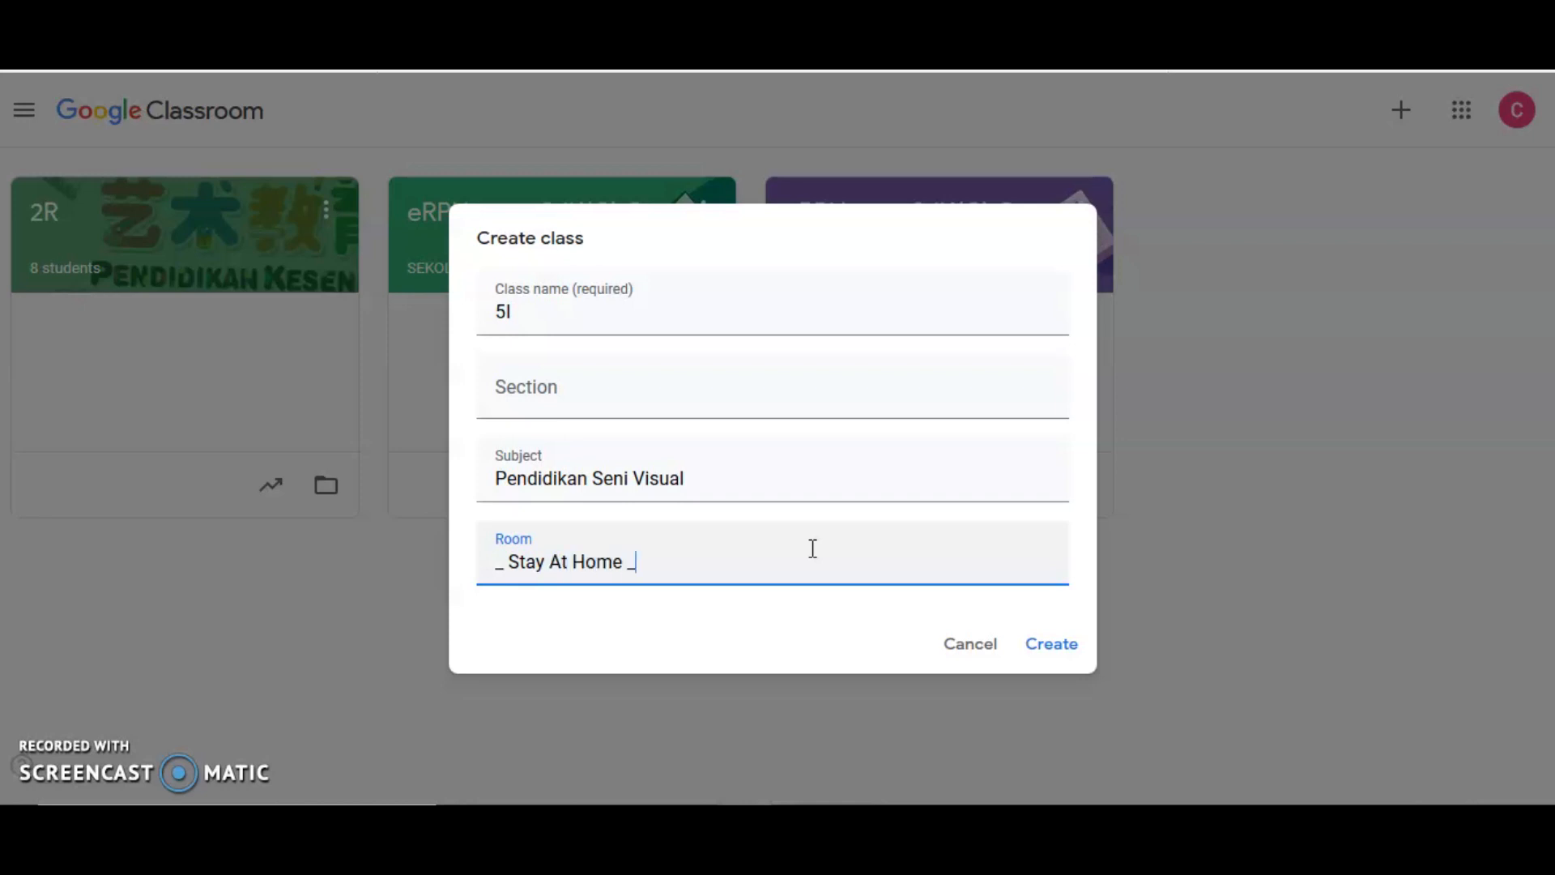
# Create class 5I with subject Pendidikan Seni Visual and room "_ Stay At Home _", and open its Classwork page.
pyautogui.click(1049, 642)
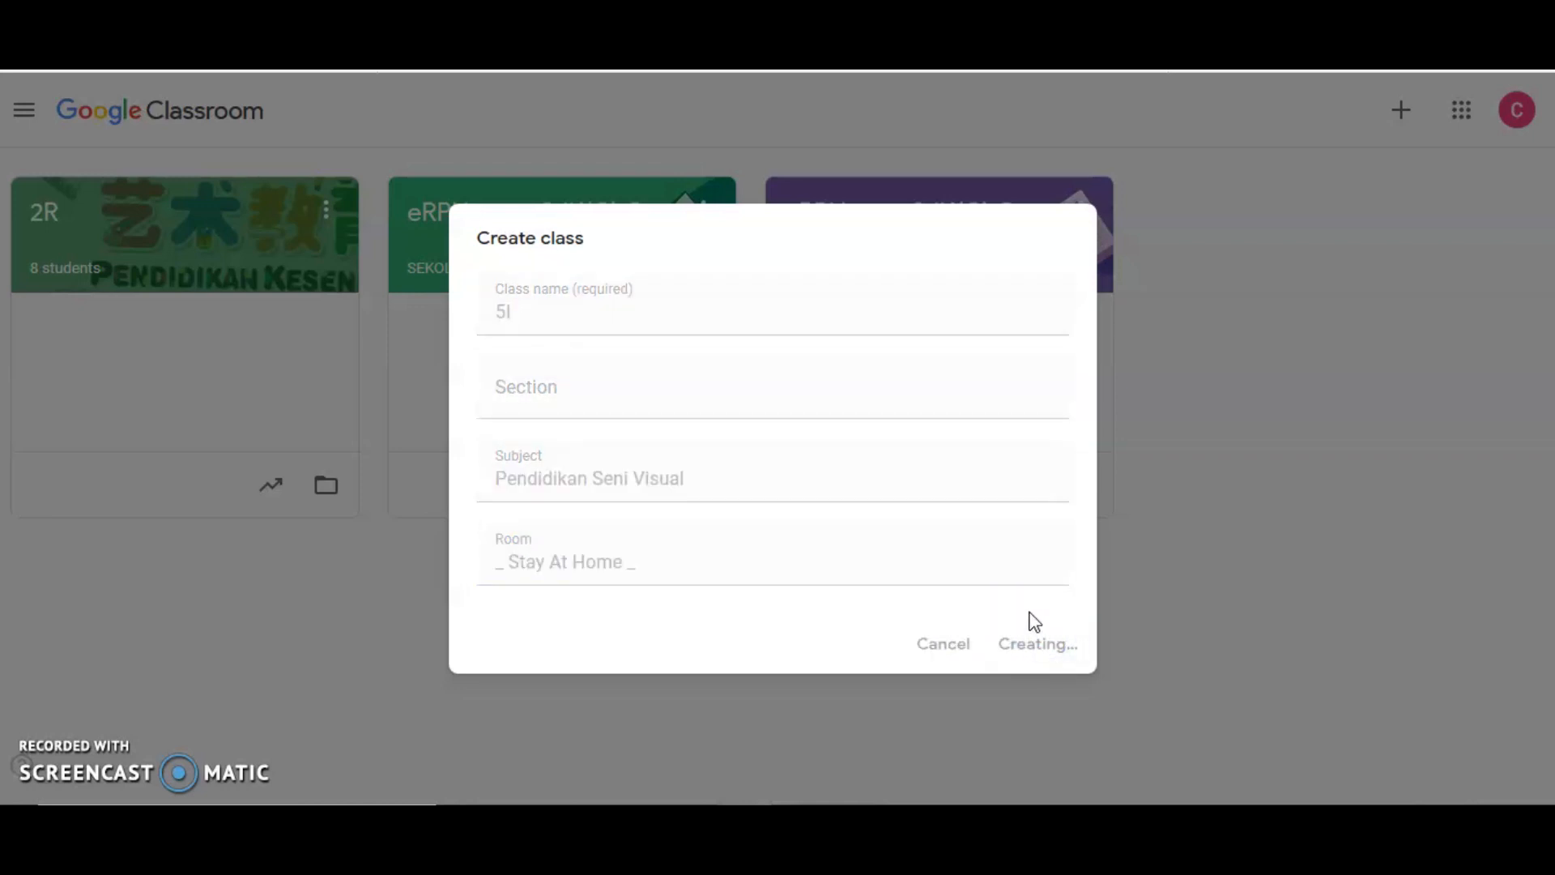
pyautogui.click(1017, 608)
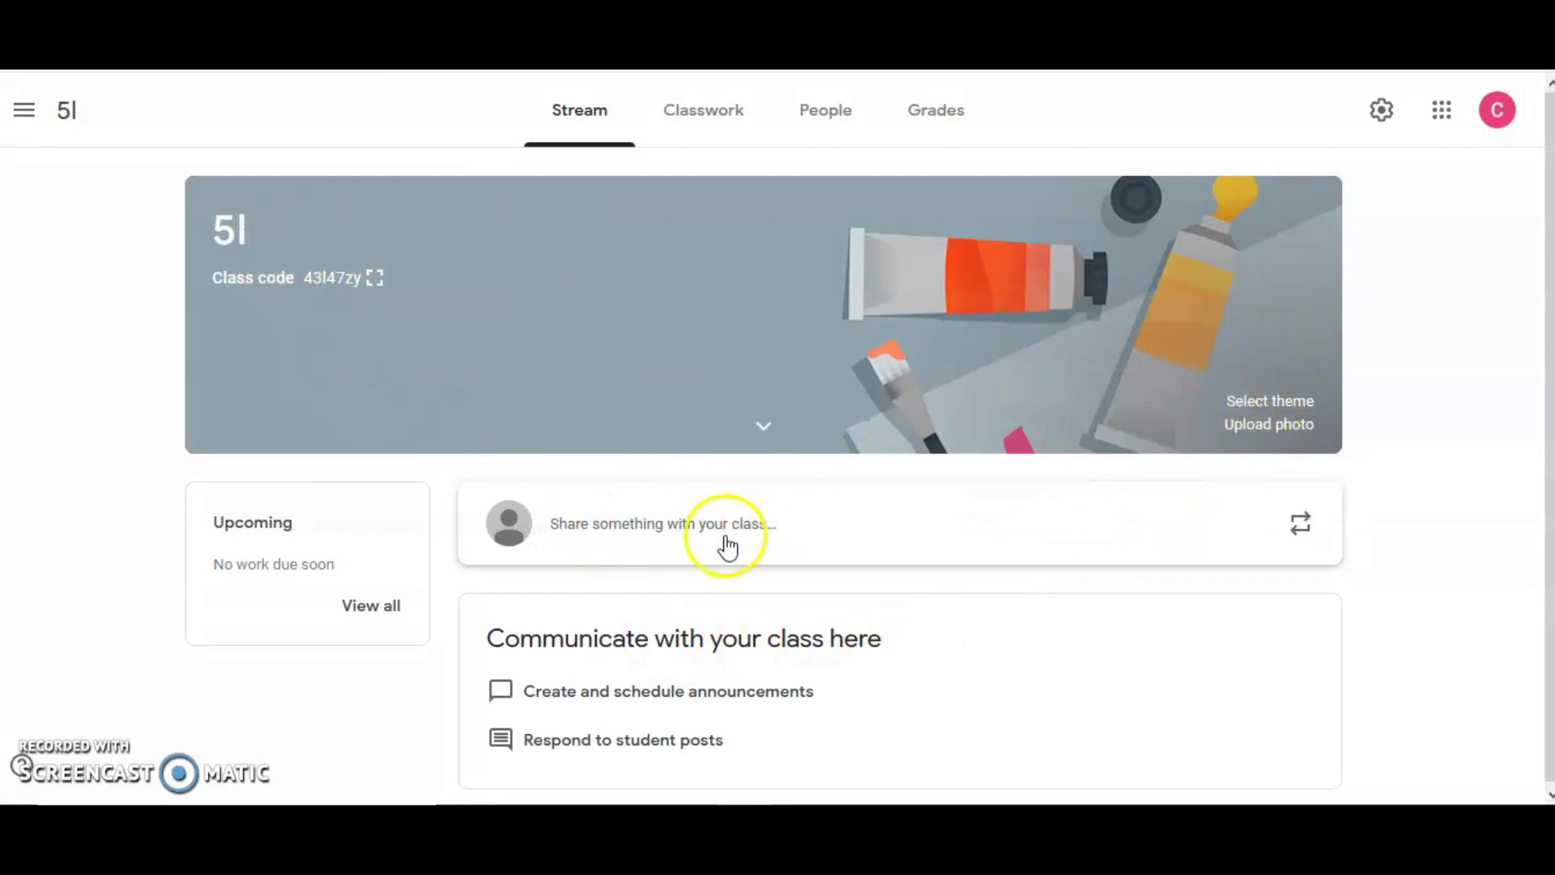
pyautogui.click(693, 130)
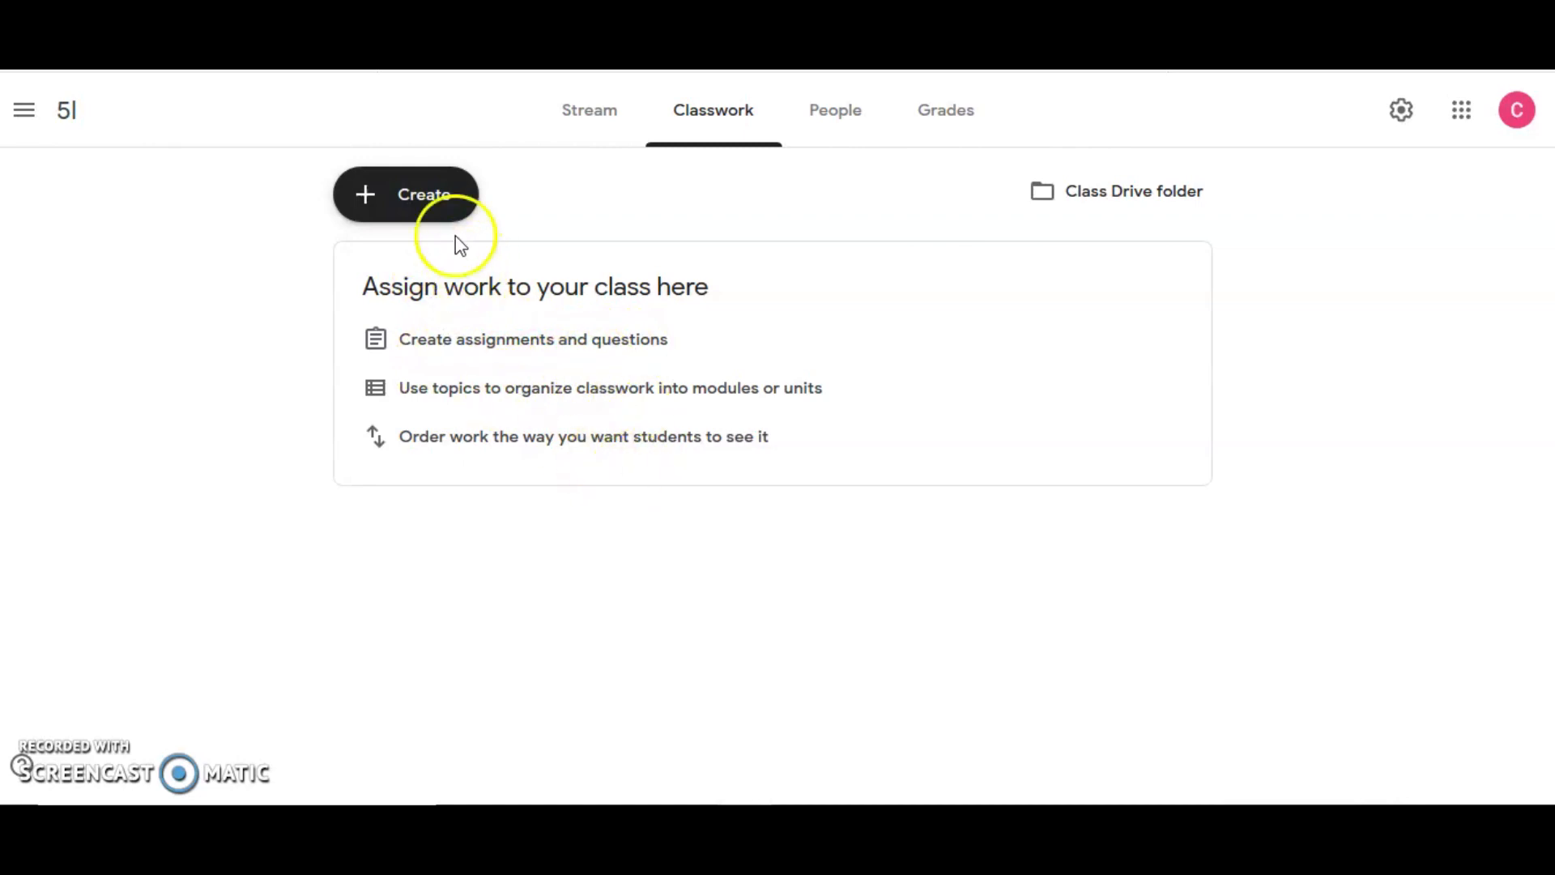
pyautogui.click(443, 210)
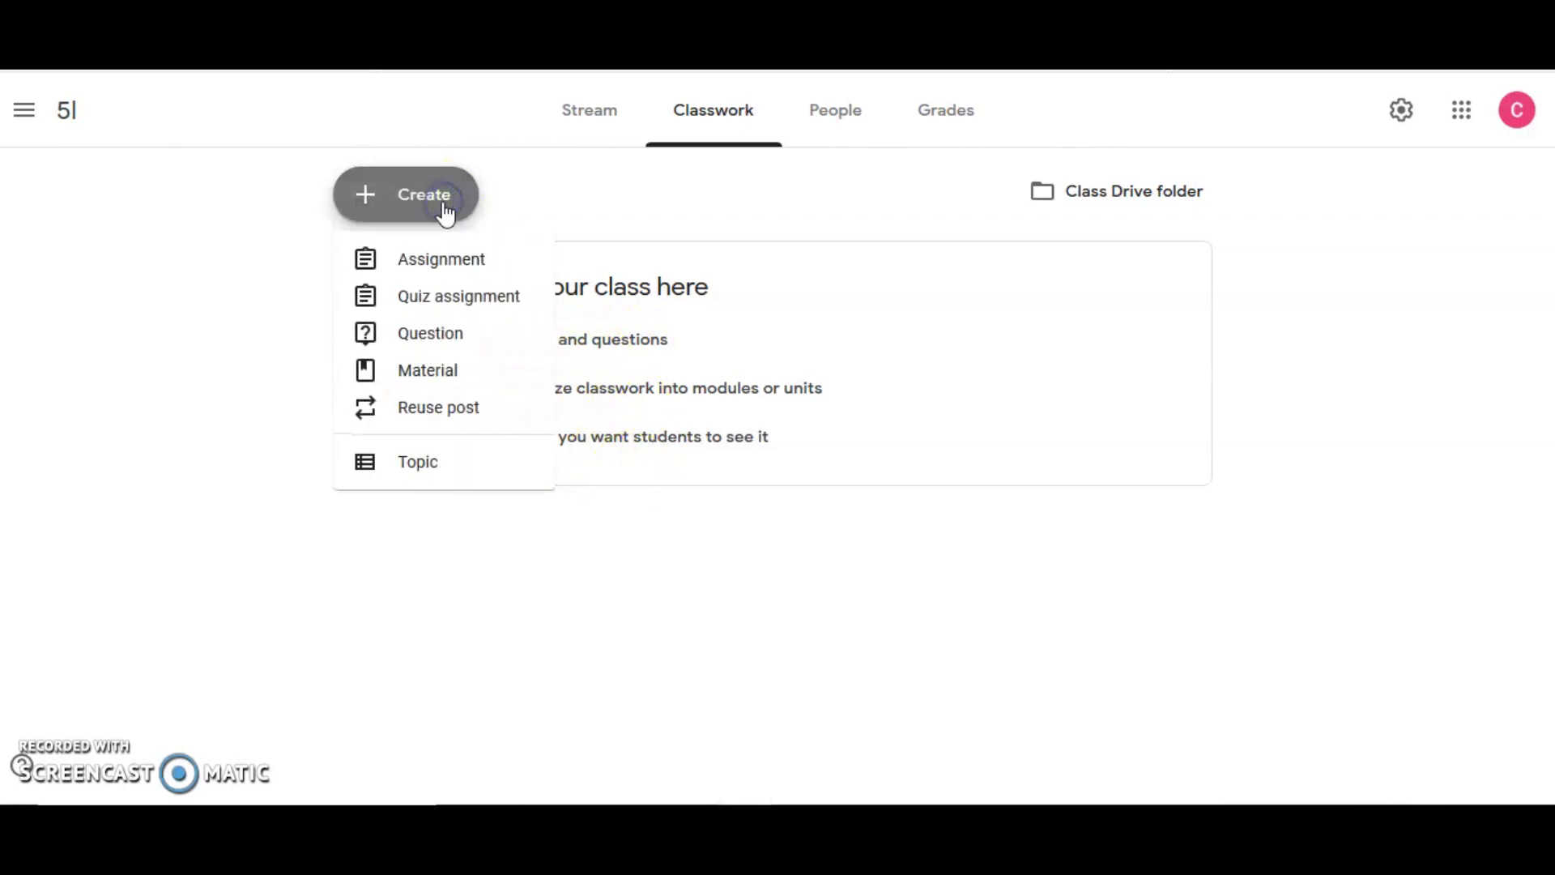
pyautogui.click(452, 257)
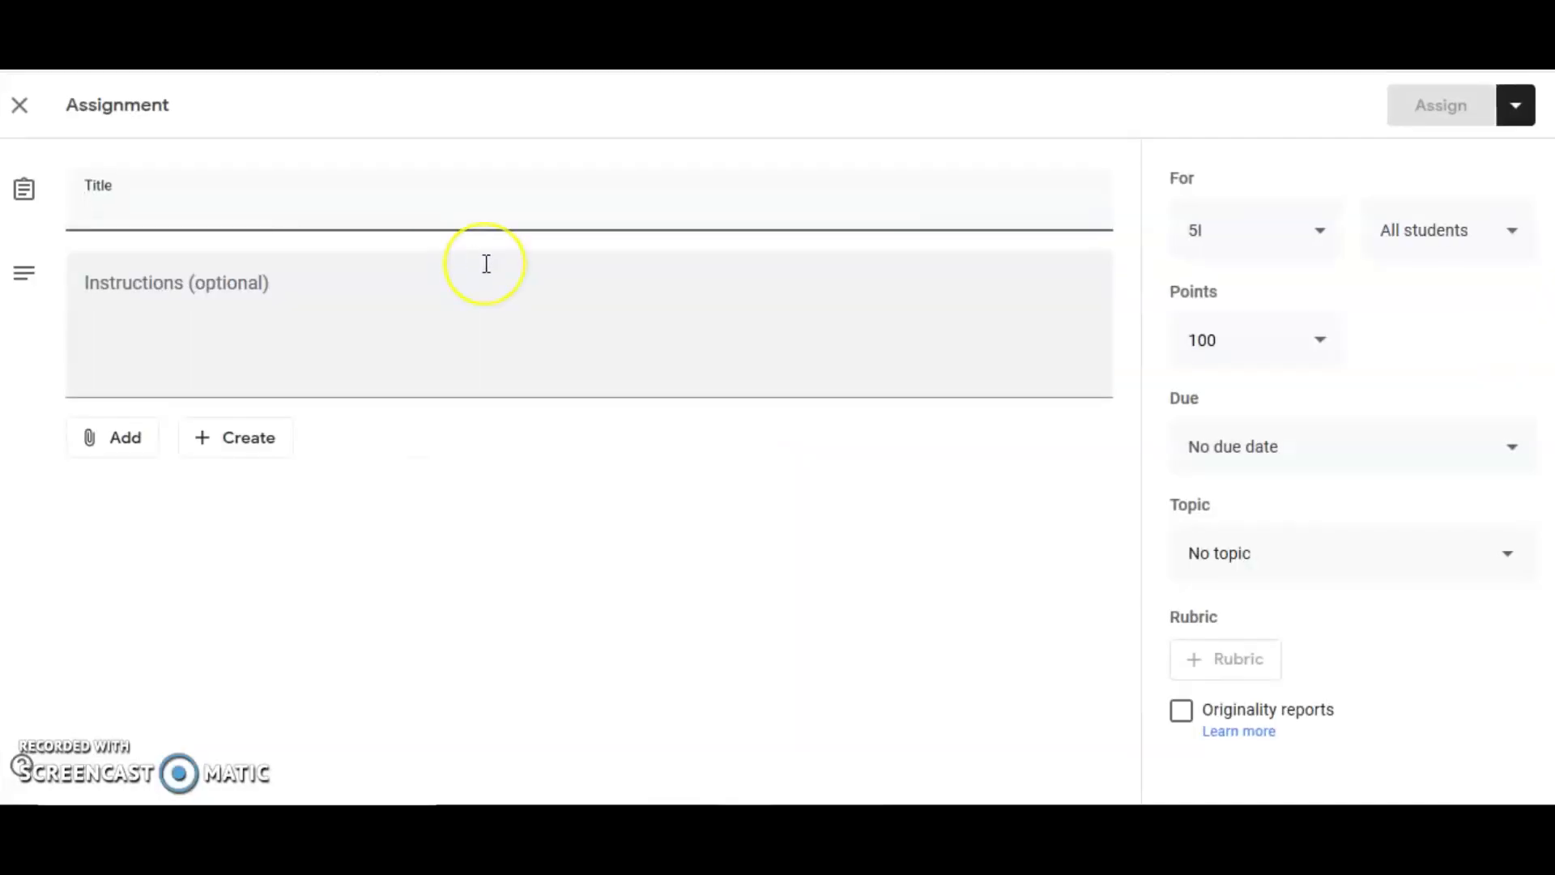
pyautogui.click(20, 105)
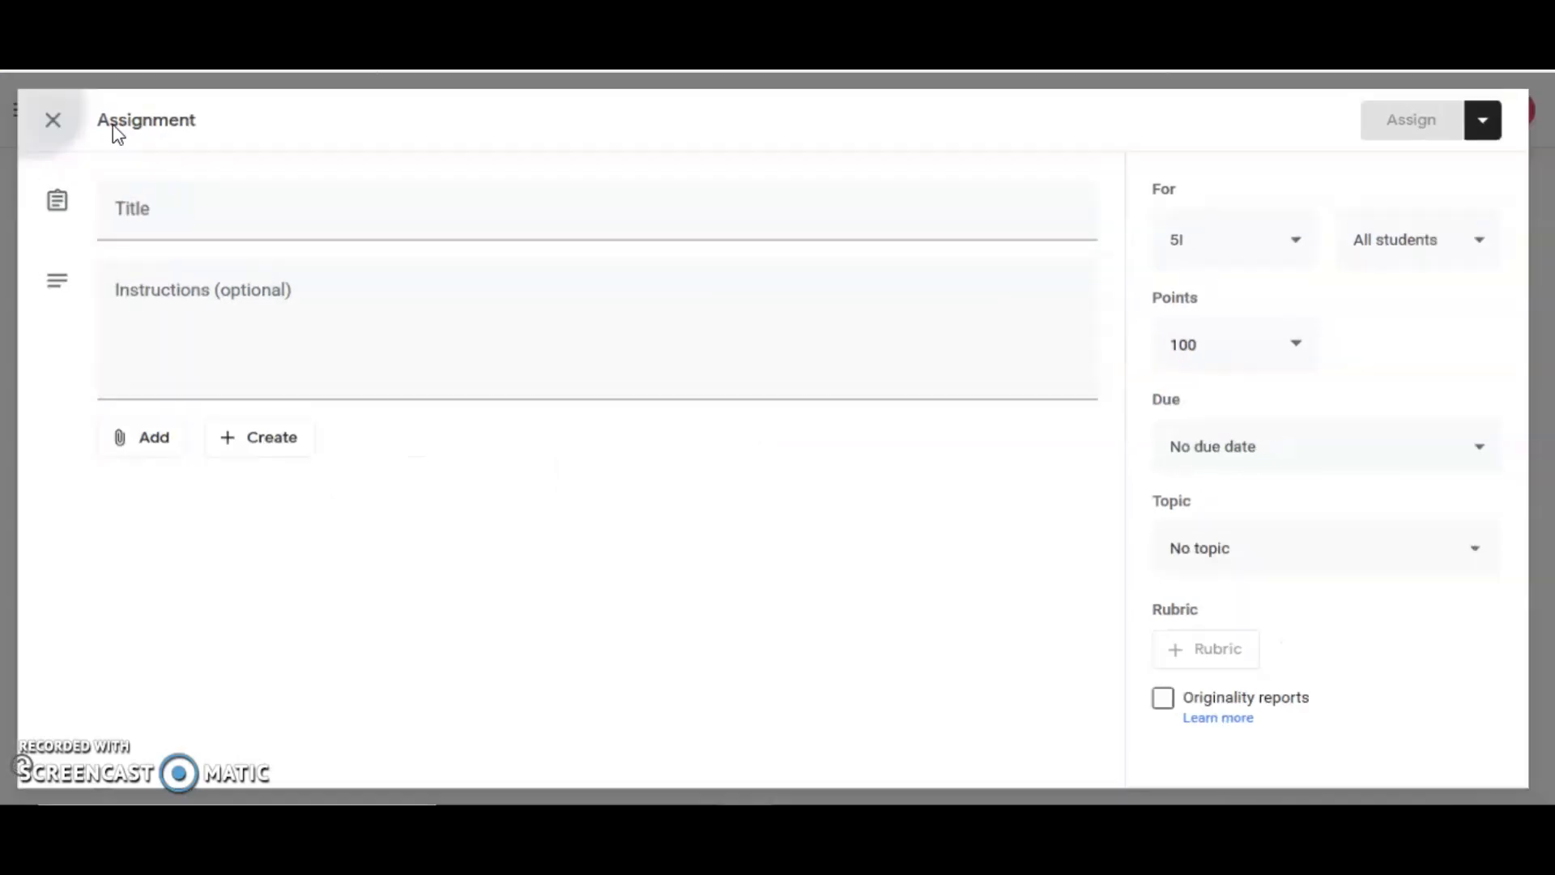
# Create a quiz assignment for the class and open its attached Blank Quiz form for editing, dismissing the tour offer.
pyautogui.click(412, 222)
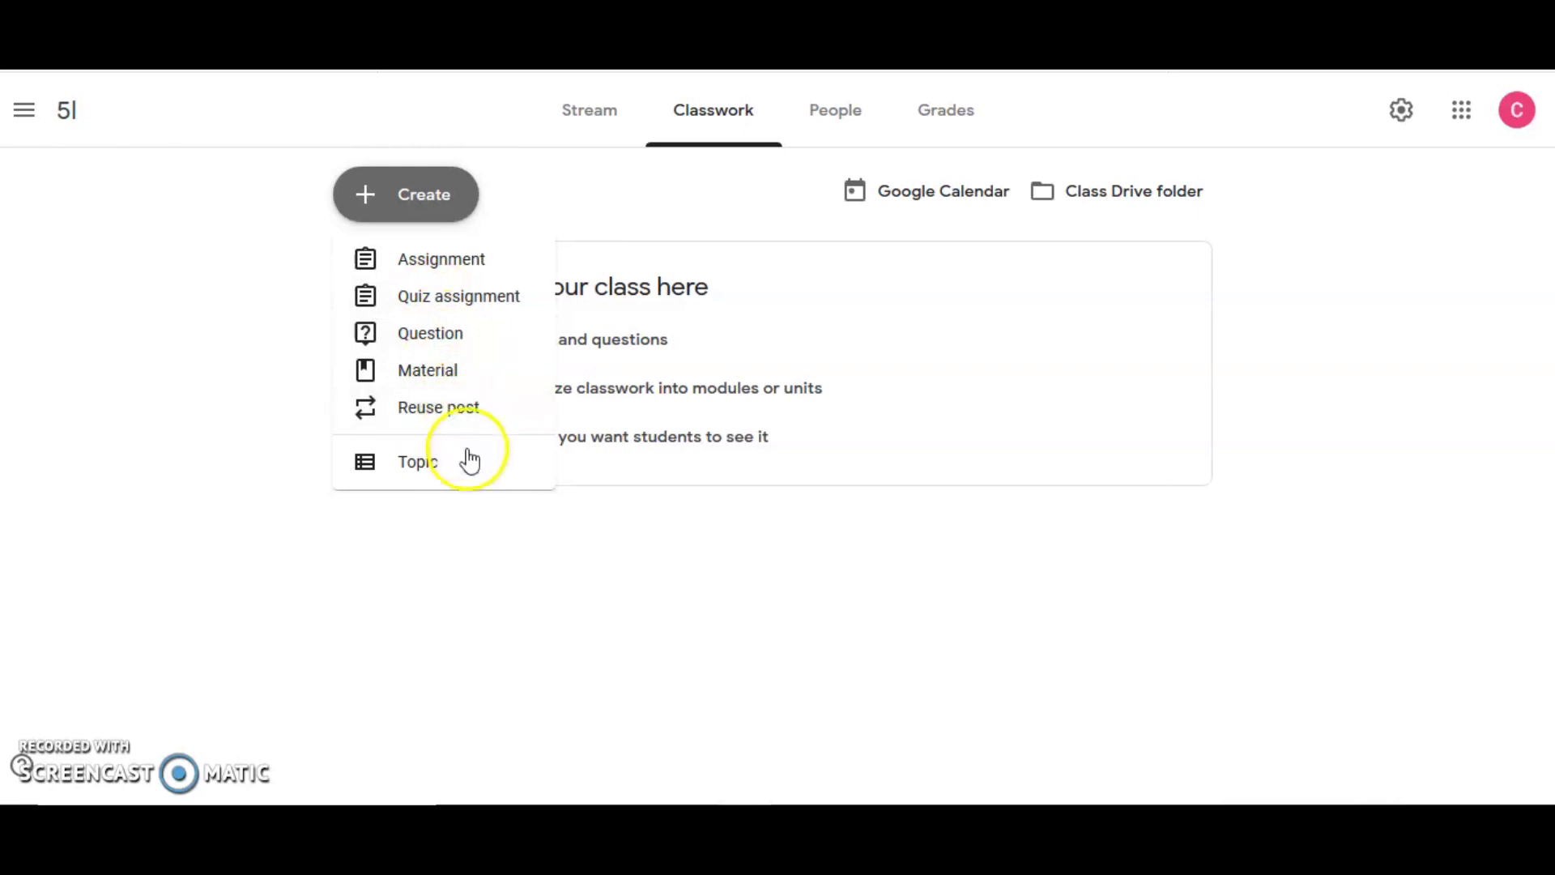
pyautogui.click(457, 304)
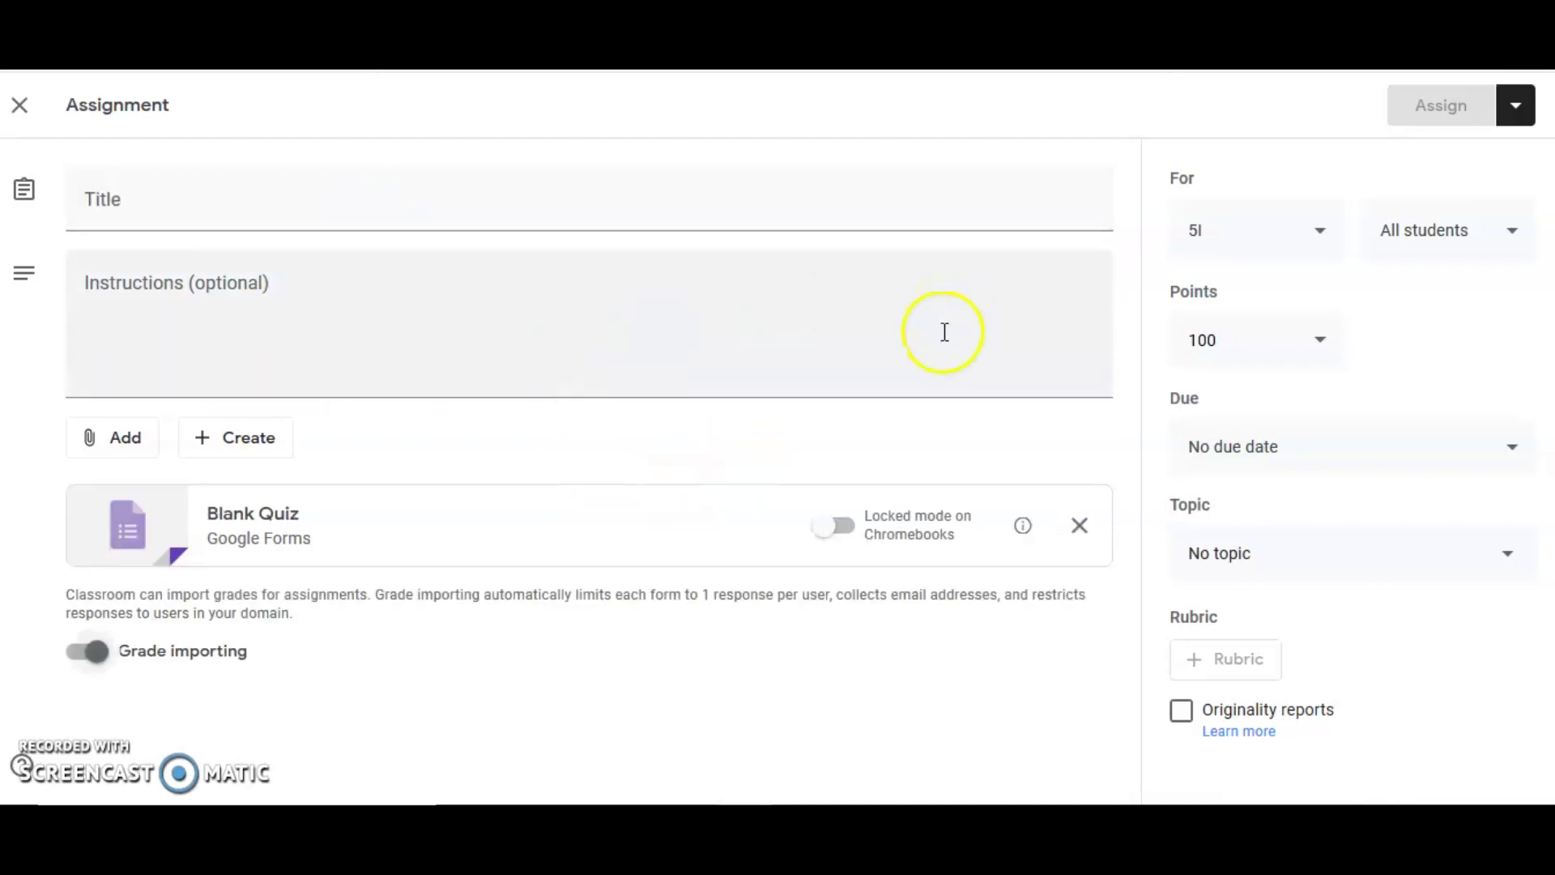
pyautogui.click(254, 517)
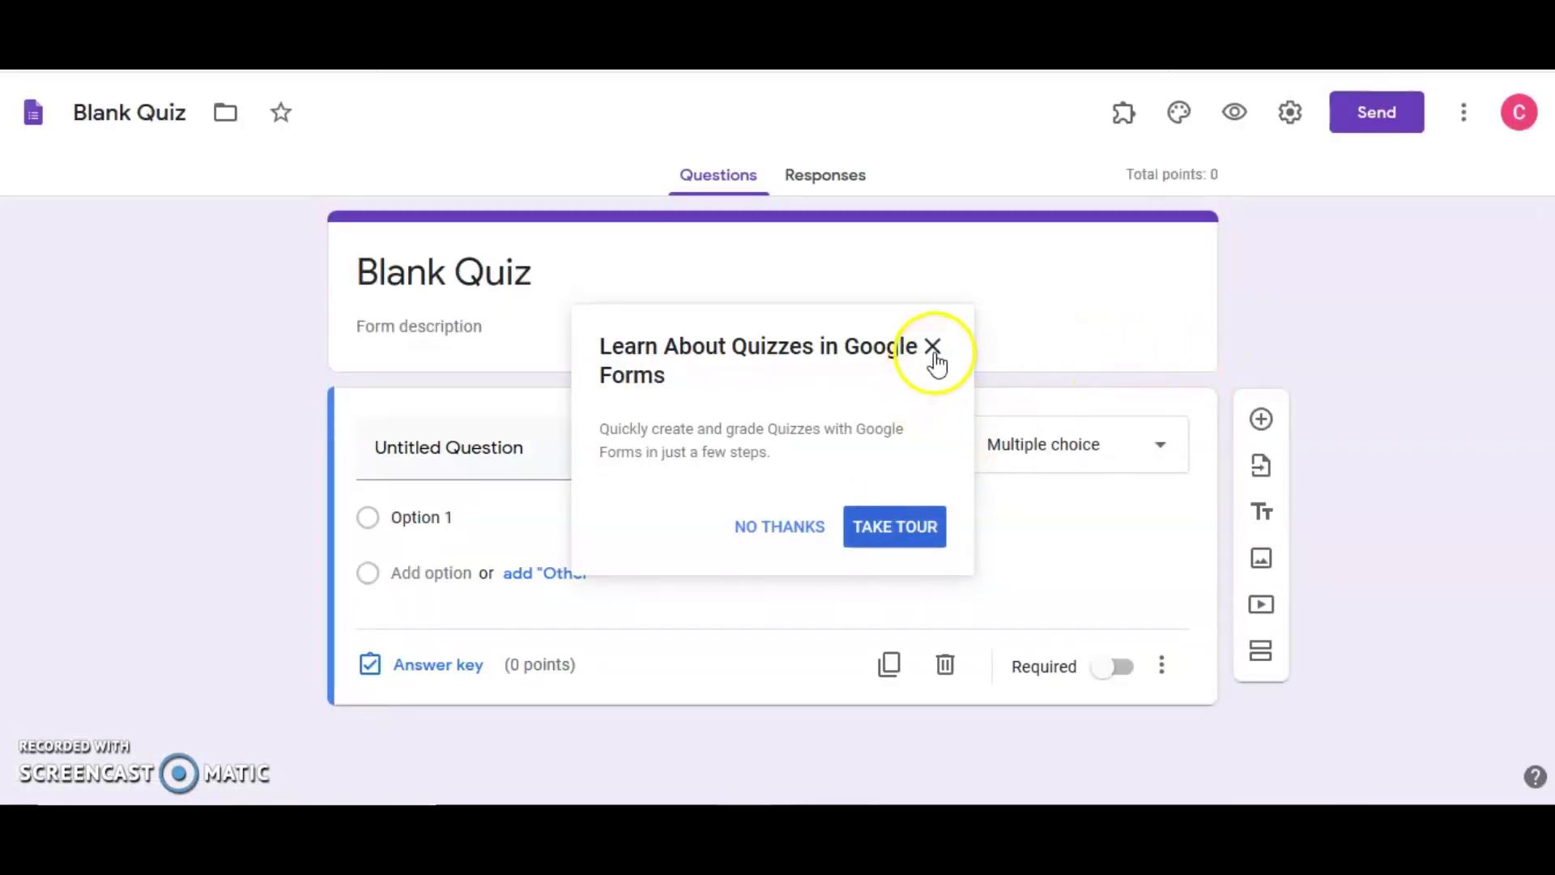
pyautogui.click(934, 352)
# Set the quiz form's title to "Kuiz - Topik Warna".
pyautogui.click(635, 465)
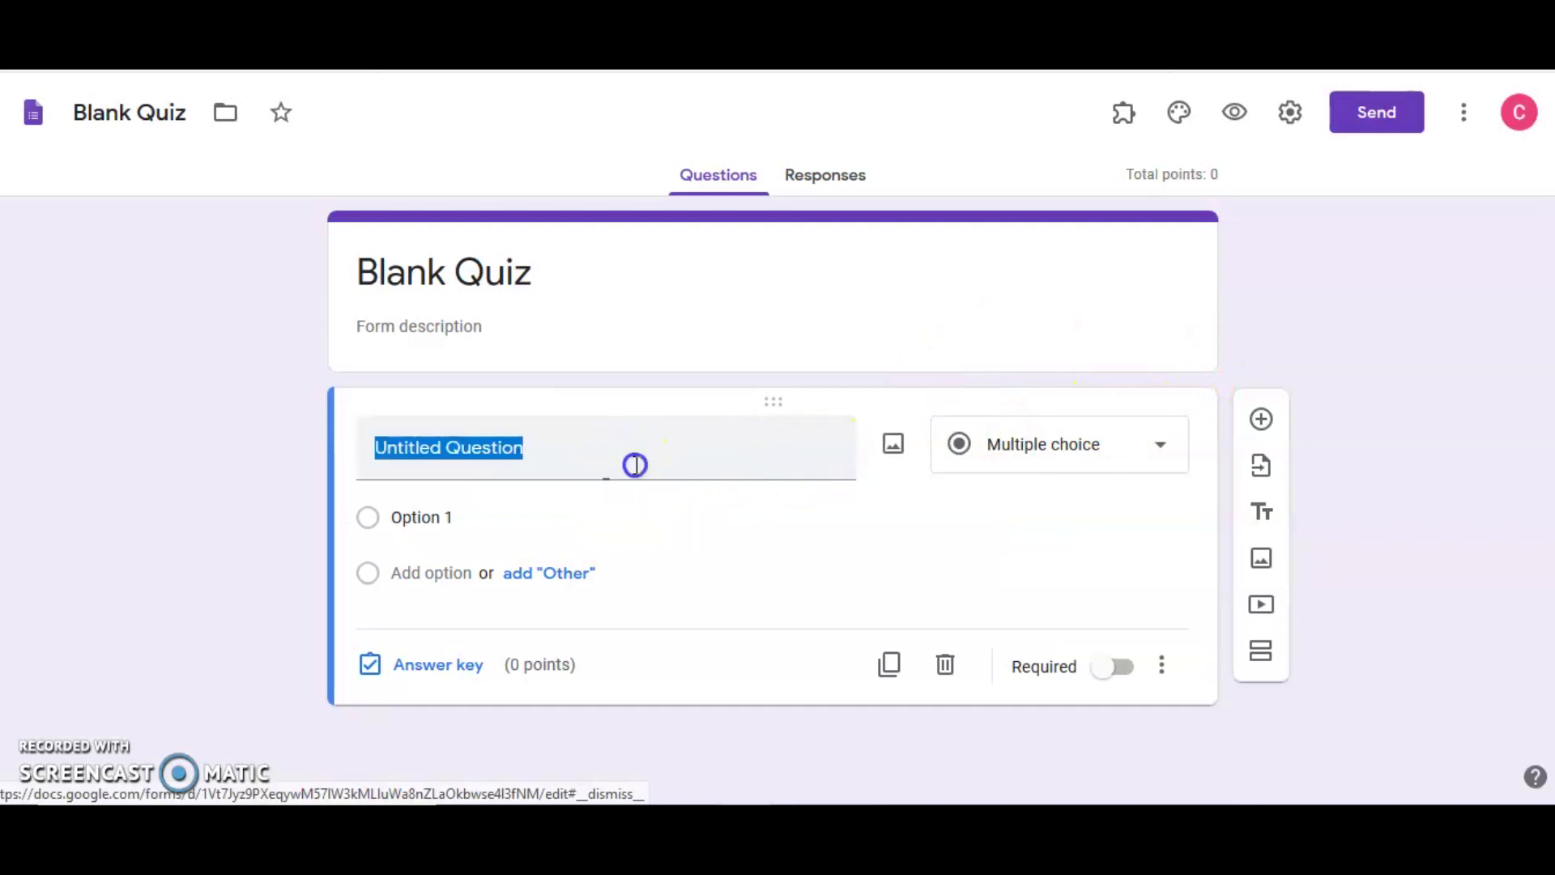
pyautogui.click(628, 260)
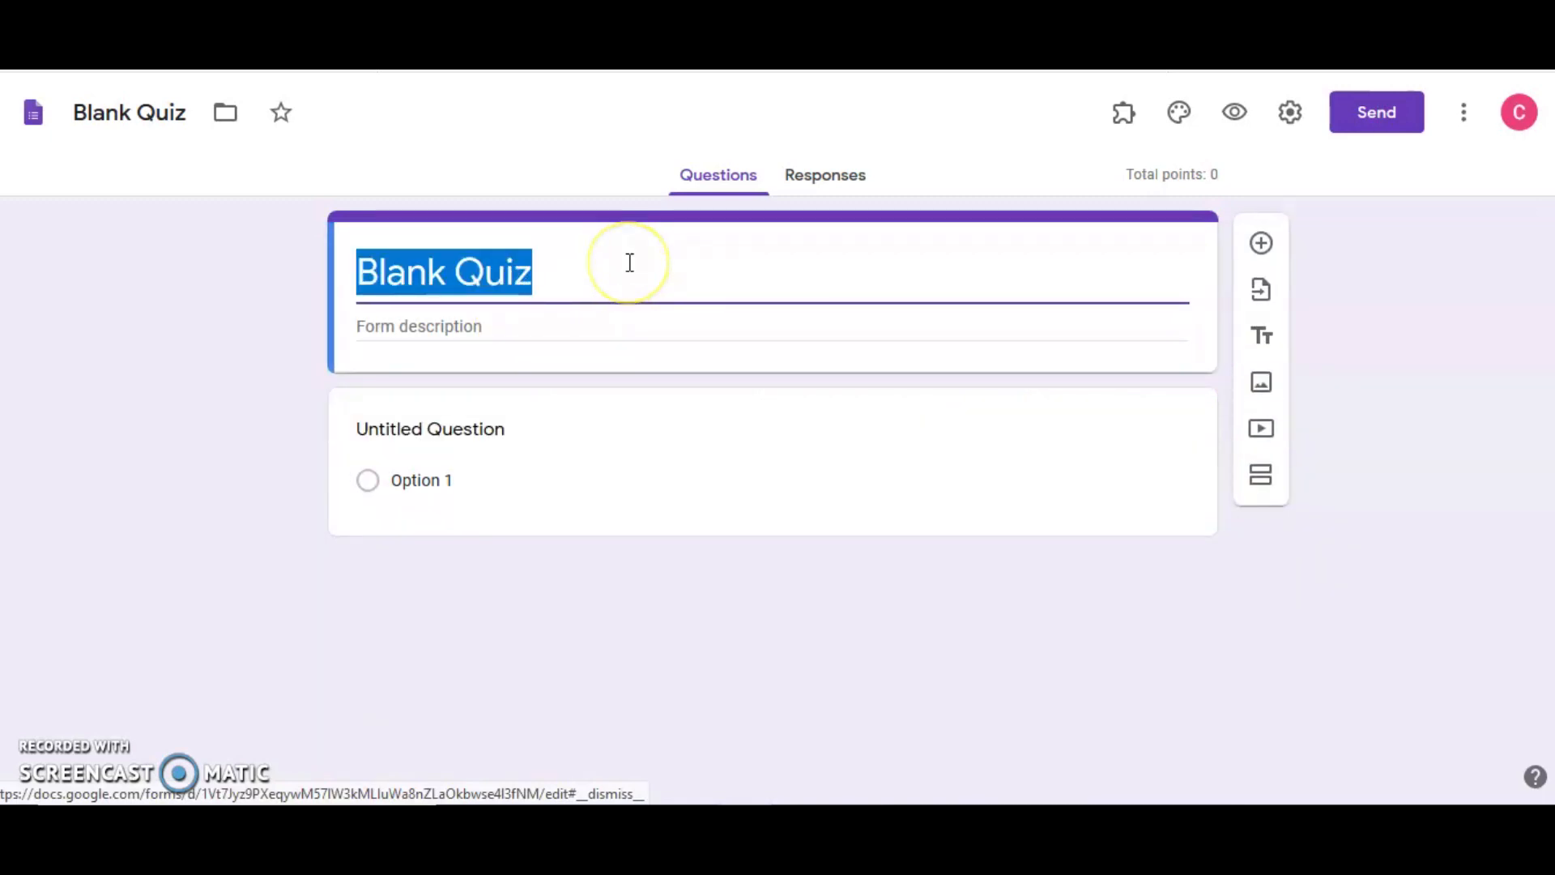
pyautogui.write('Warna')
pyautogui.press('BackSpace')
pyautogui.press('BackSpace')
pyautogui.press('BackSpace')
pyautogui.press('BackSpace')
pyautogui.press('BackSpace')
pyautogui.write('Kui')
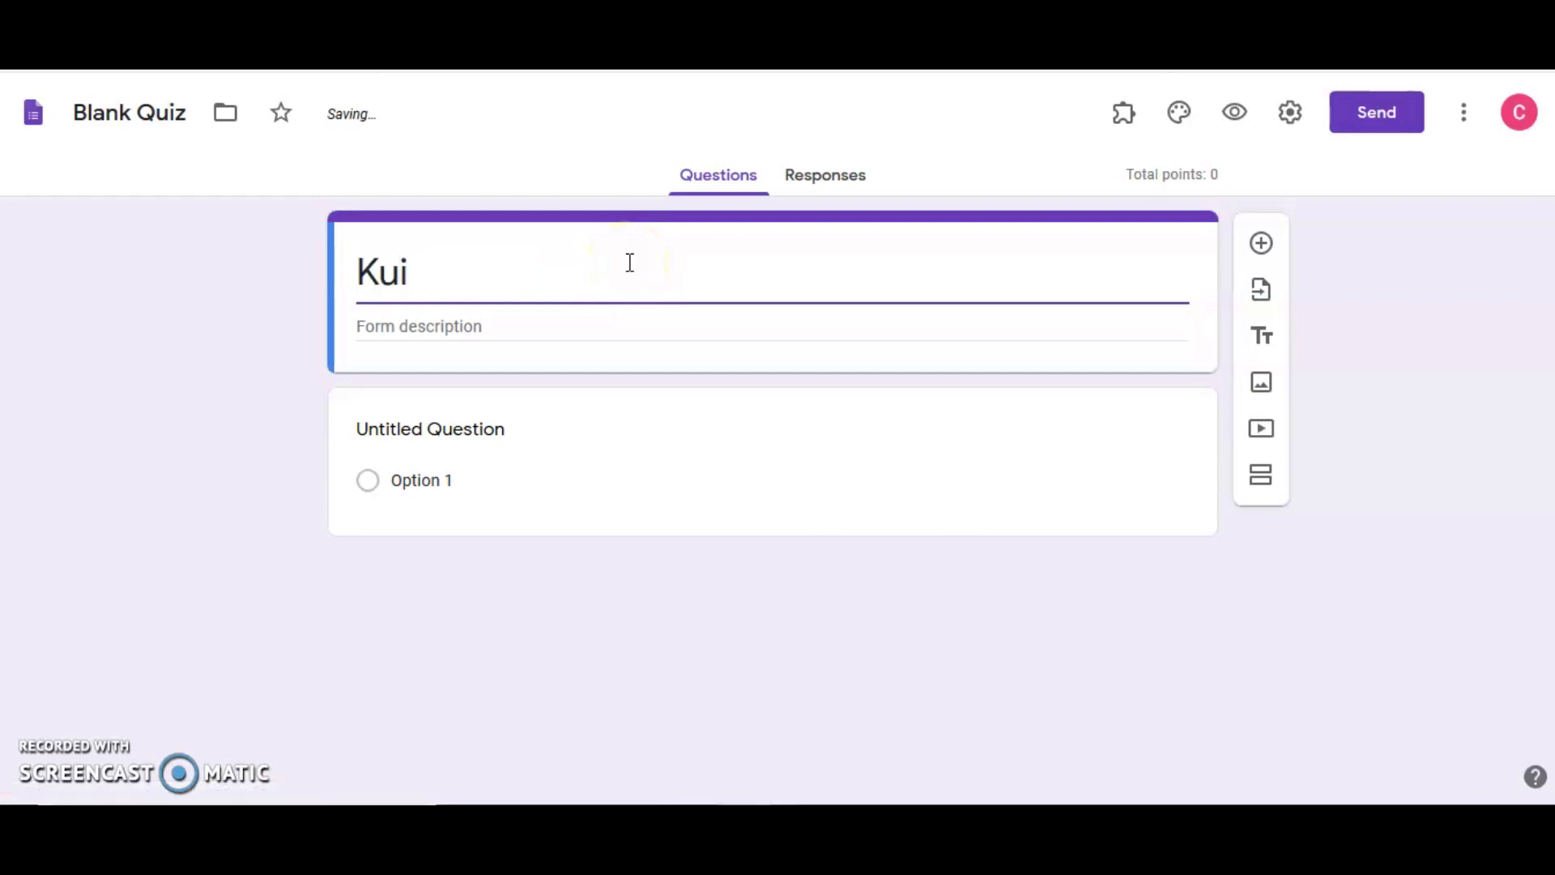
pyautogui.write('z - Topik Warna')
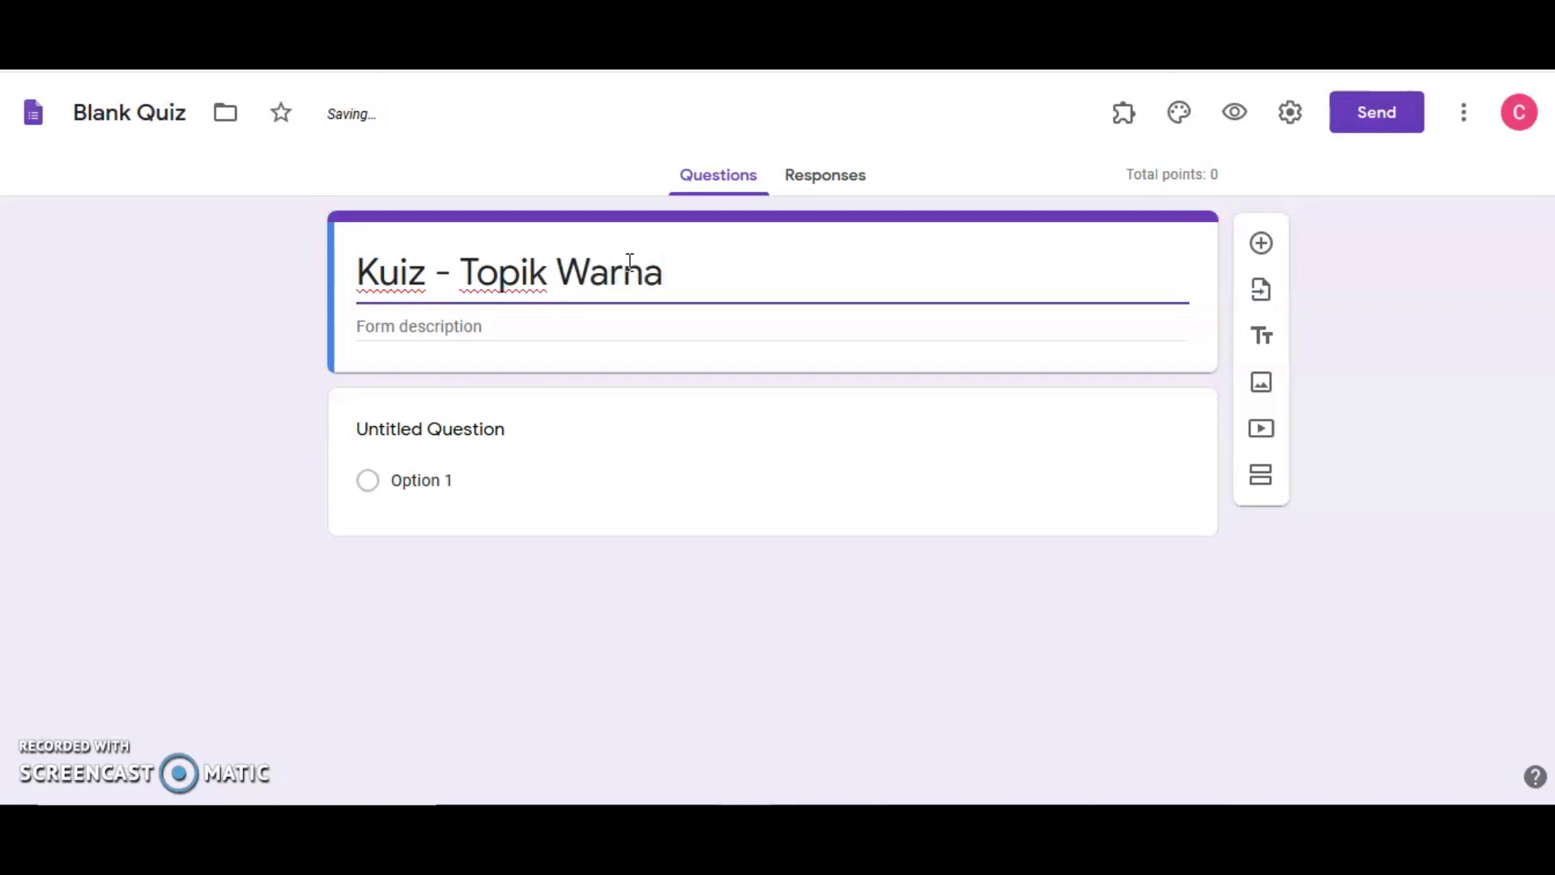
# Enter "Warna Sekunder" as the form description.
pyautogui.click(653, 332)
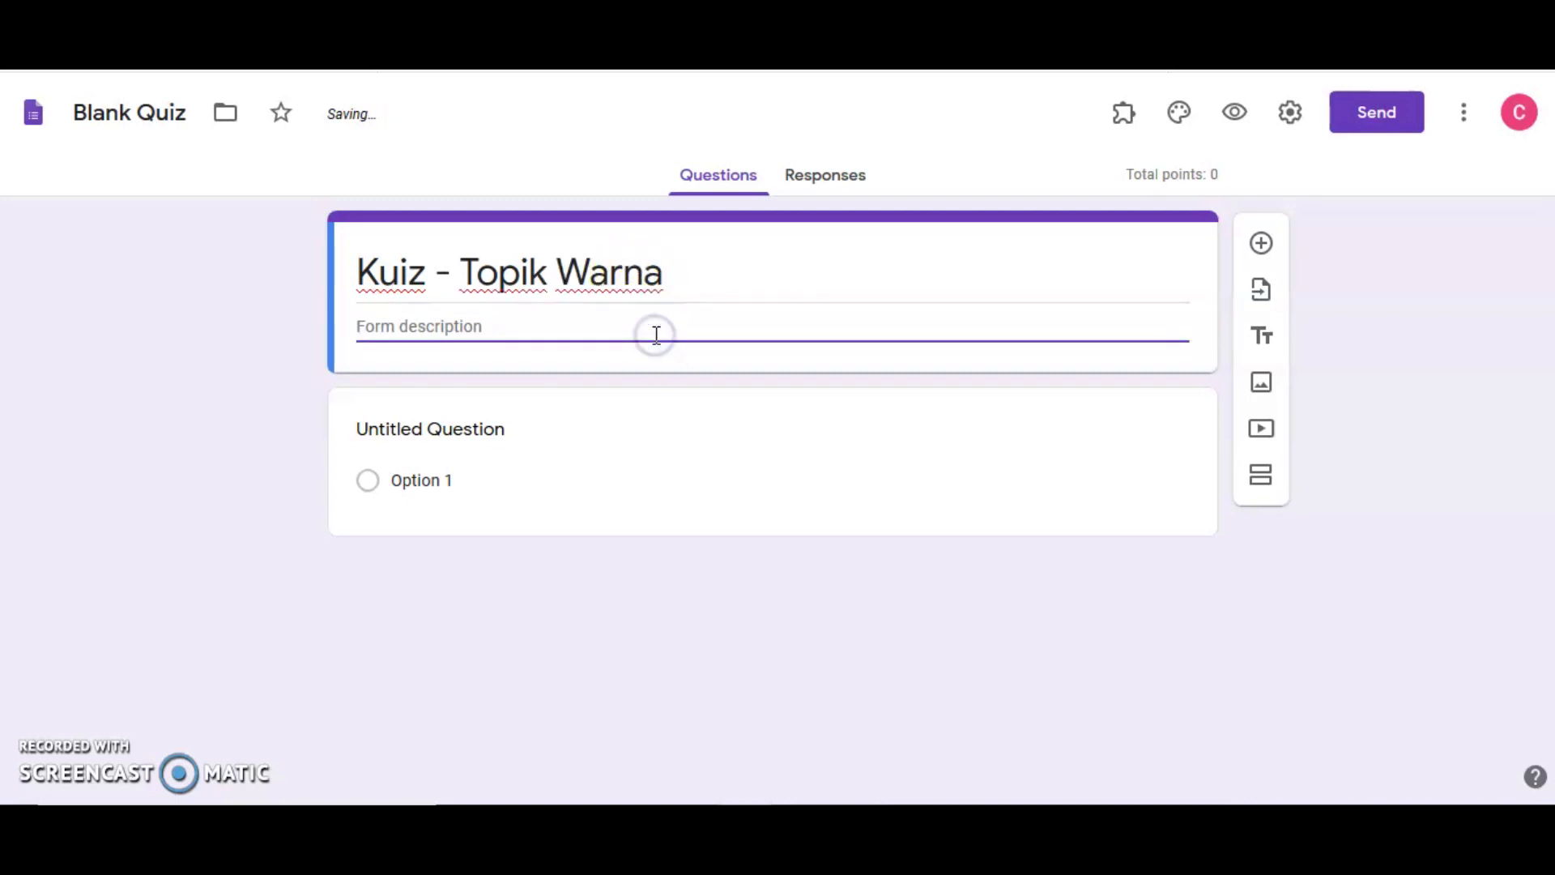
pyautogui.write('War')
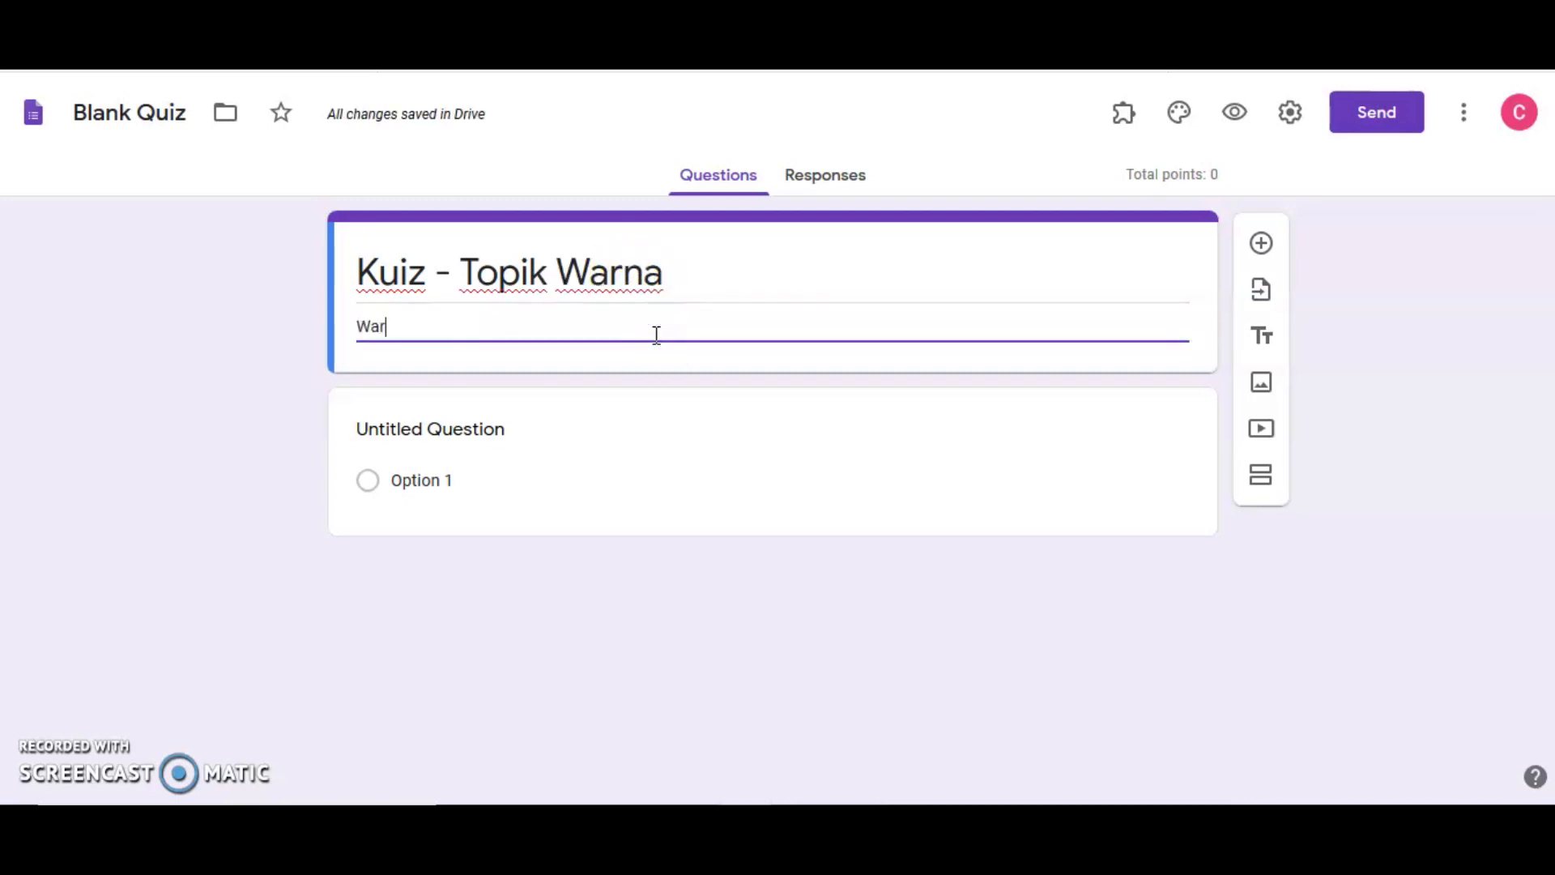
pyautogui.write('na Sekunder')
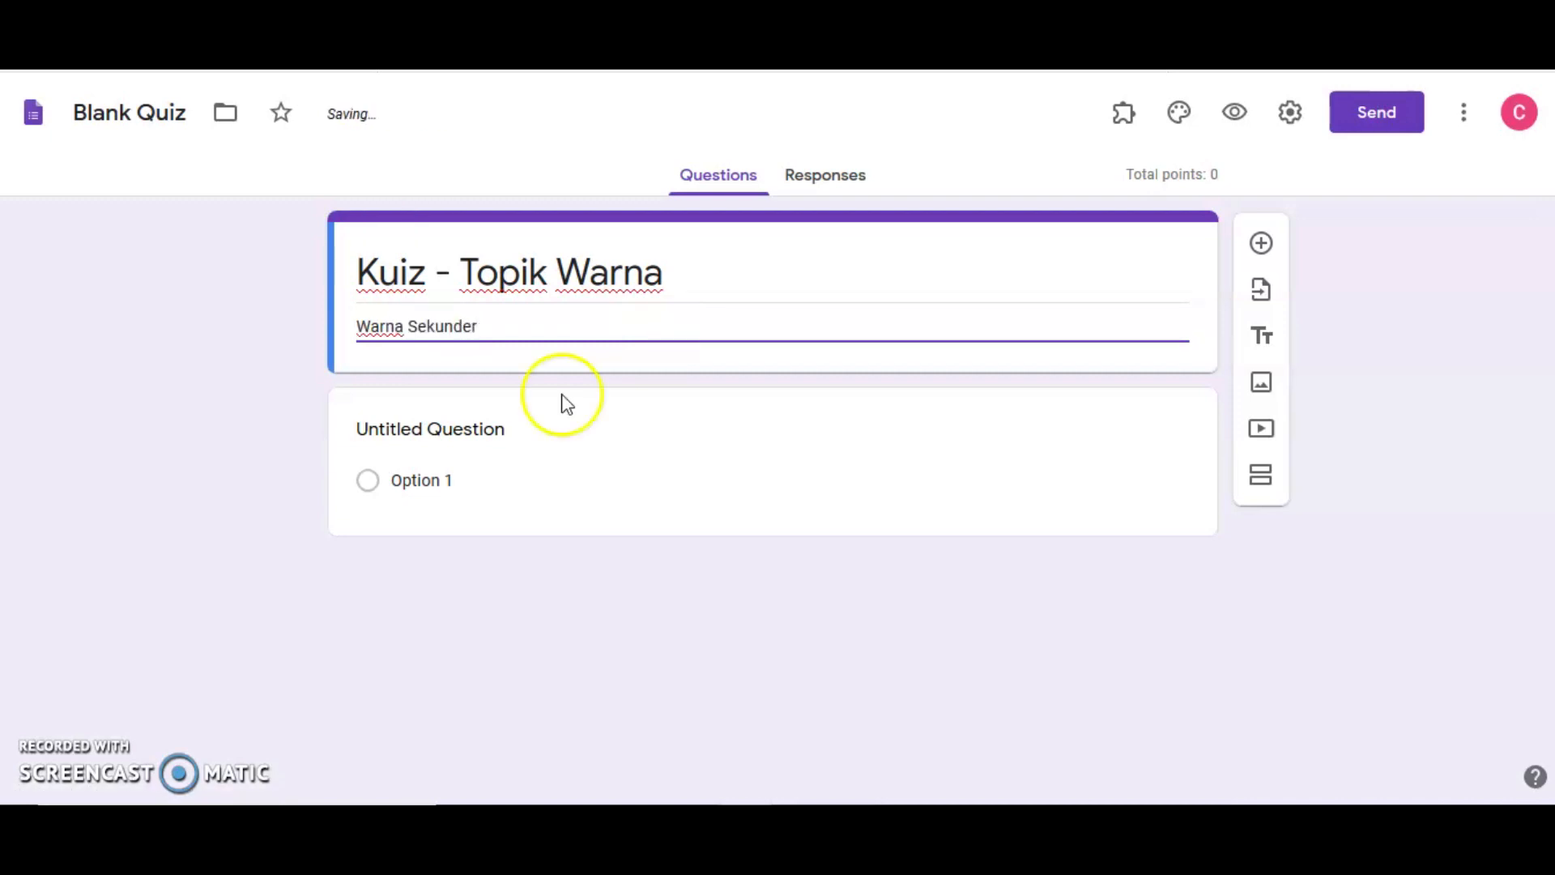
# Set the first question's text to "1. Apabila warna merah bercampur dengan warna kunning, warna apakah yang akan dihasilkan?".
pyautogui.click(518, 425)
pyautogui.write('Sli')
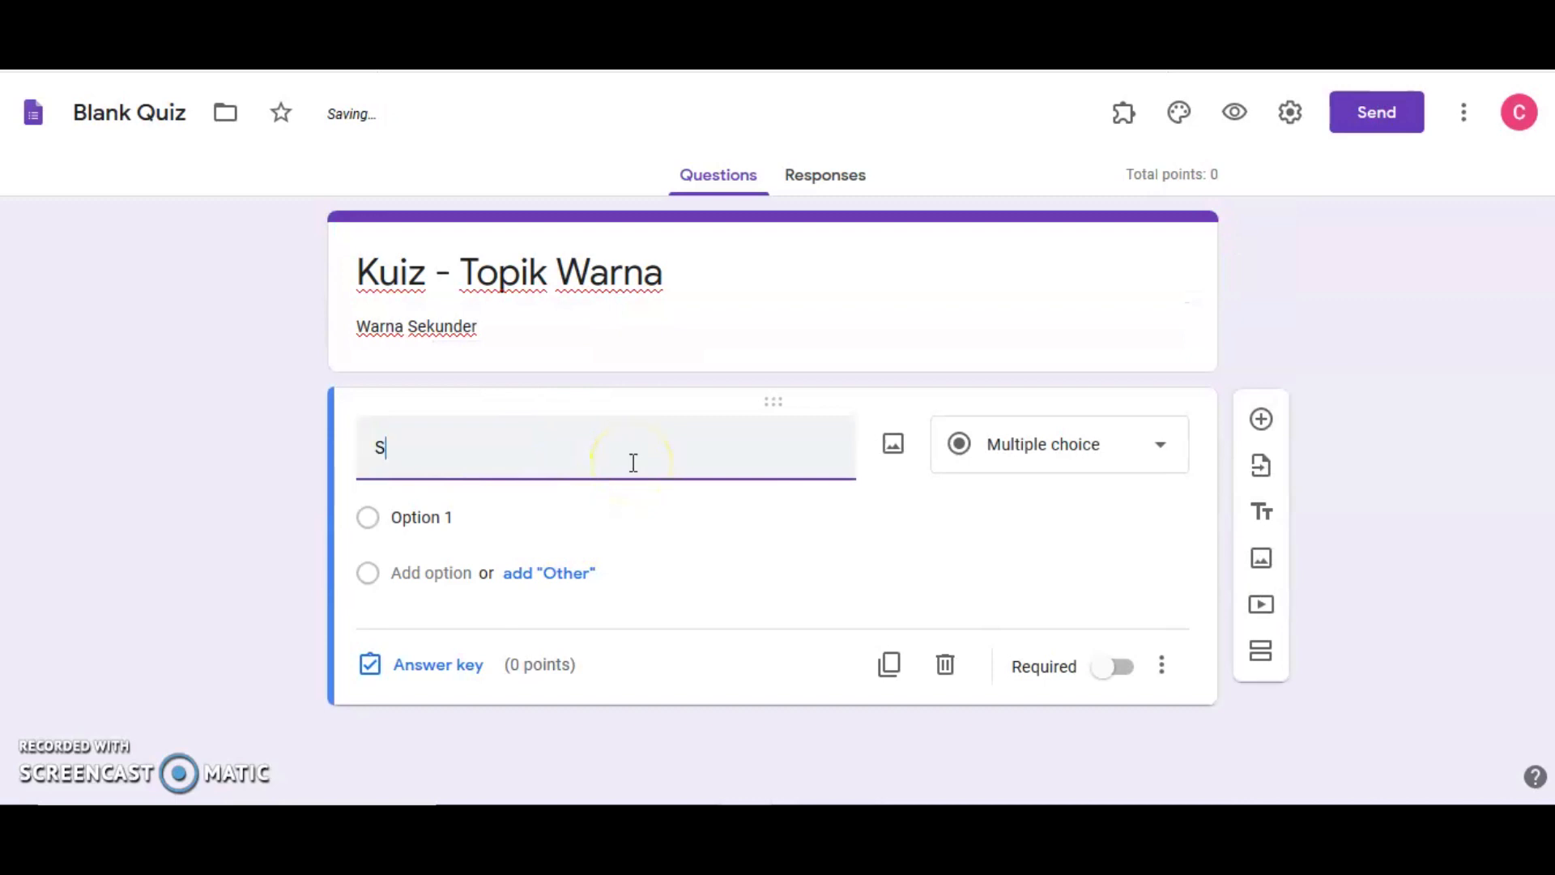
pyautogui.press('BackSpace')
pyautogui.press('BackSpace')
pyautogui.write('war')
pyautogui.press('BackSpace')
pyautogui.press('BackSpace')
pyautogui.press('BackSpace')
pyautogui.write('1. Warna apa')
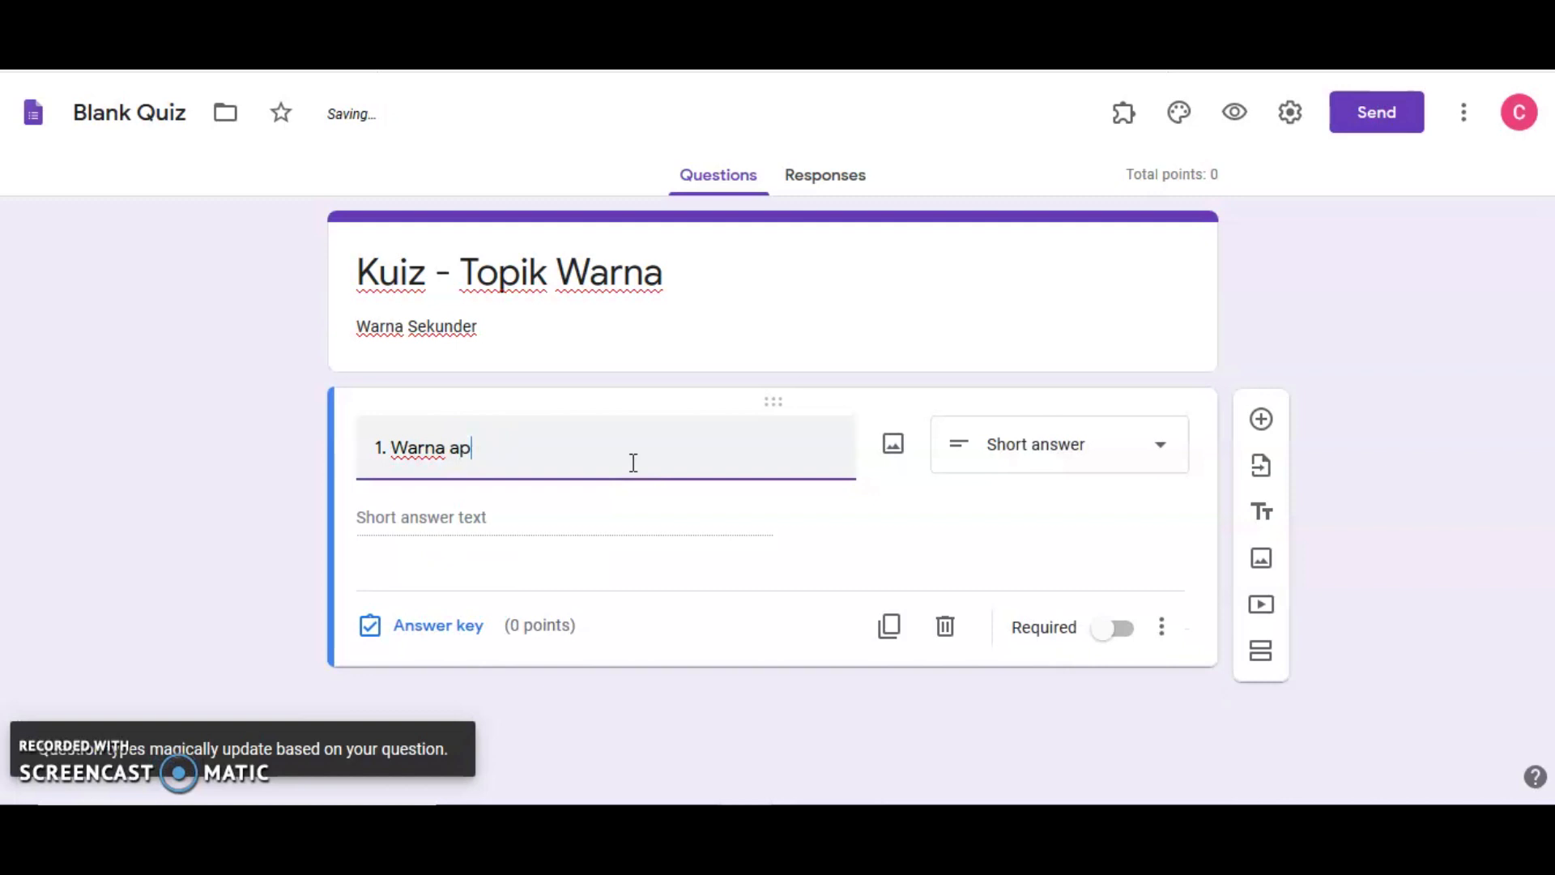
pyautogui.press('BackSpace')
pyautogui.press('BackSpace')
pyautogui.press('BackSpace')
pyautogui.press('BackSpace')
pyautogui.press('BackSpace')
pyautogui.press('BackSpace')
pyautogui.write('Apabila warna mera')
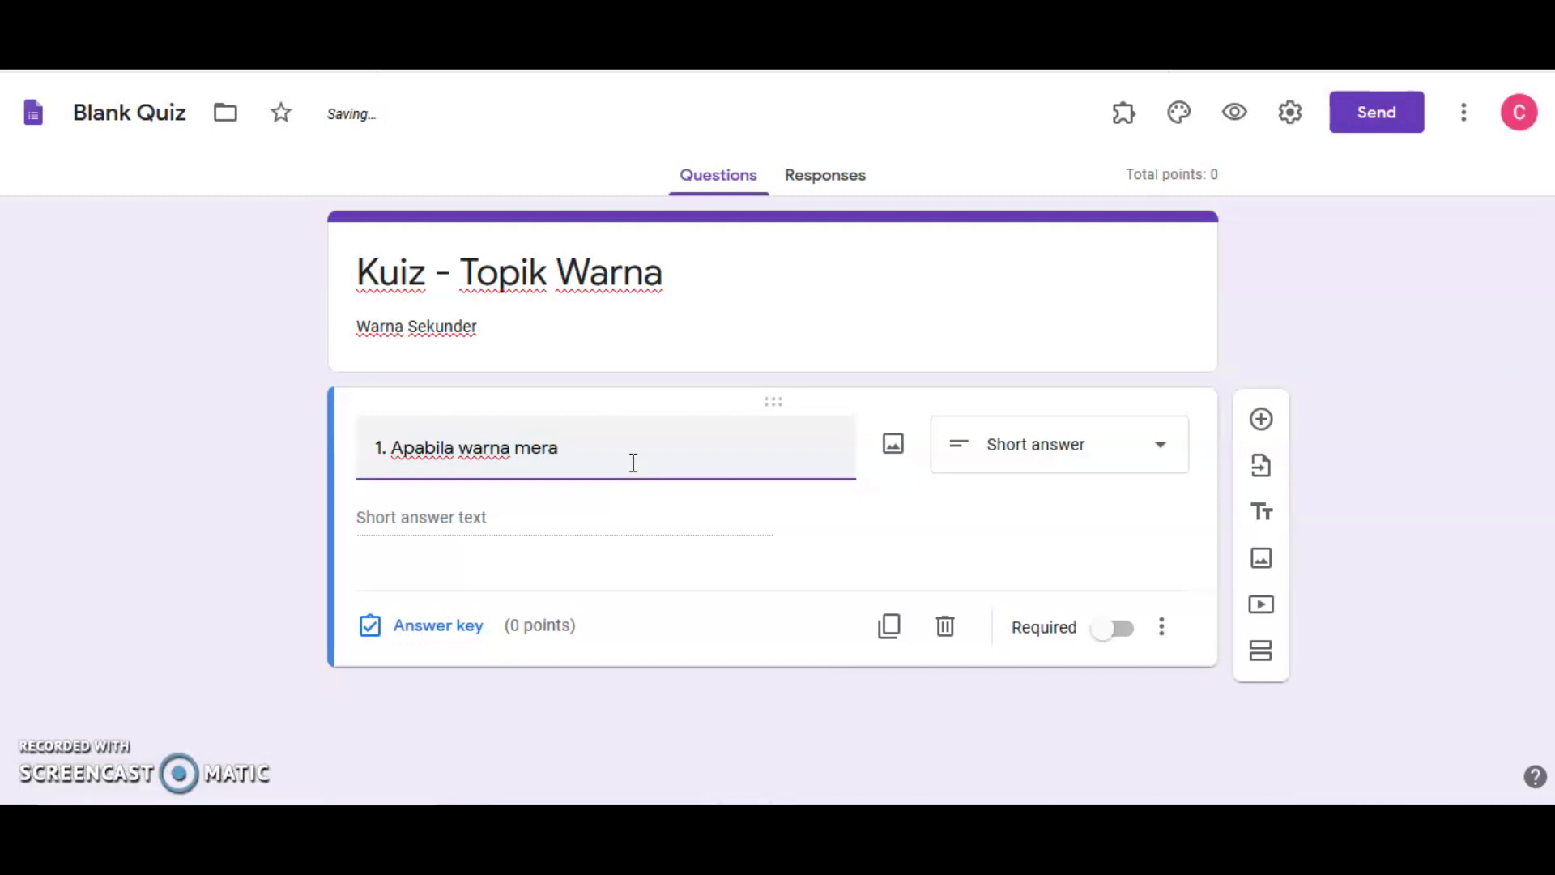
pyautogui.write('h bercampur dengan war')
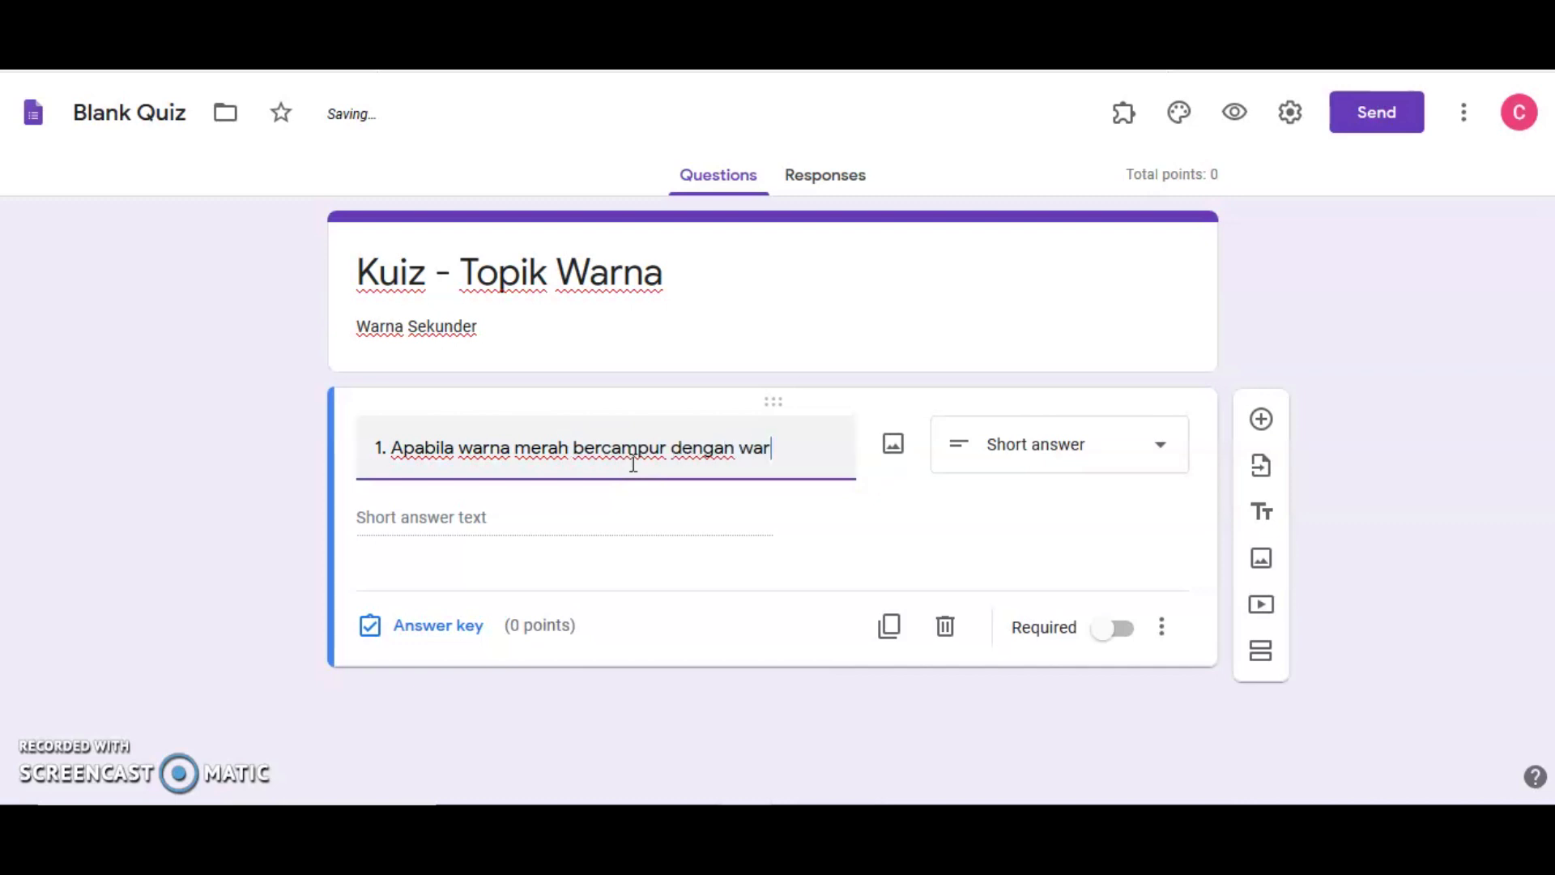
pyautogui.write('na kungning, wa')
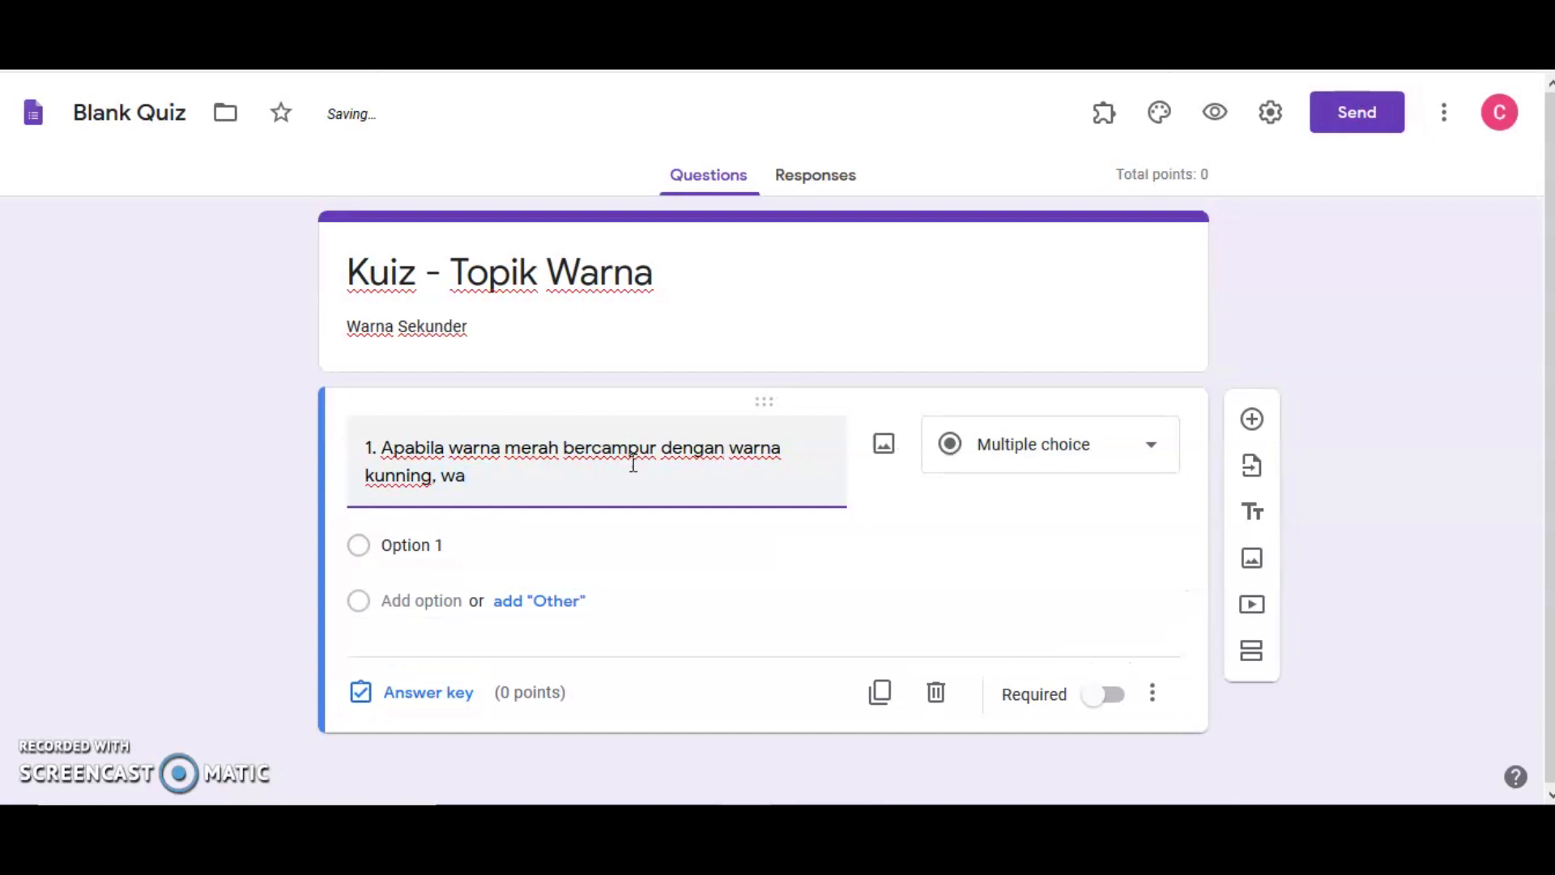
pyautogui.write('rna apakah yang akan dihas')
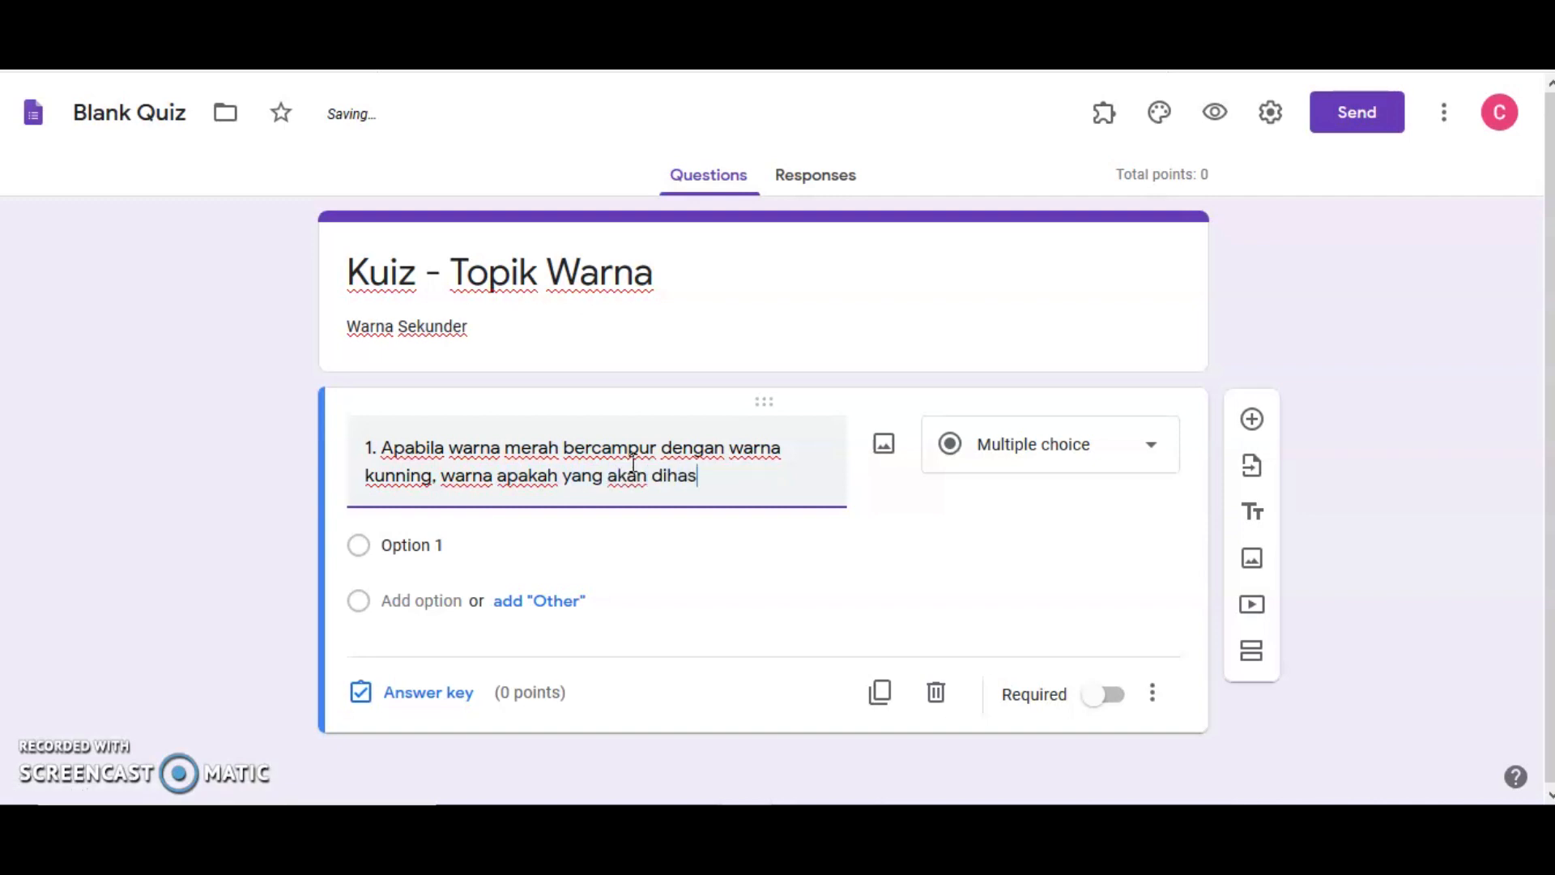
pyautogui.write('an?')
# Enter four answer options for the first question: Warna Kuning, Warna Merah, Warna Jingga and Warna Biru.
pyautogui.click(384, 542)
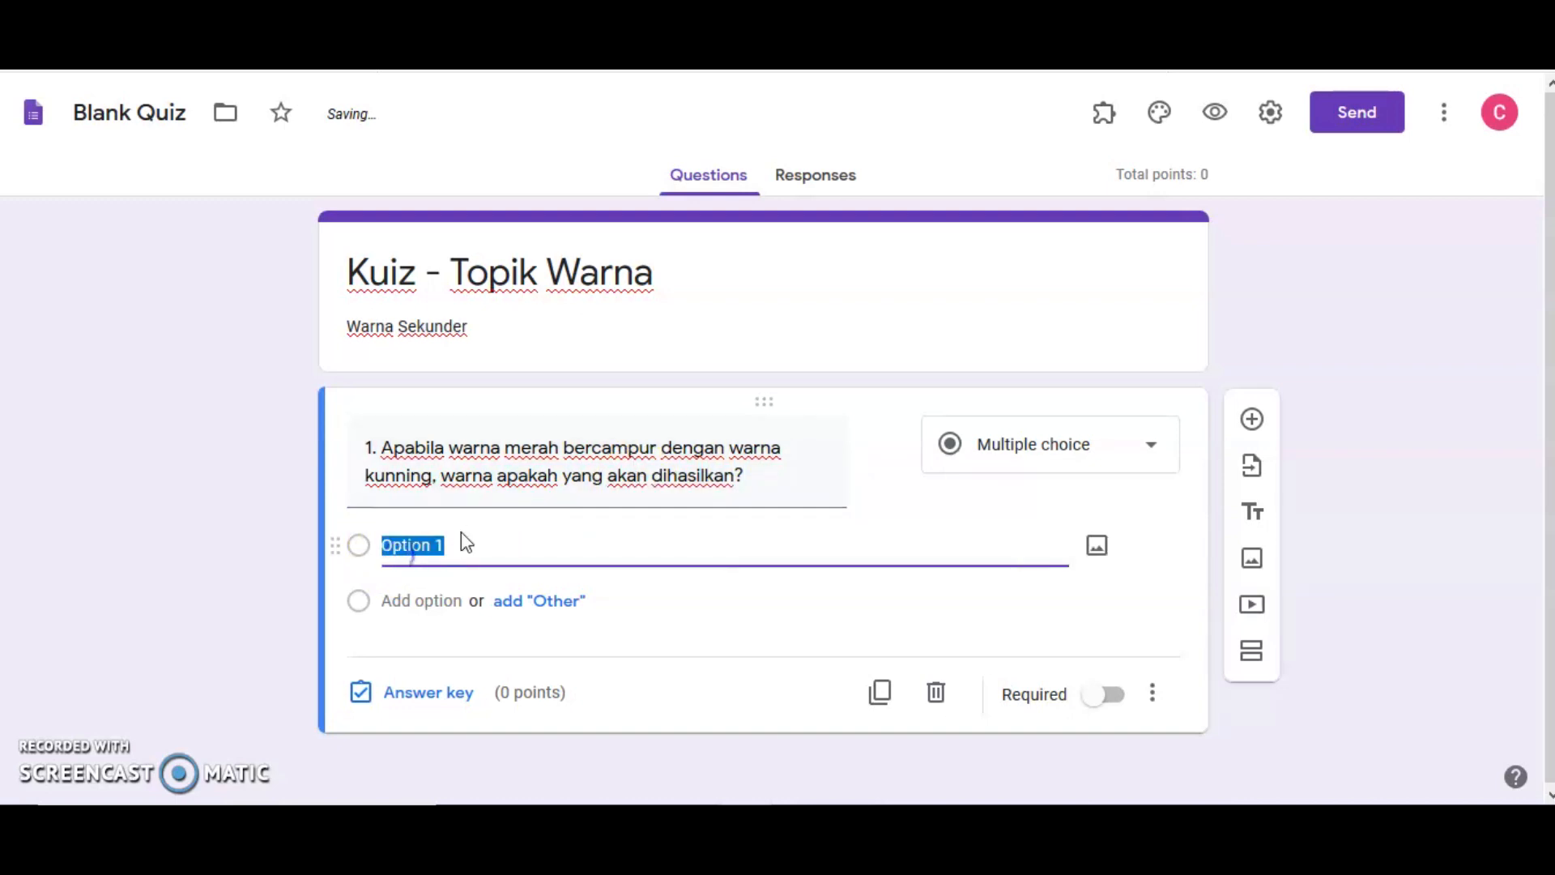
pyautogui.write('Wa')
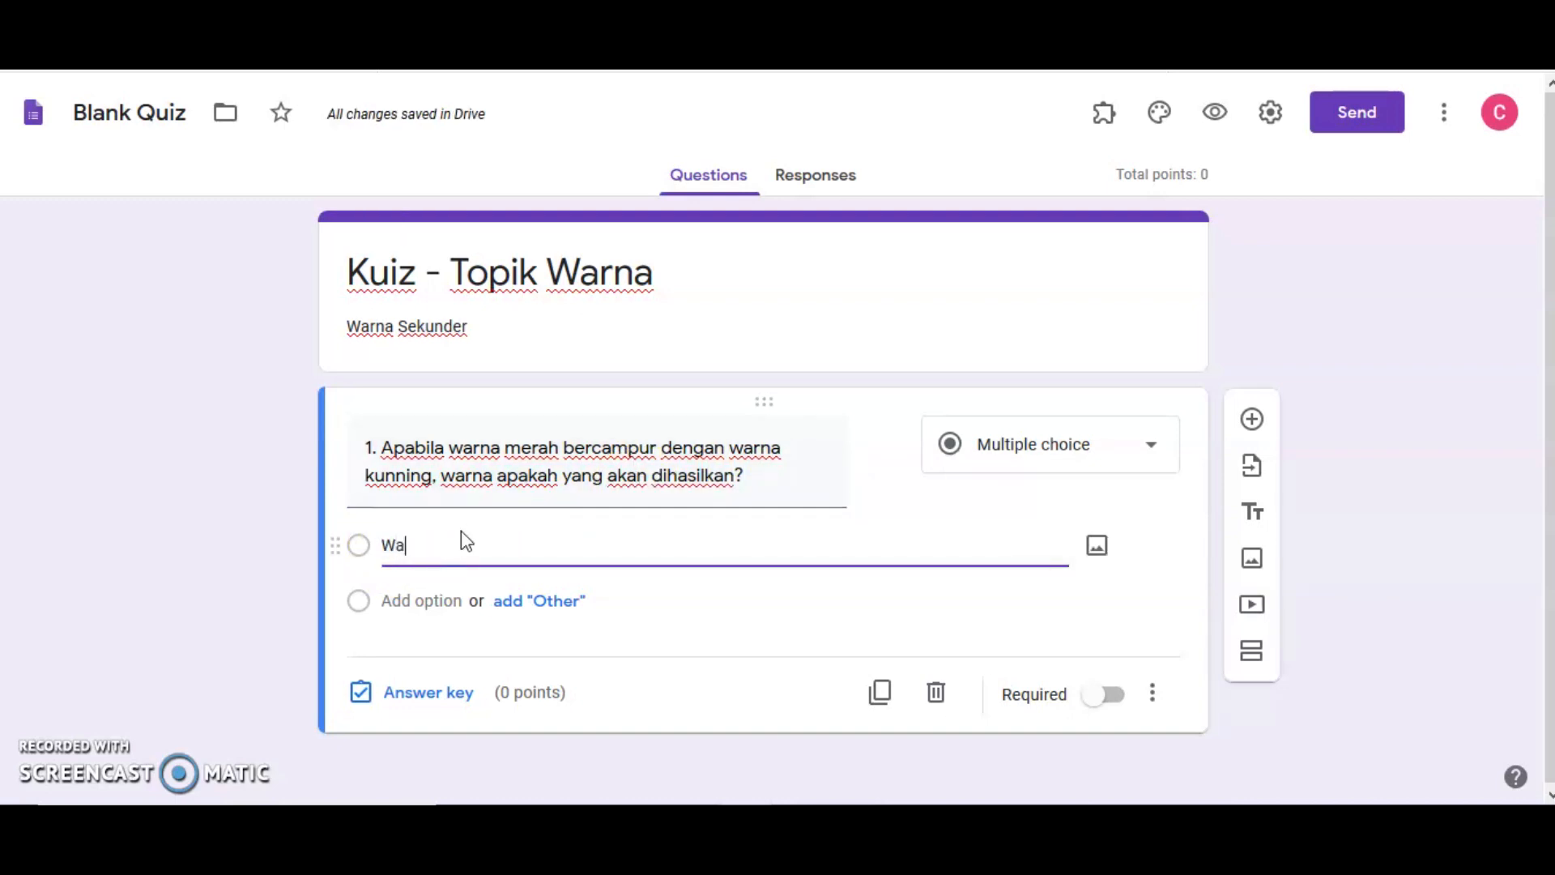
pyautogui.write('rna ')
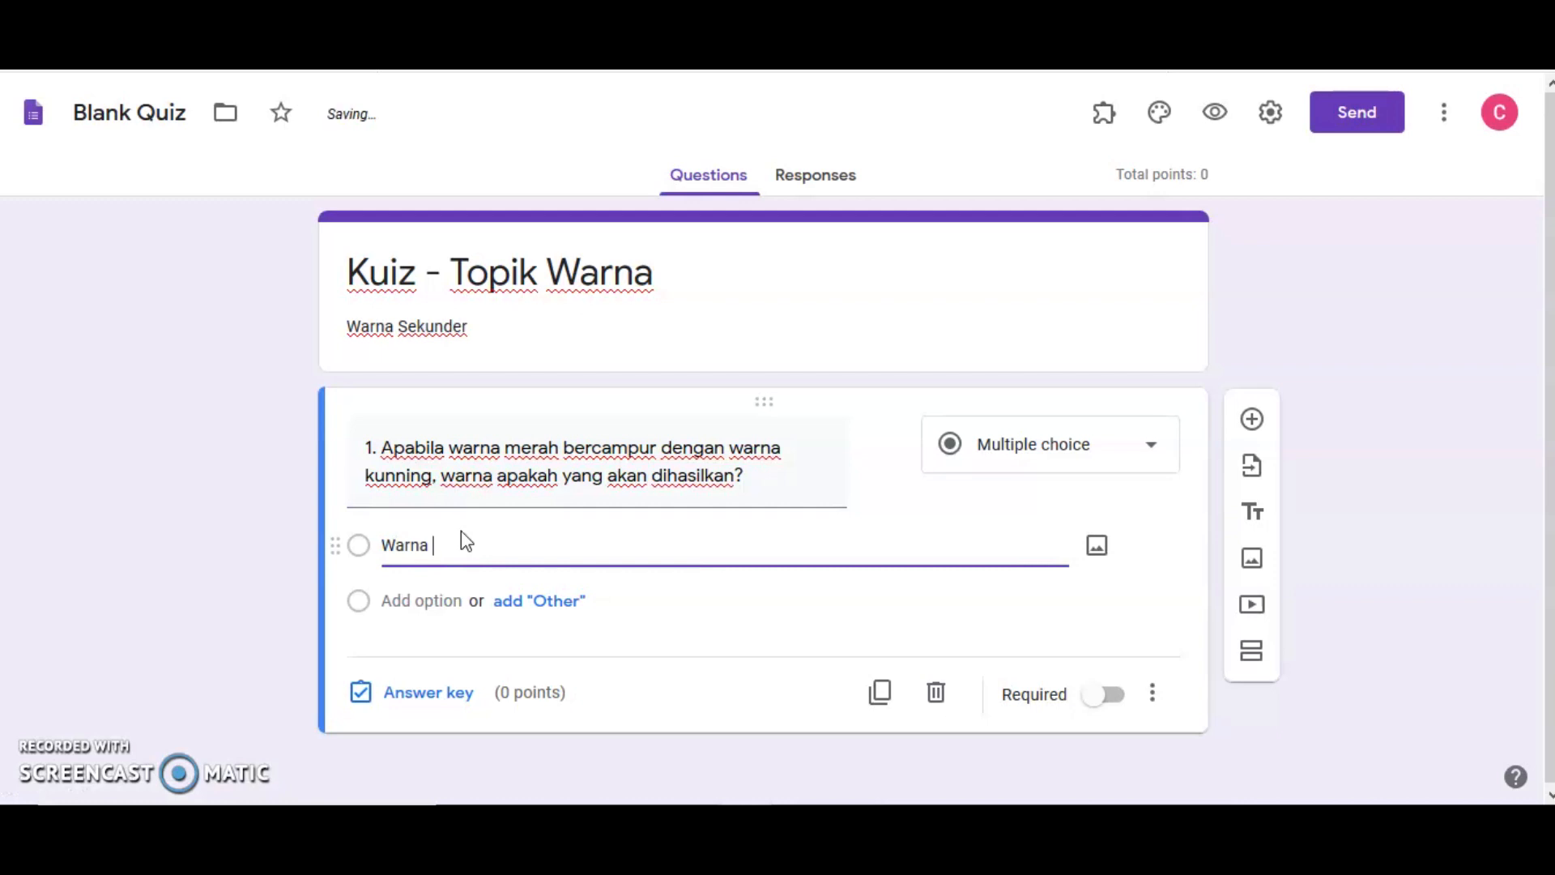
pyautogui.write('Kuning')
pyautogui.click(429, 601)
pyautogui.write('W')
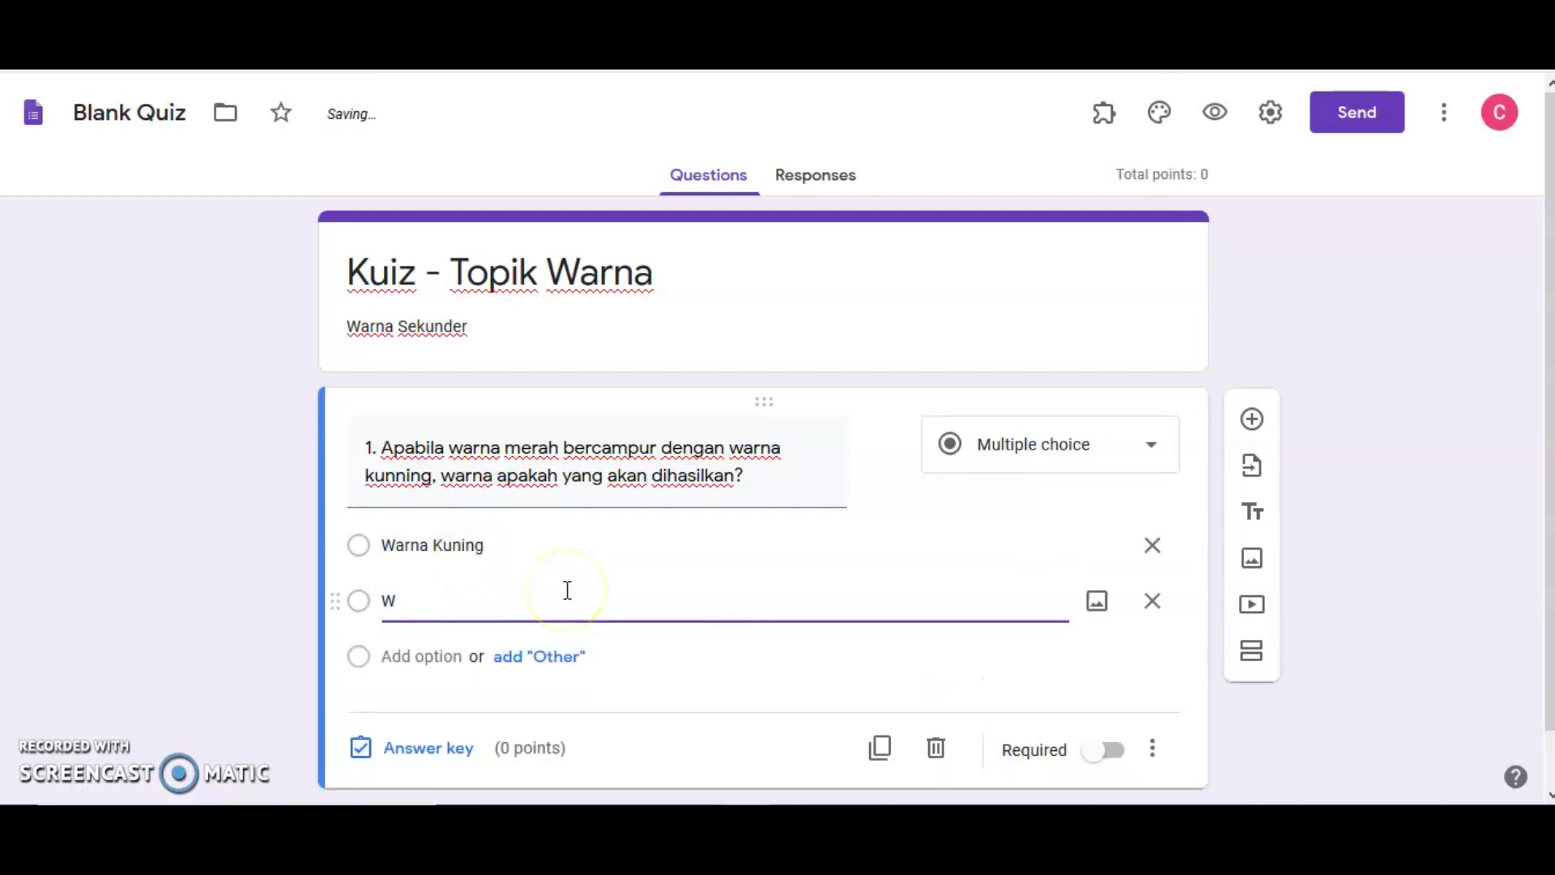
pyautogui.write('arna Merah')
pyautogui.click(449, 660)
pyautogui.write('Wa')
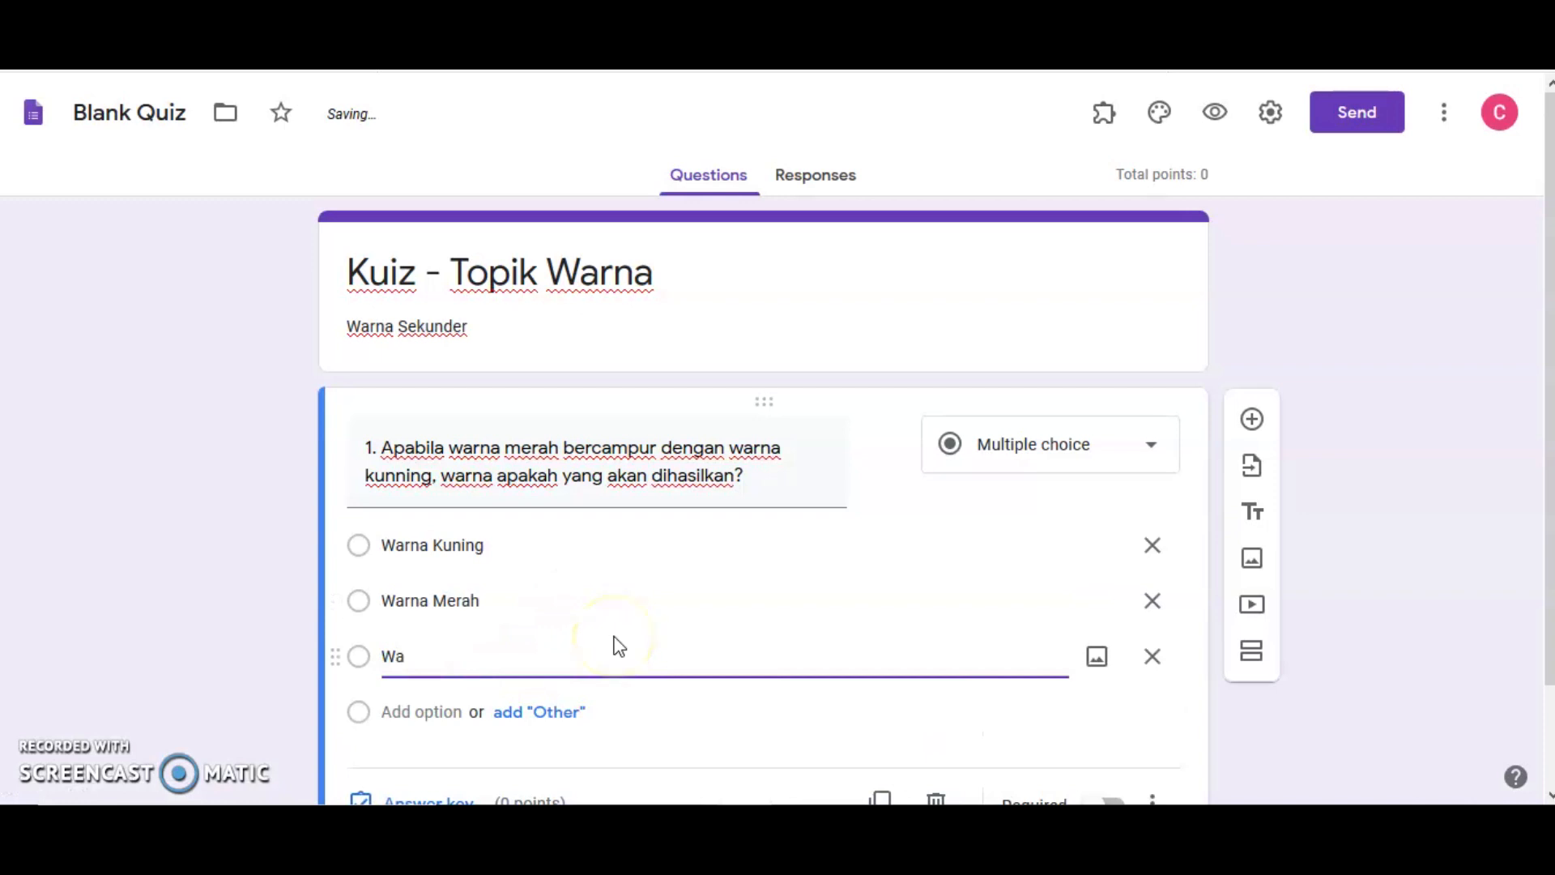
pyautogui.write('rna Jingga')
pyautogui.click(434, 711)
pyautogui.write('Warna Biru')
# Mark Warna Jingga as the correct answer worth 1 point and make the first question required.
pyautogui.scroll(-2, 531, 705)
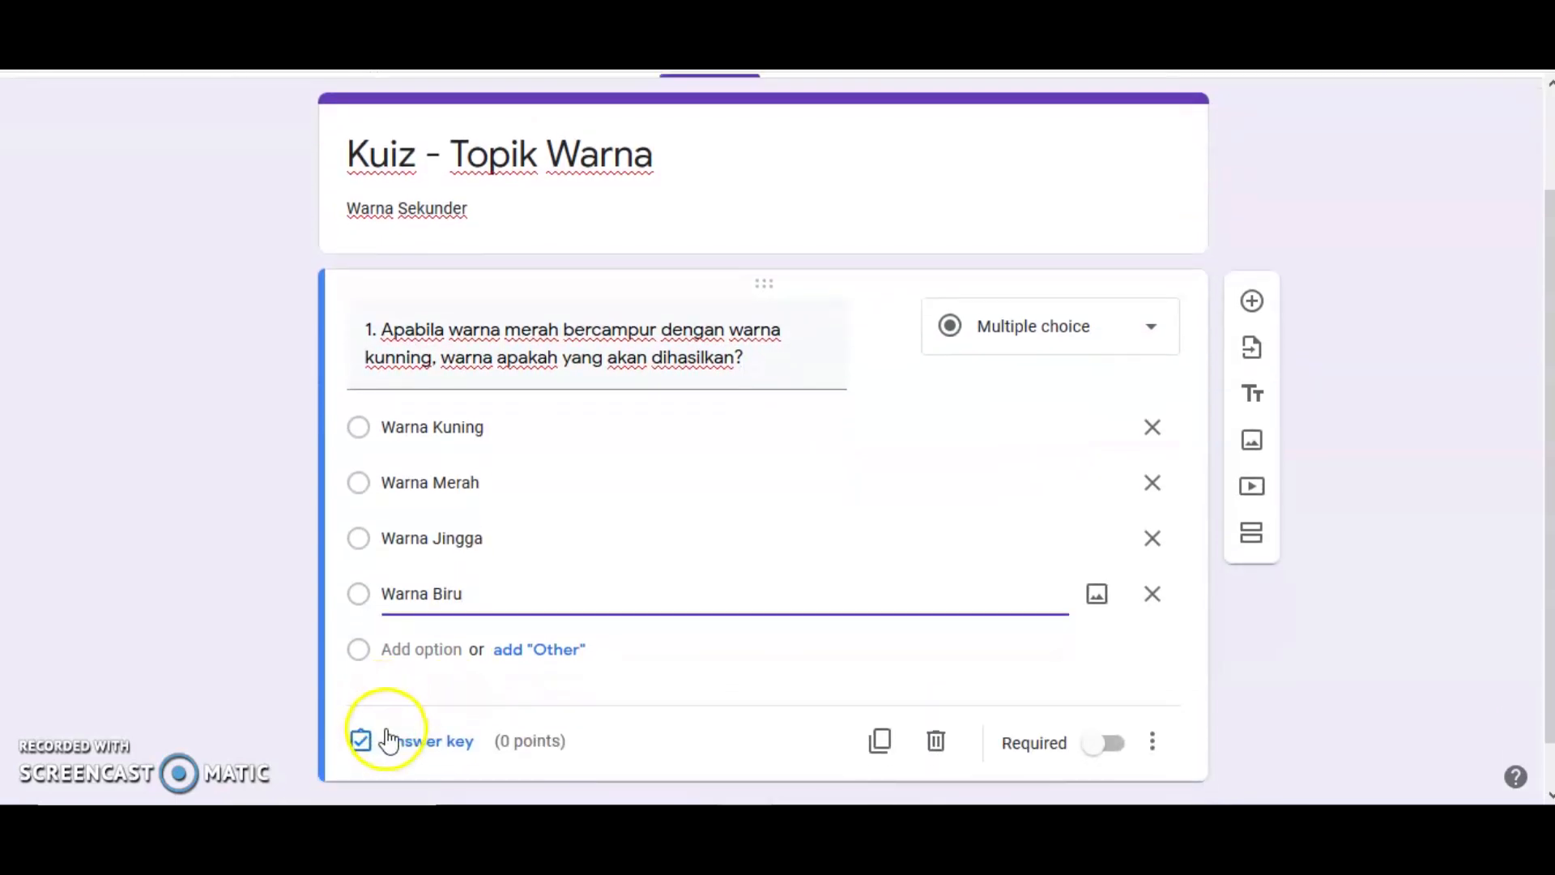
pyautogui.click(396, 743)
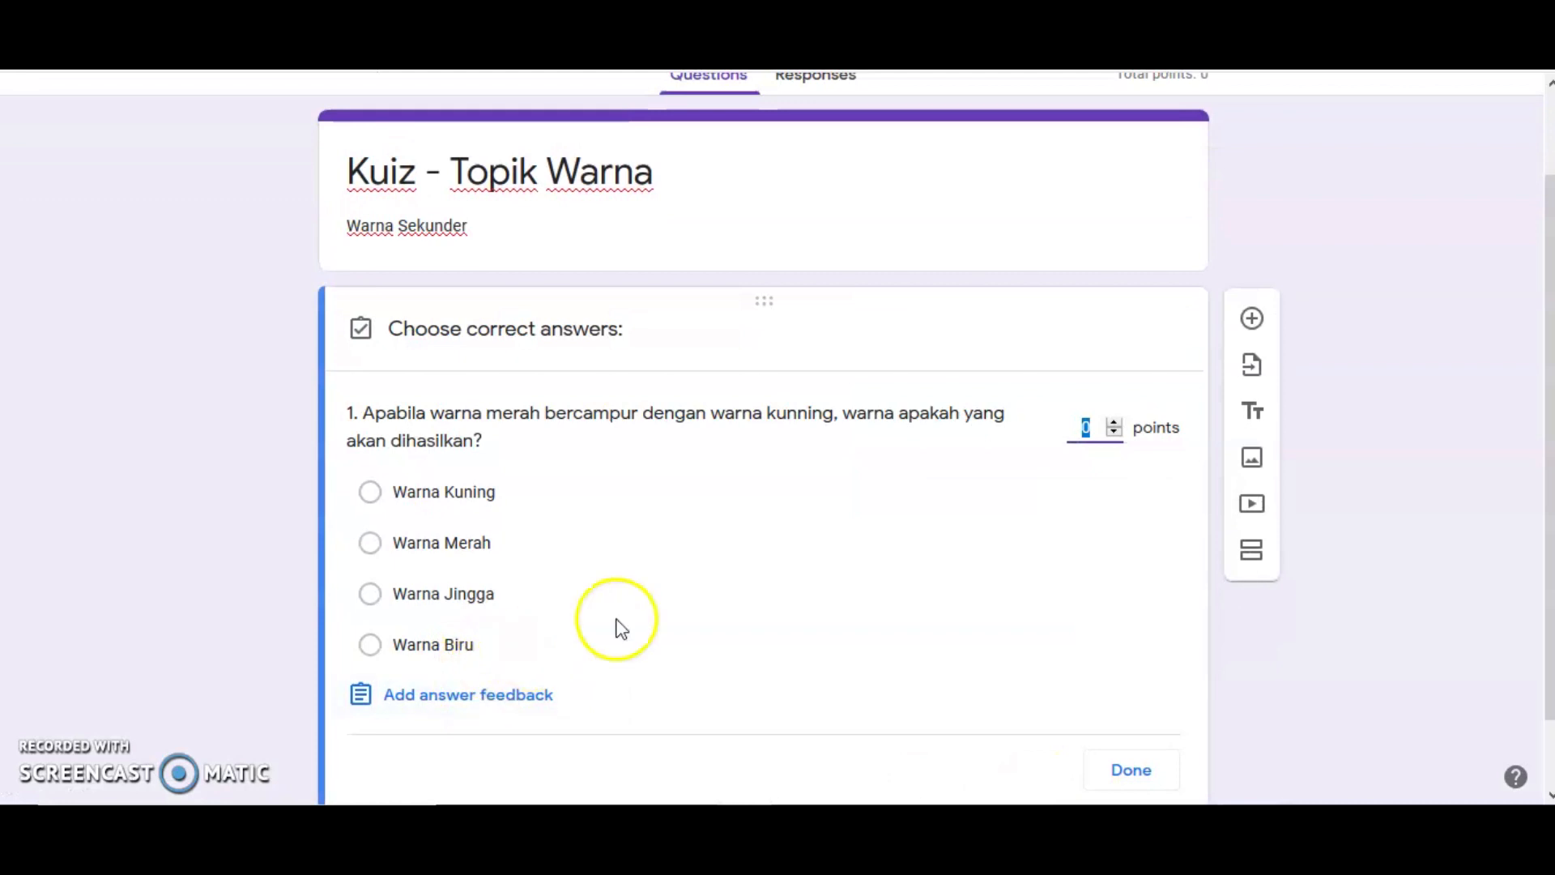
pyautogui.click(1115, 422)
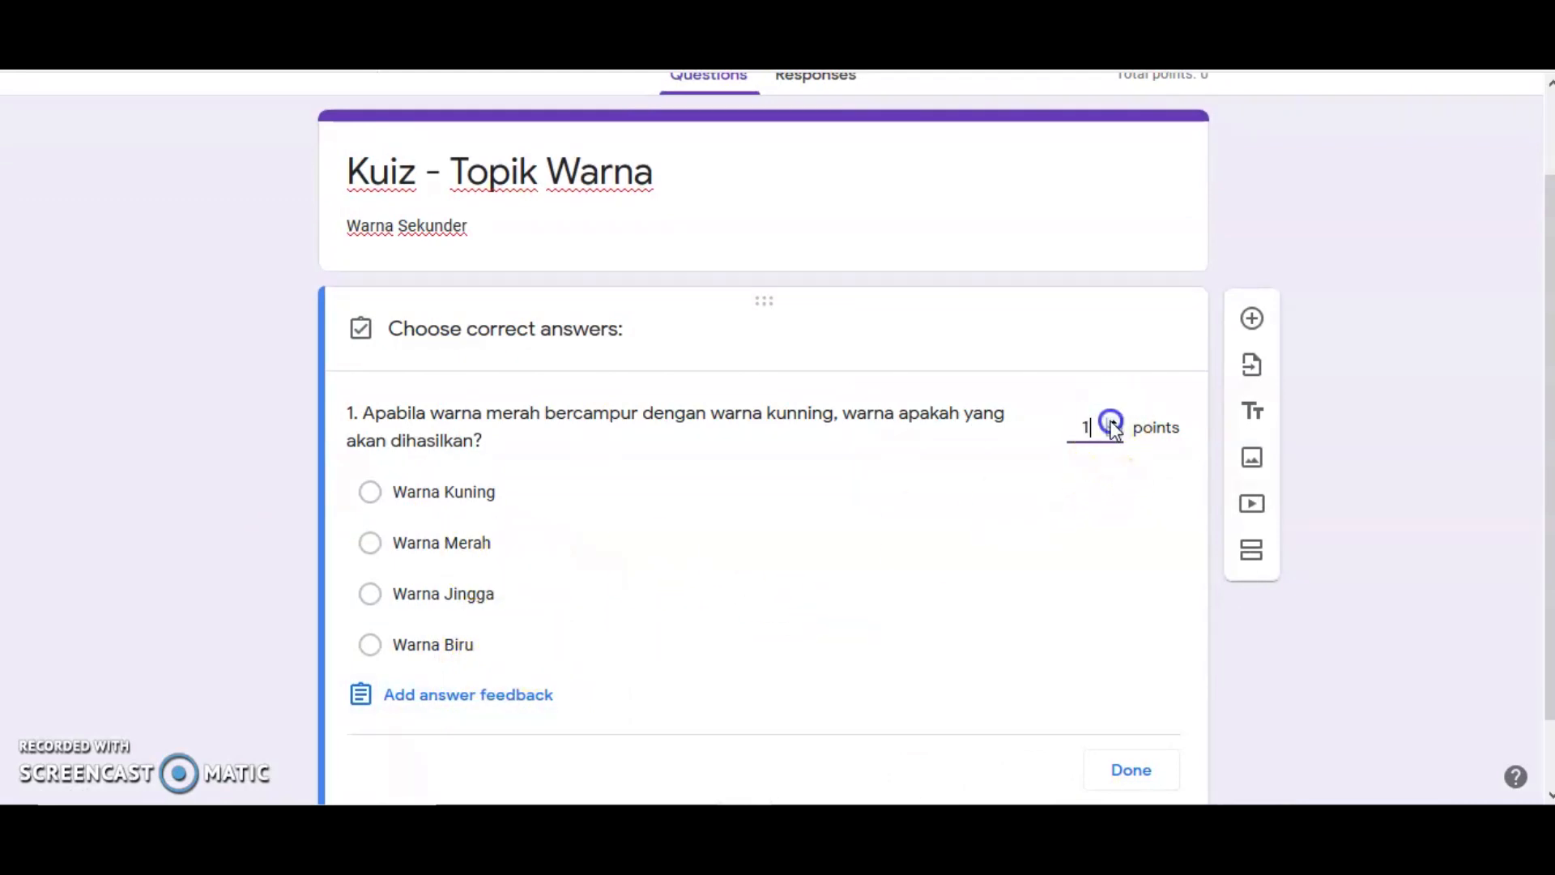
pyautogui.click(527, 594)
pyautogui.click(1124, 772)
pyautogui.click(1119, 765)
pyautogui.scroll(-1, 1207, 608)
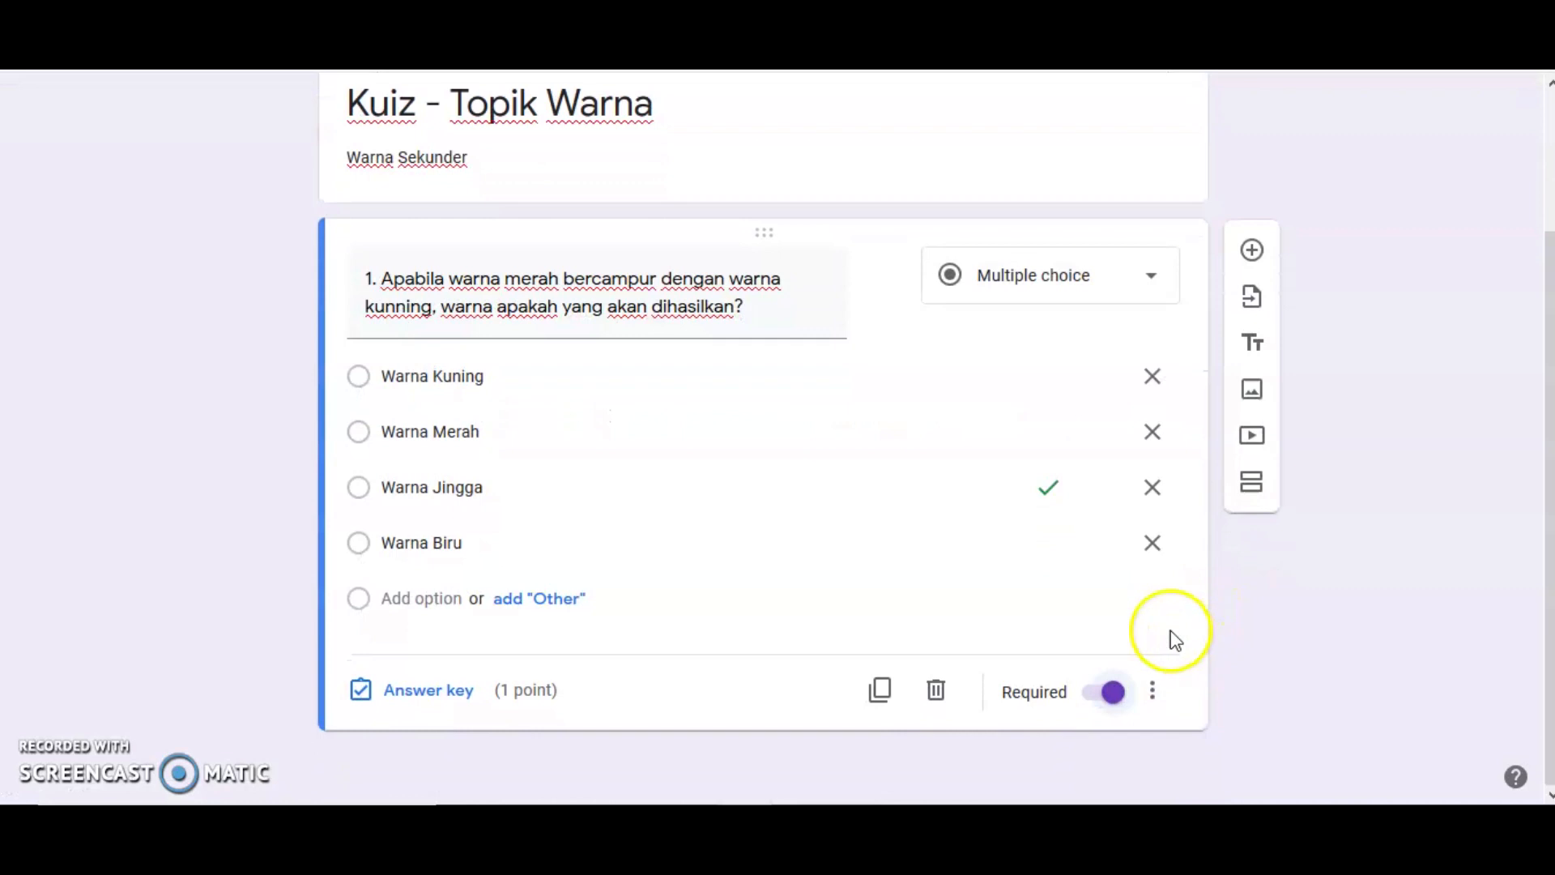
# Add a second question below the first one in the quiz.
pyautogui.click(1252, 251)
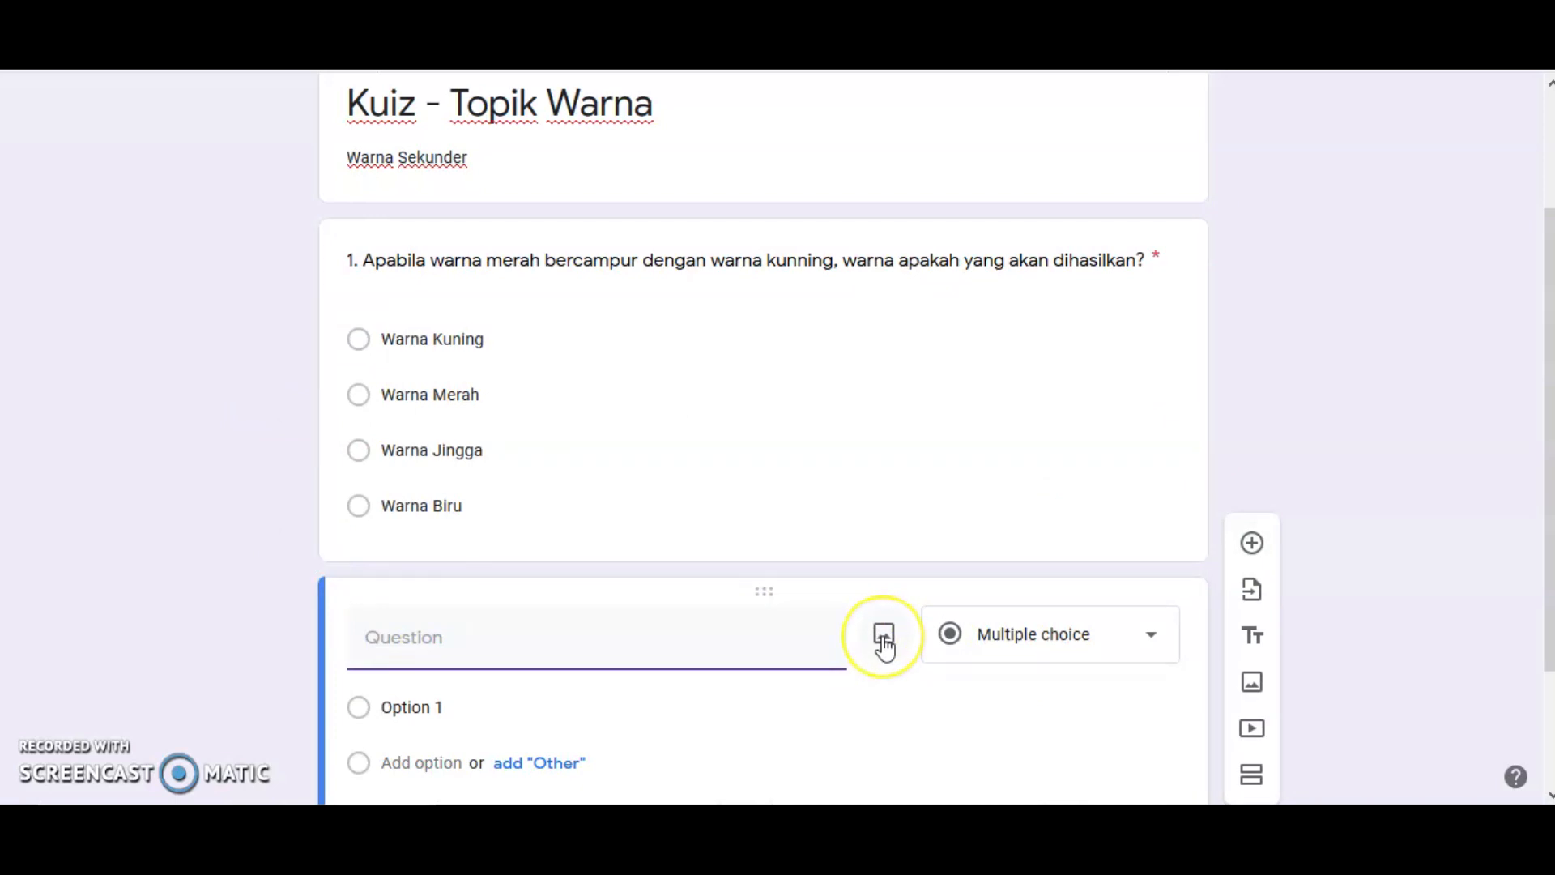
pyautogui.click(883, 640)
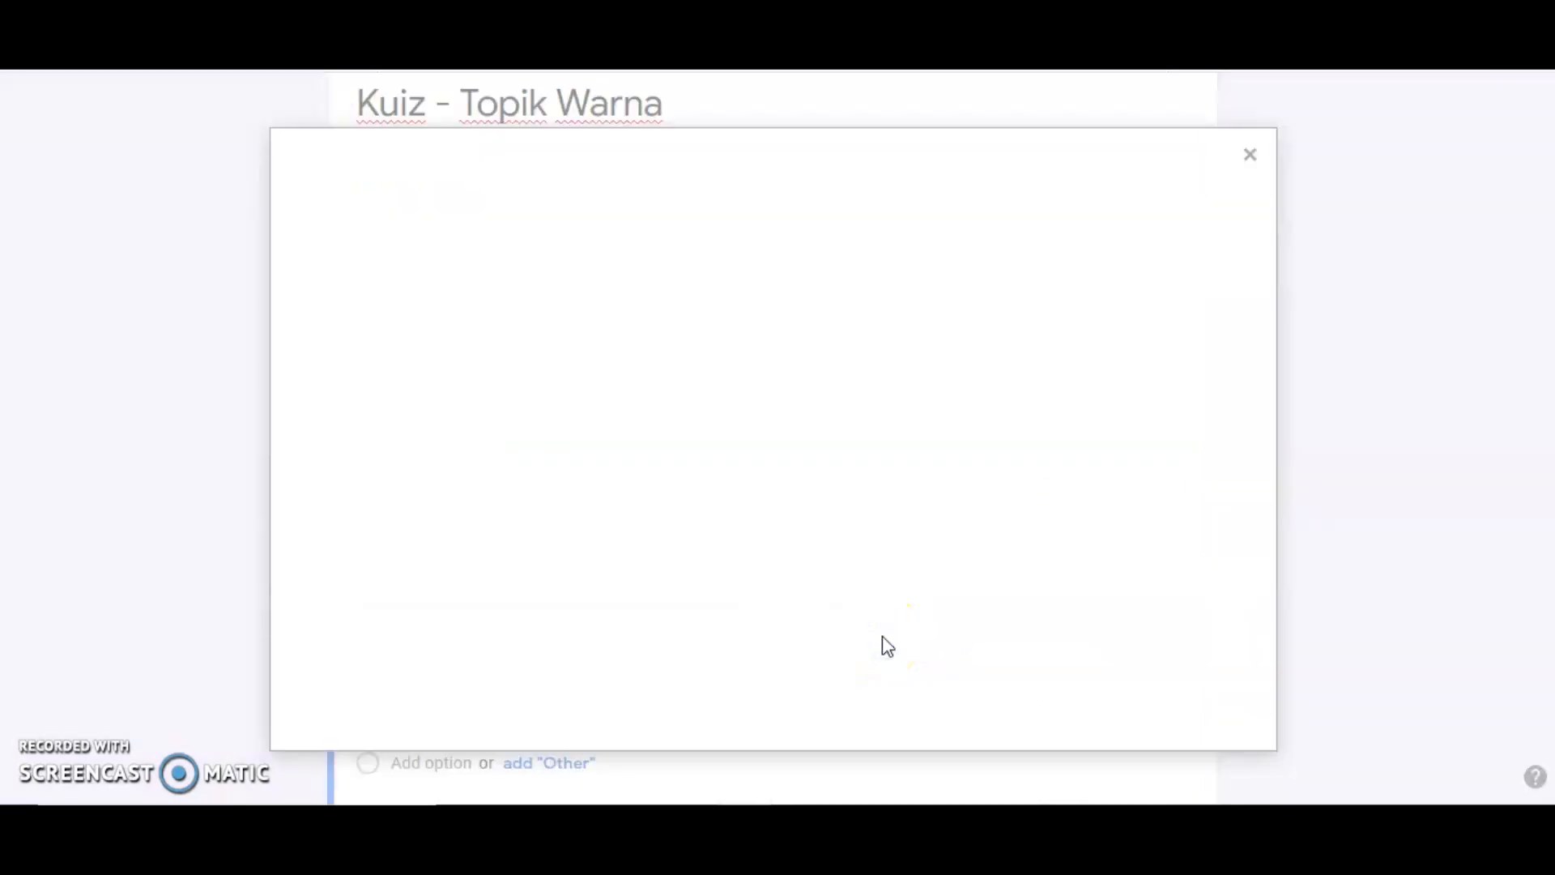
pyautogui.click(1234, 171)
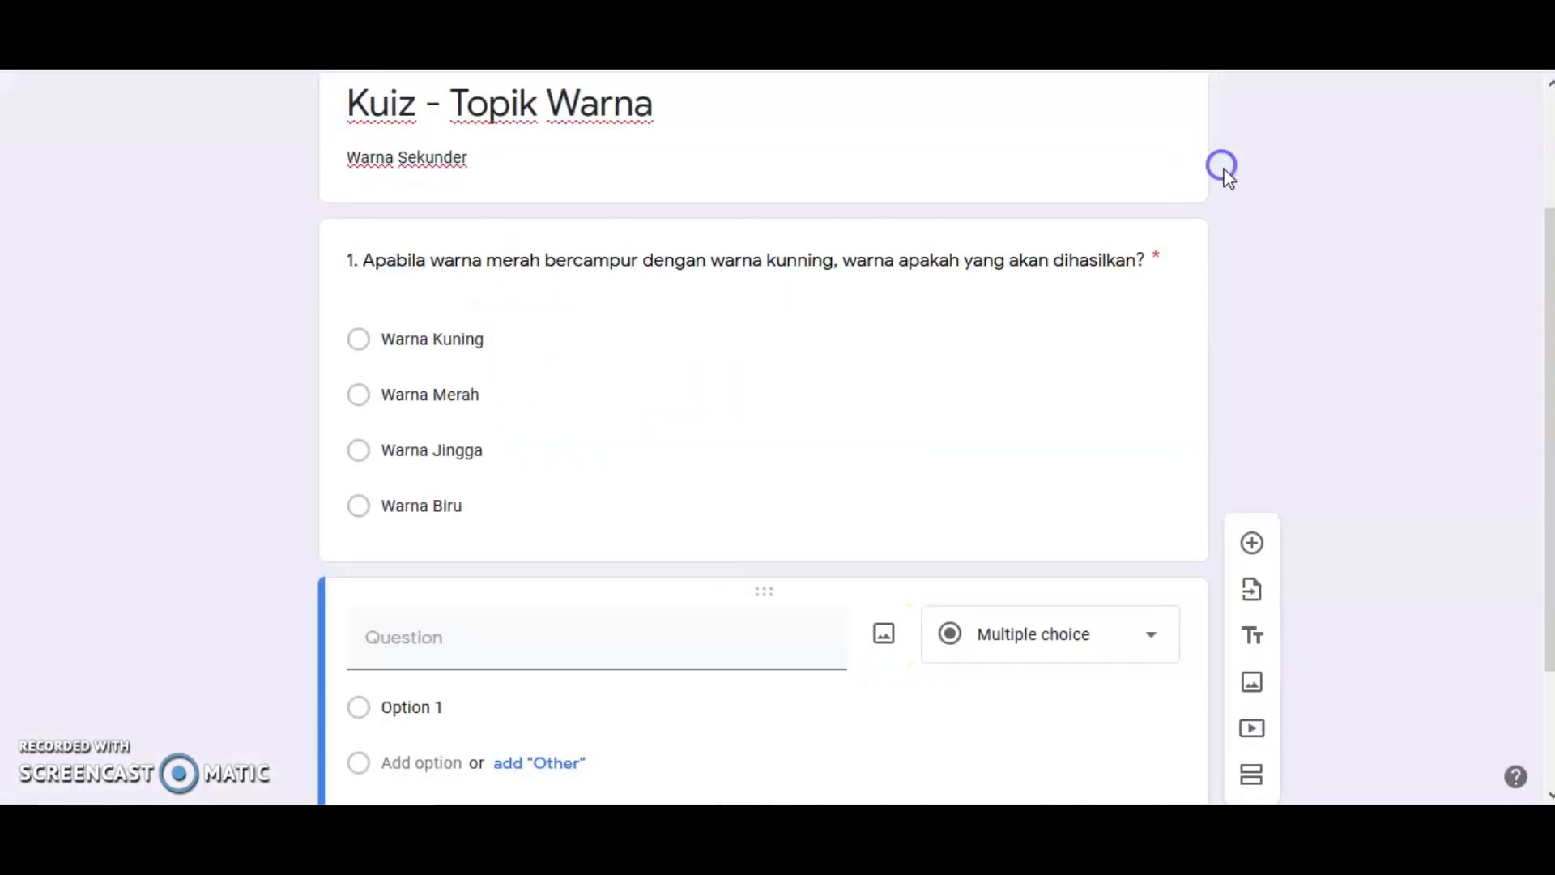
# Set the second question's type to File upload and accept respondents' uploads to Drive.
pyautogui.click(1134, 640)
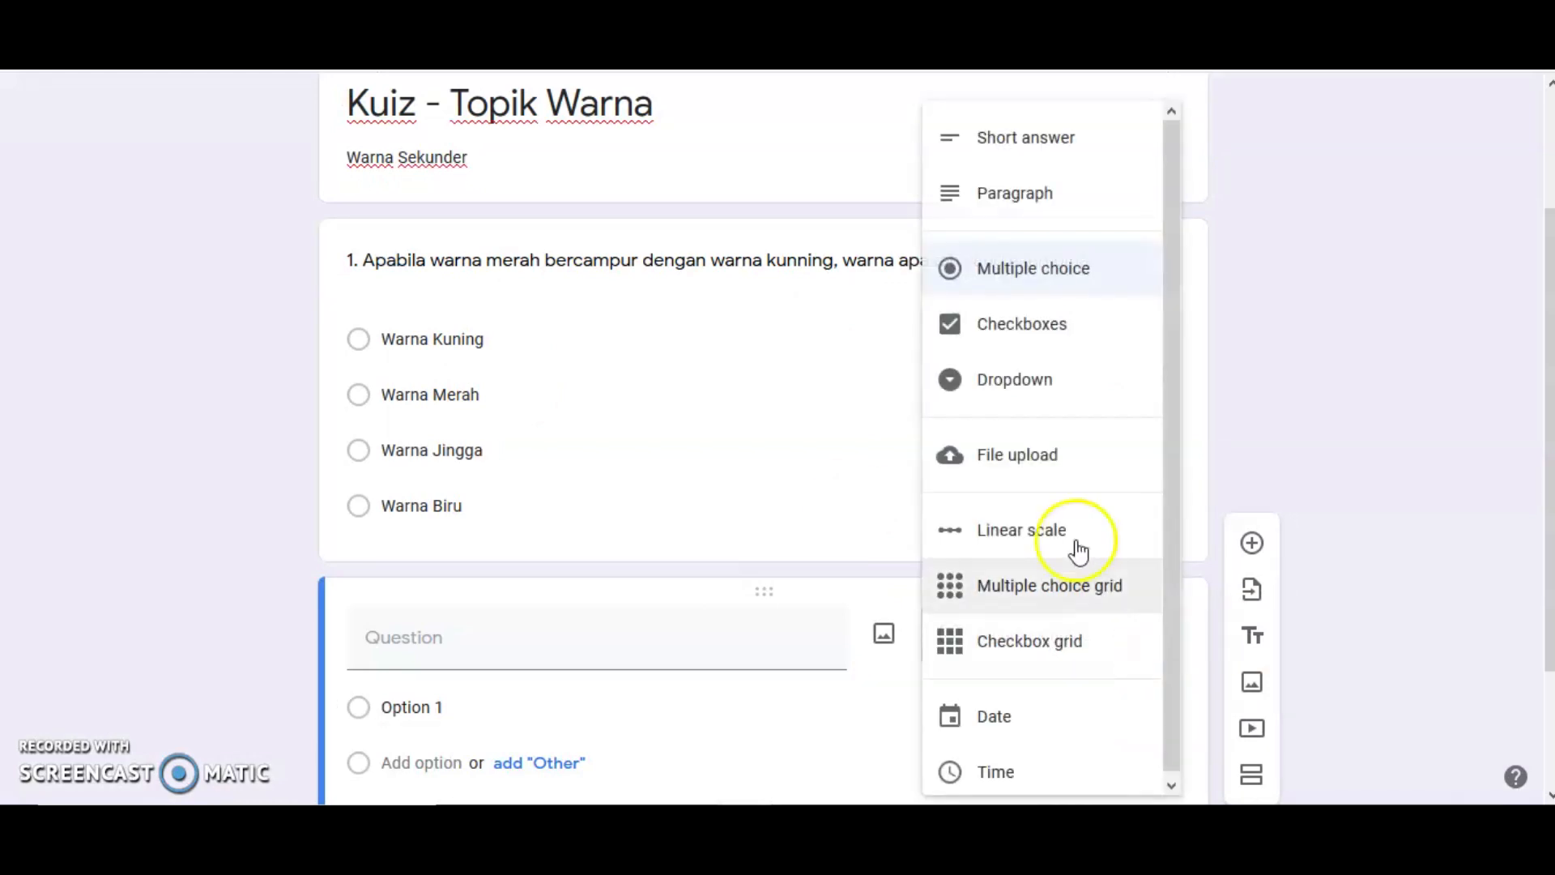
pyautogui.click(1027, 461)
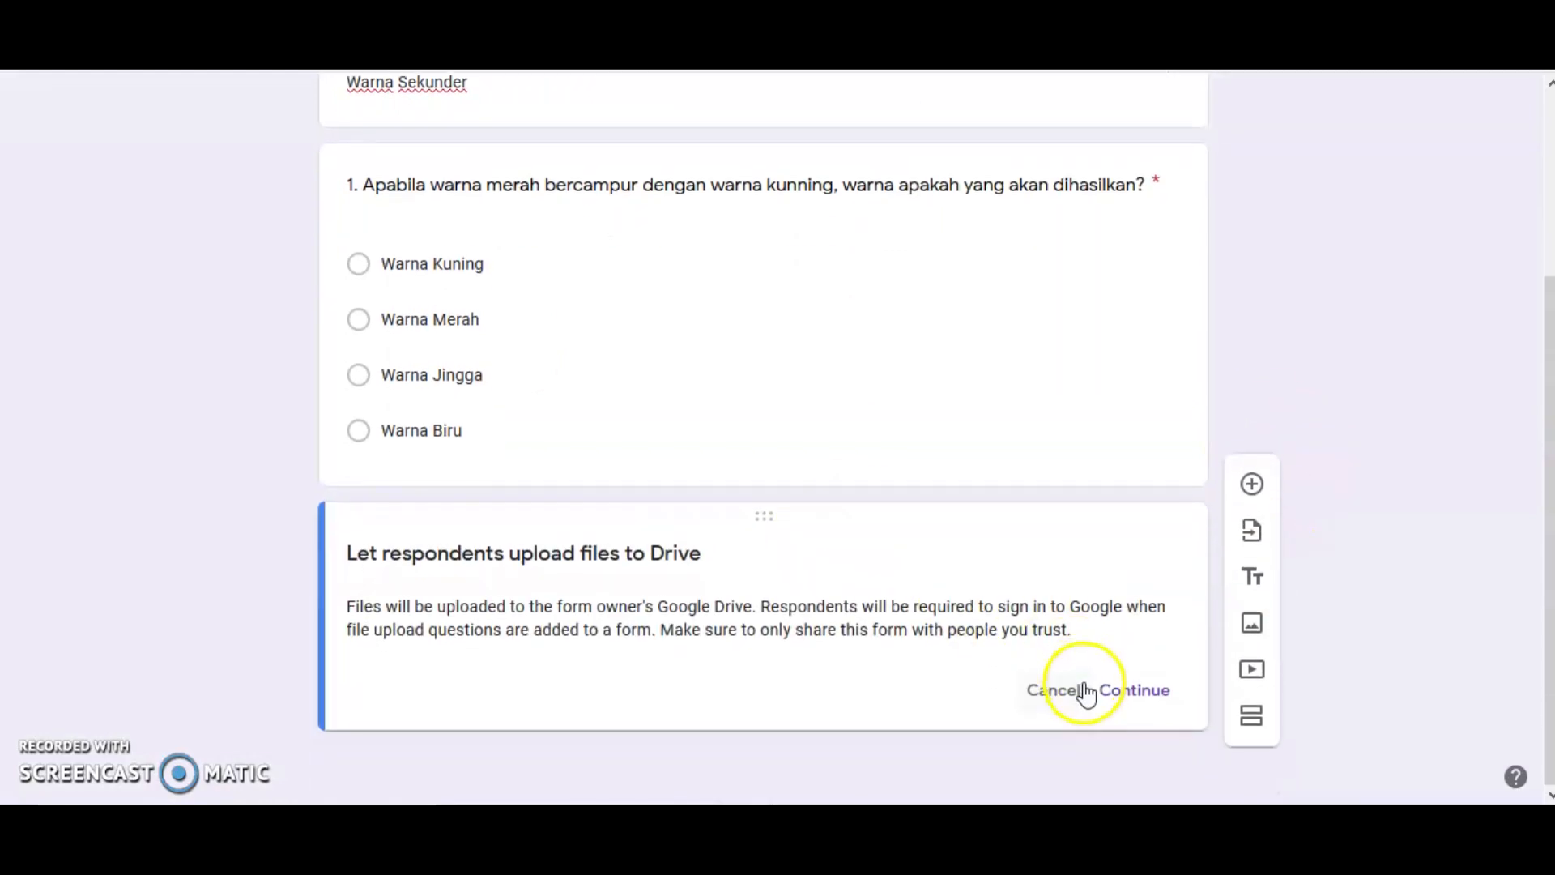
pyautogui.click(1132, 689)
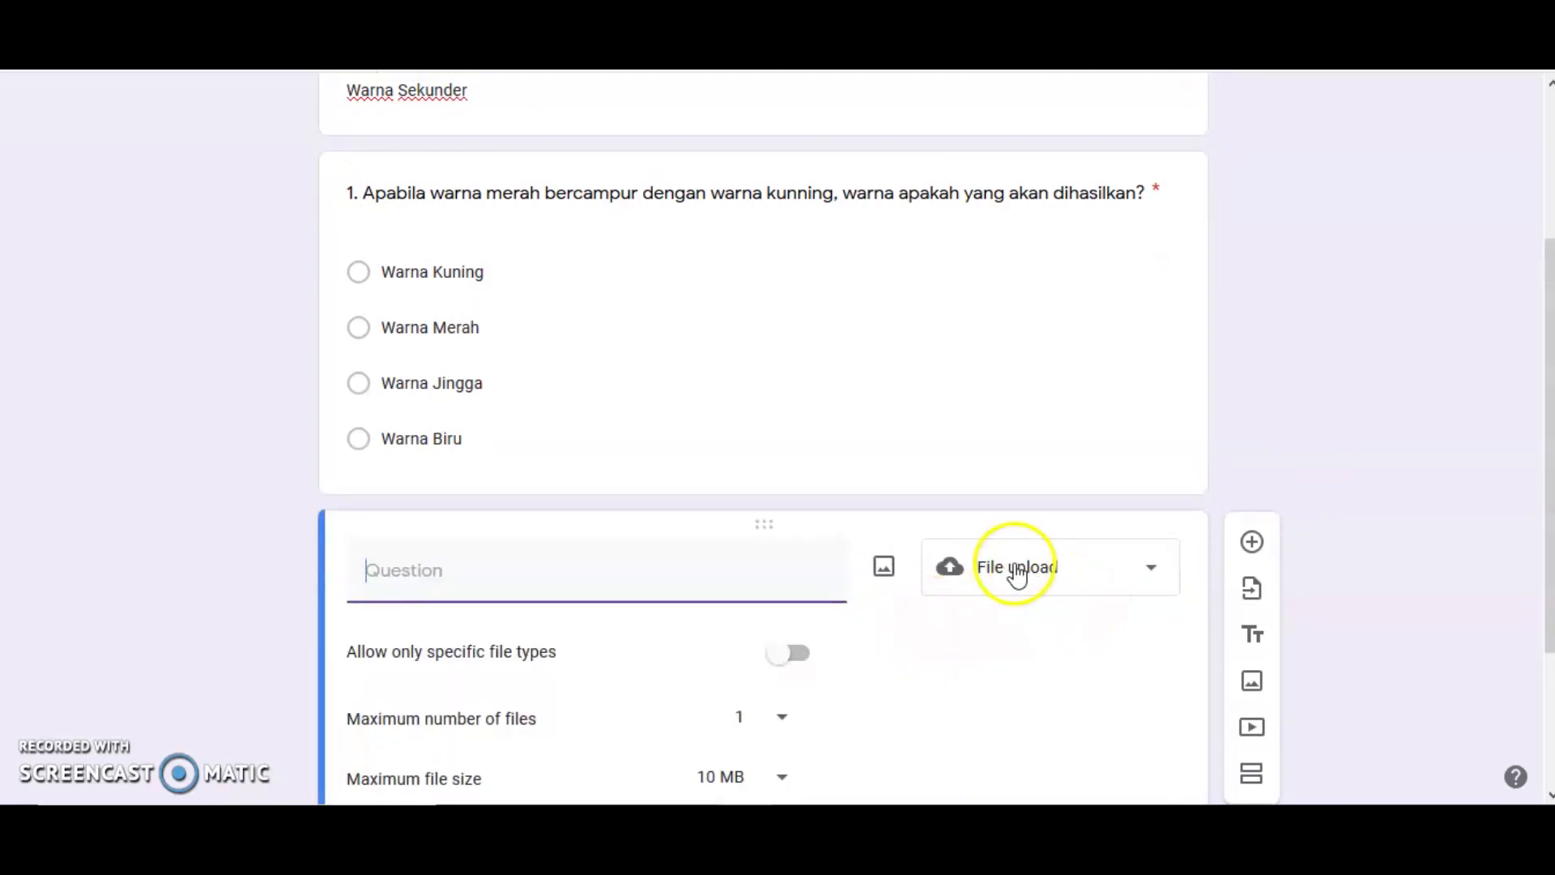
# Insert the image AdfWtELhWC-14 from the Desktop folder into the second question.
pyautogui.click(884, 566)
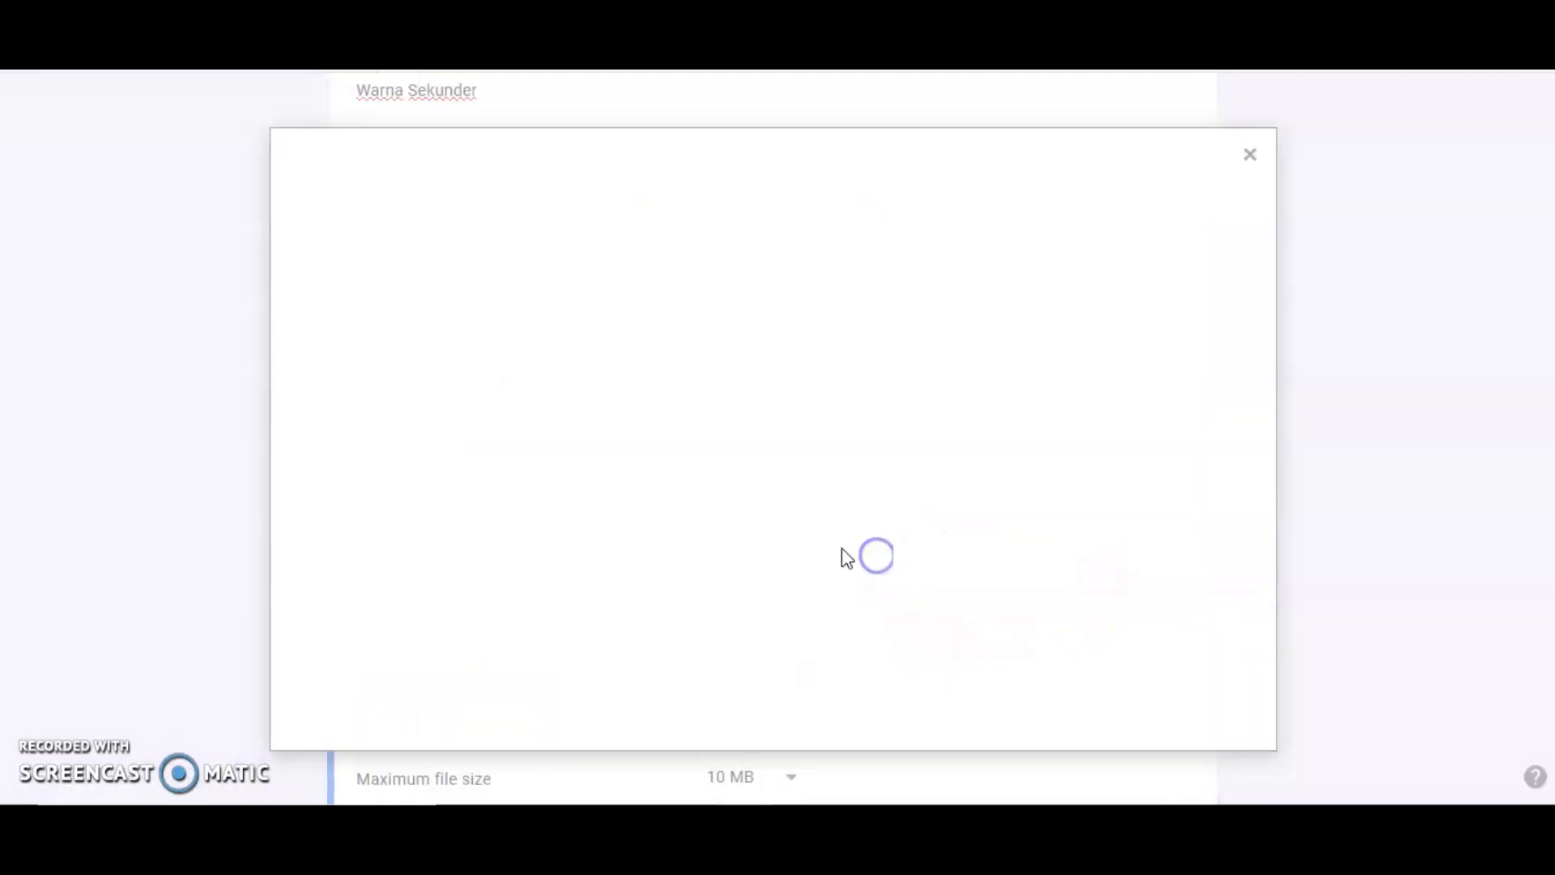
pyautogui.click(769, 583)
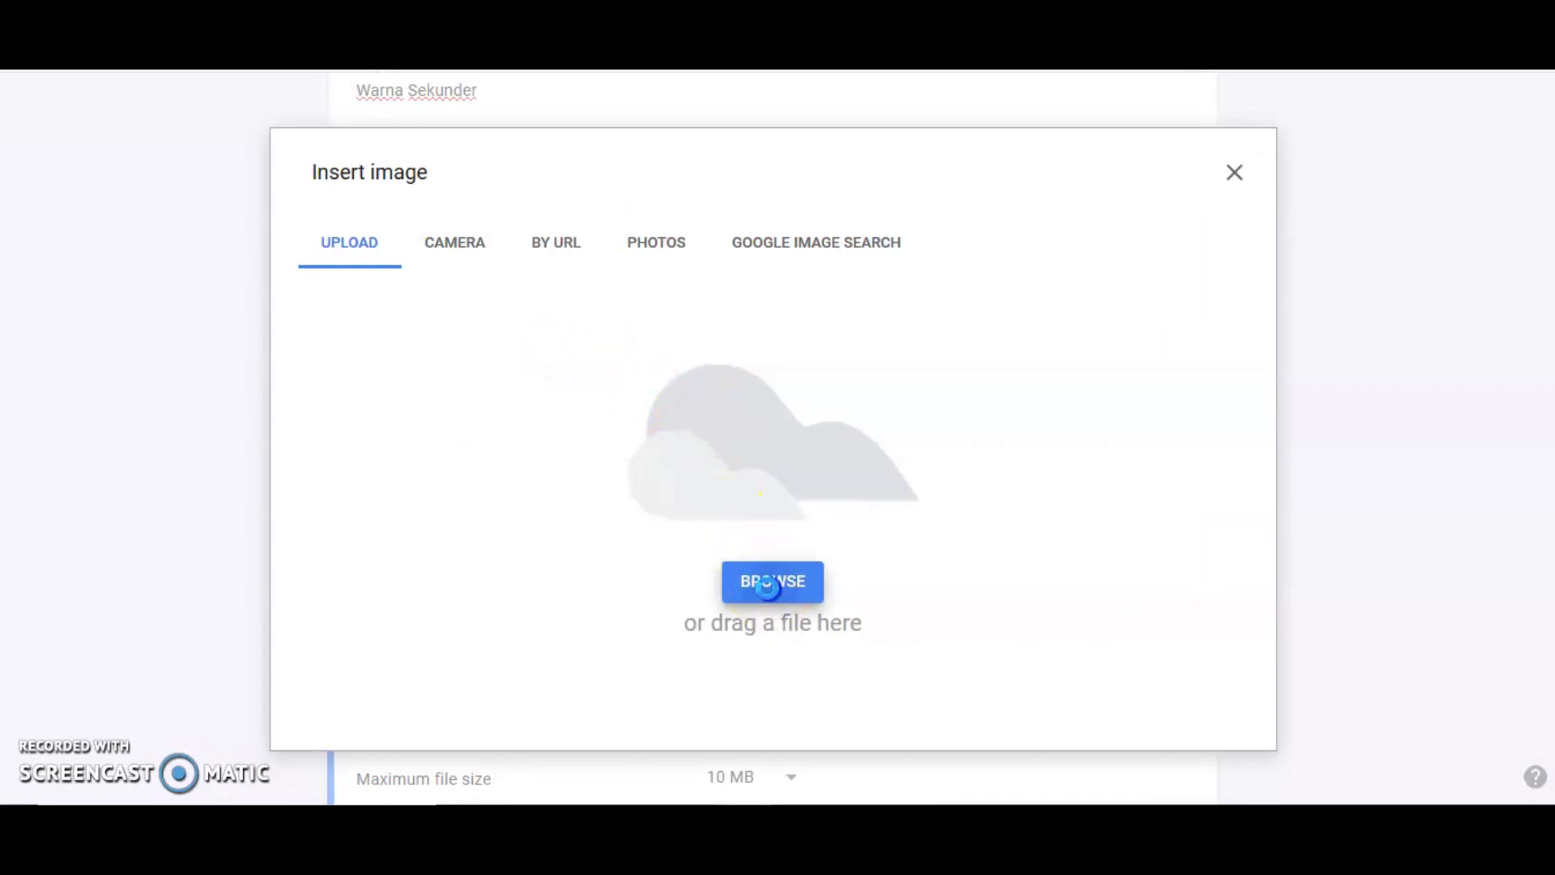
pyautogui.scroll(-9, 886, 434)
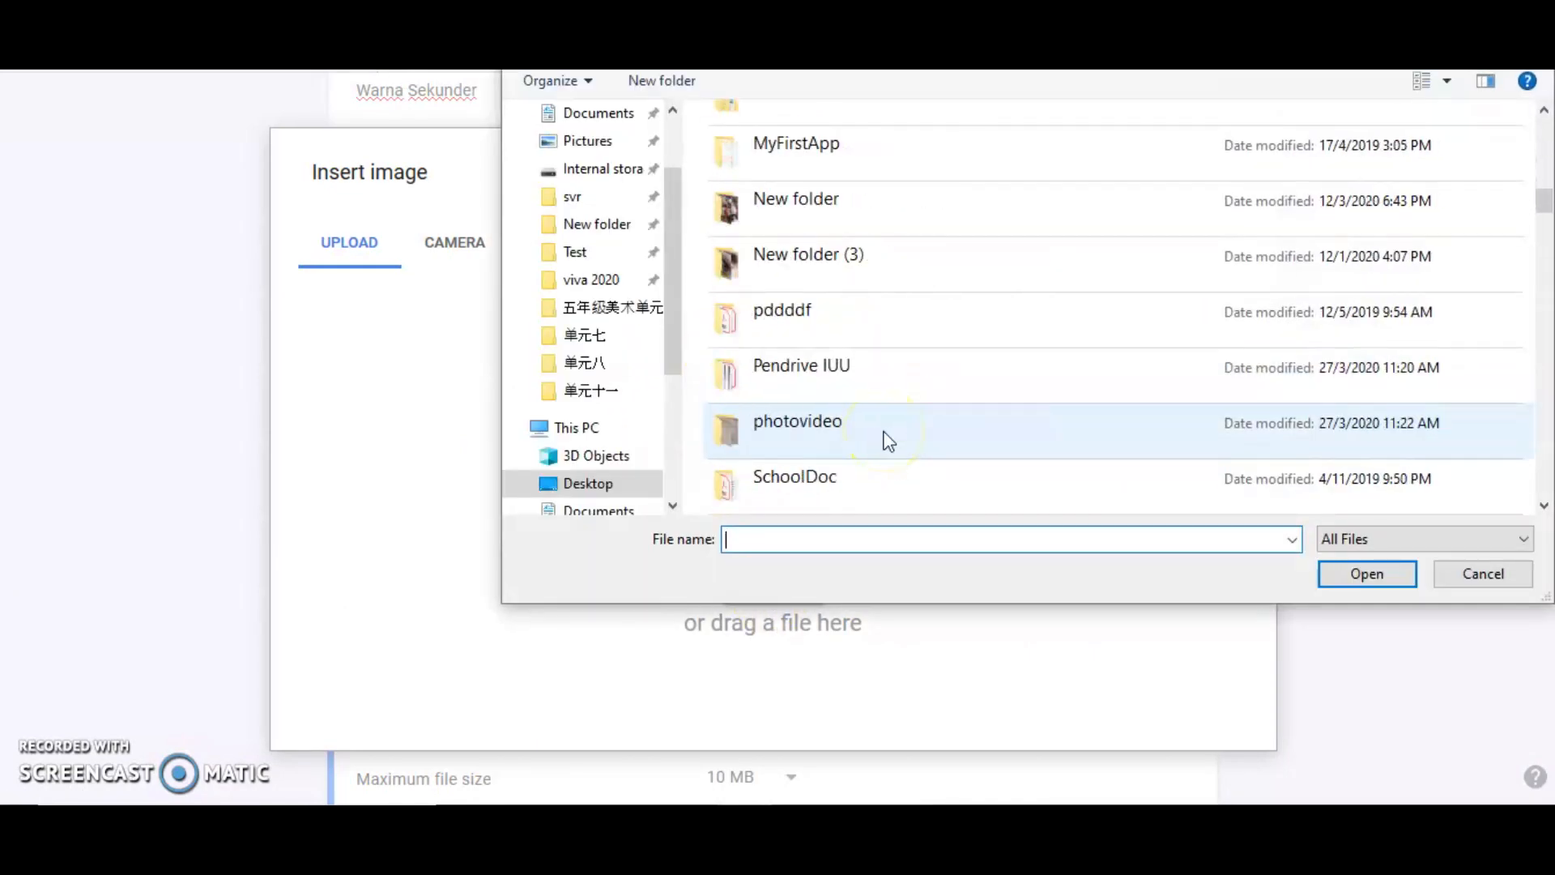
pyautogui.scroll(-10, 888, 439)
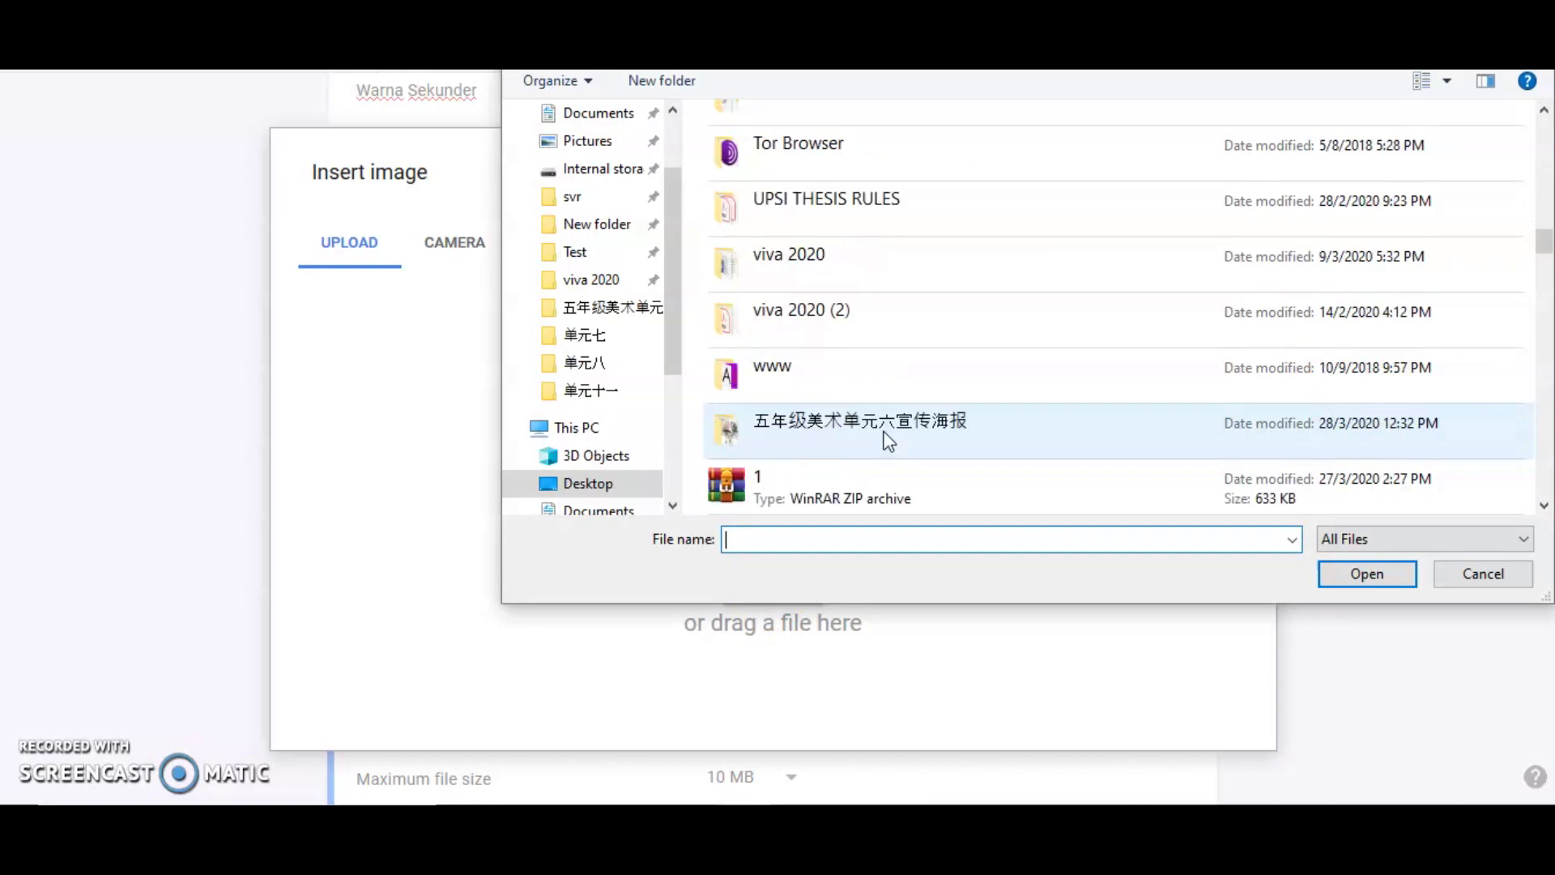
pyautogui.scroll(-1, 879, 430)
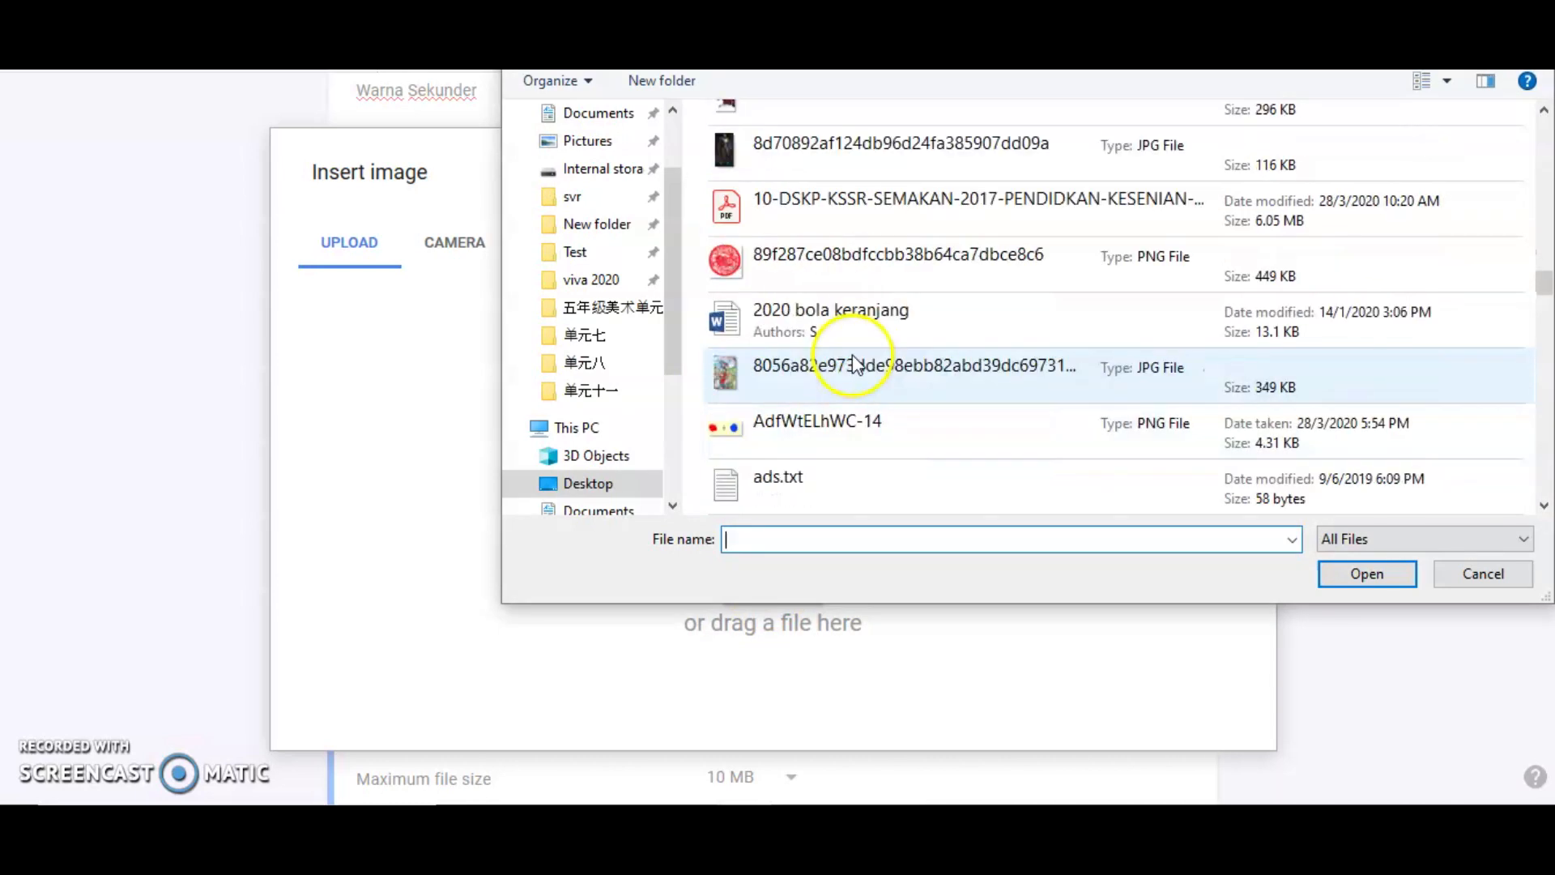
pyautogui.doubleClick(864, 420)
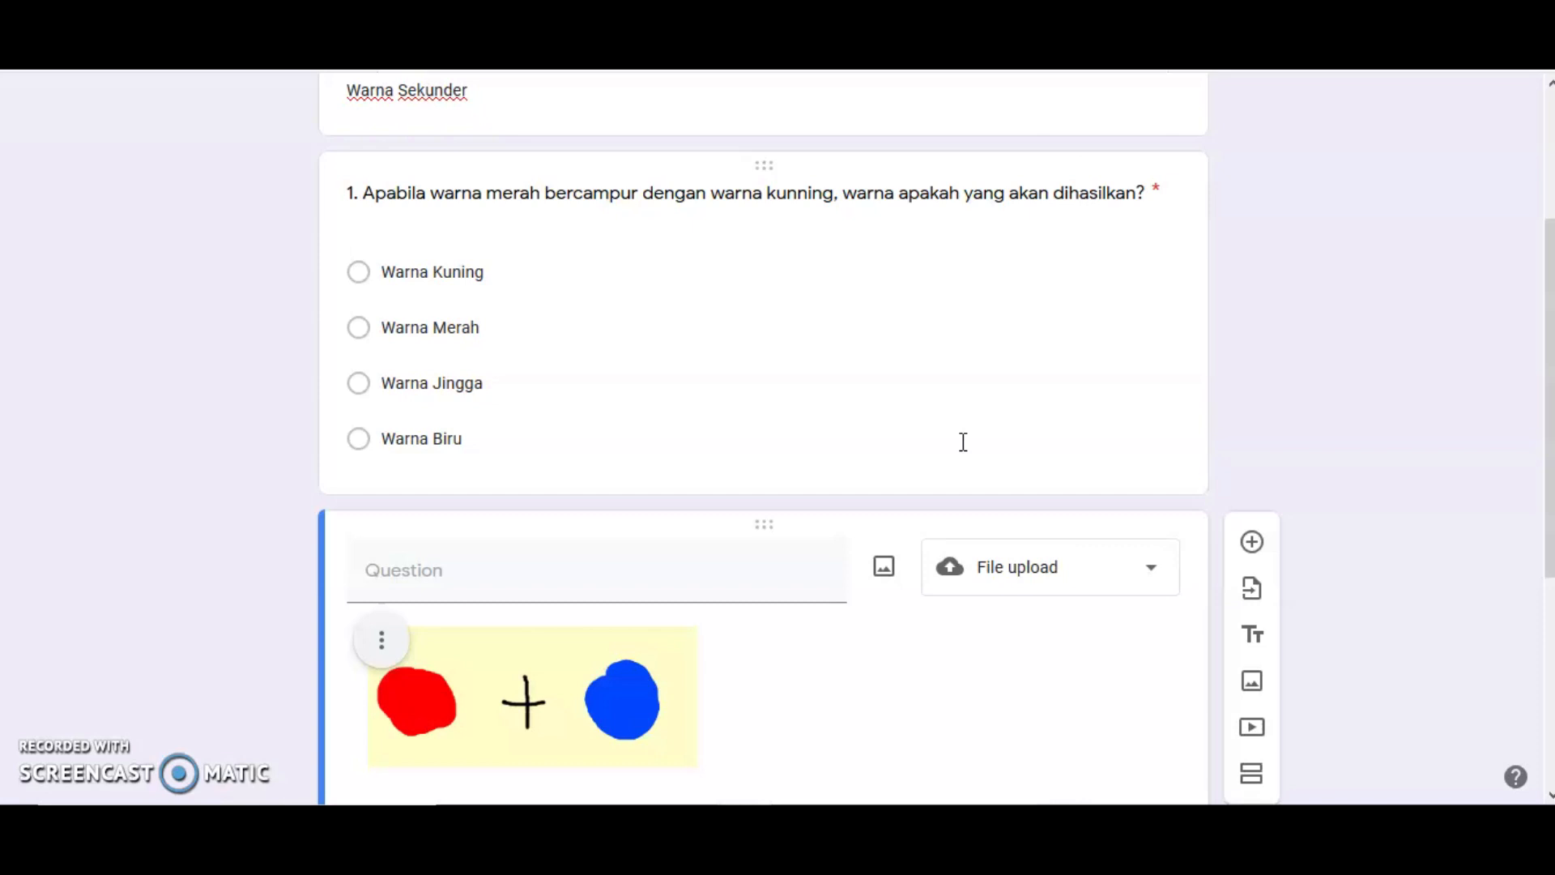
# Set the second question's text to "2. Berdasarkan gambar di bawah, warna apa akan dihasilkan ?".
pyautogui.scroll(-3, 810, 453)
pyautogui.click(646, 349)
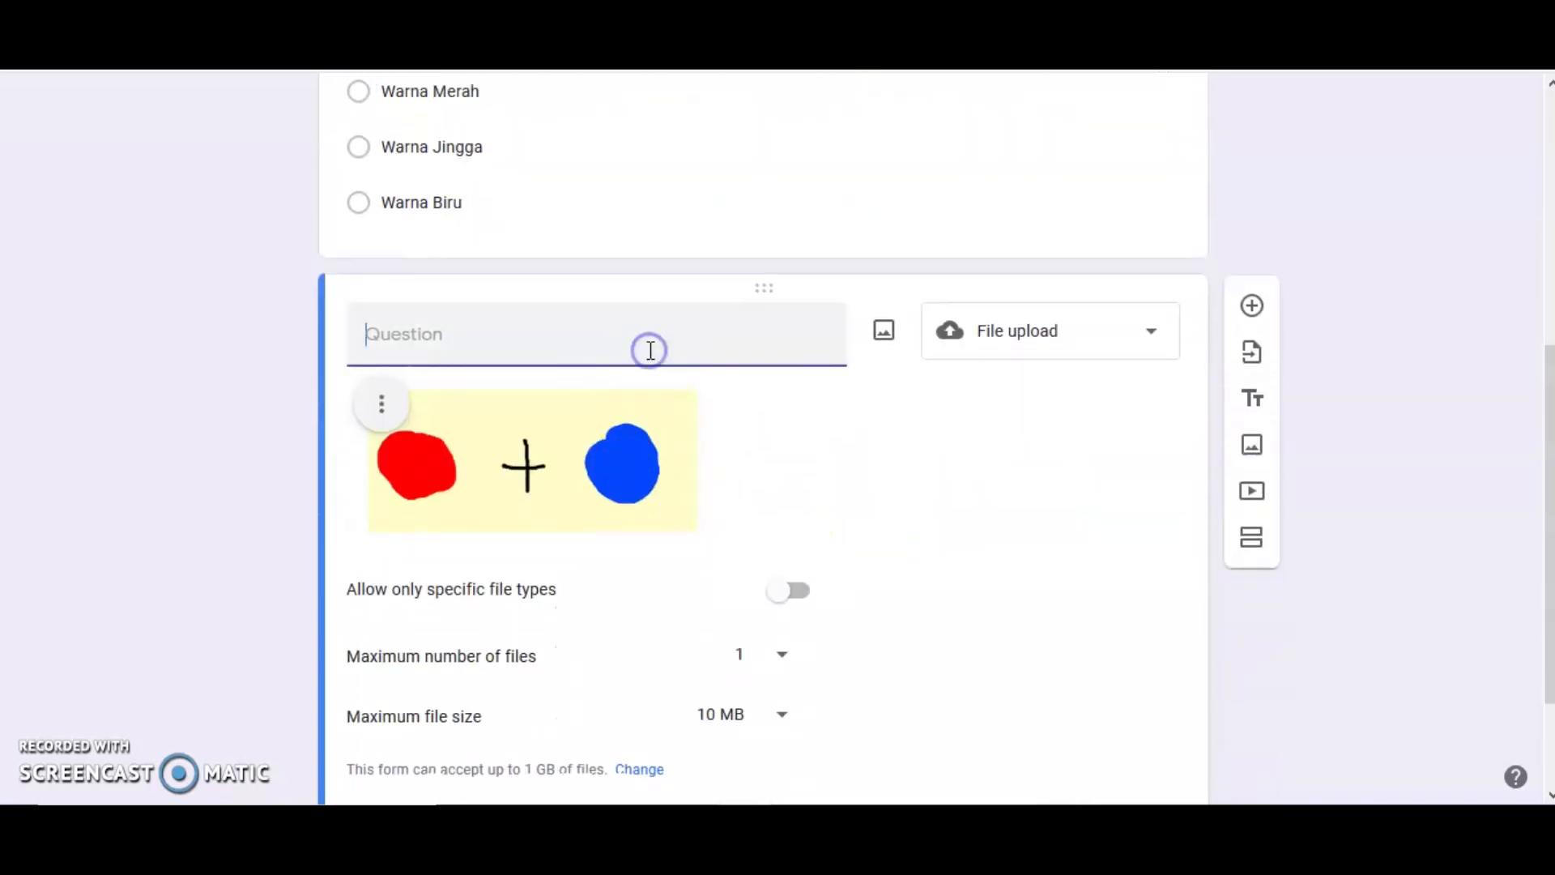
pyautogui.write('War')
pyautogui.press('BackSpace')
pyautogui.press('BackSpace')
pyautogui.write('1')
pyautogui.press('BackSpace')
pyautogui.write('2')
pyautogui.write('la ')
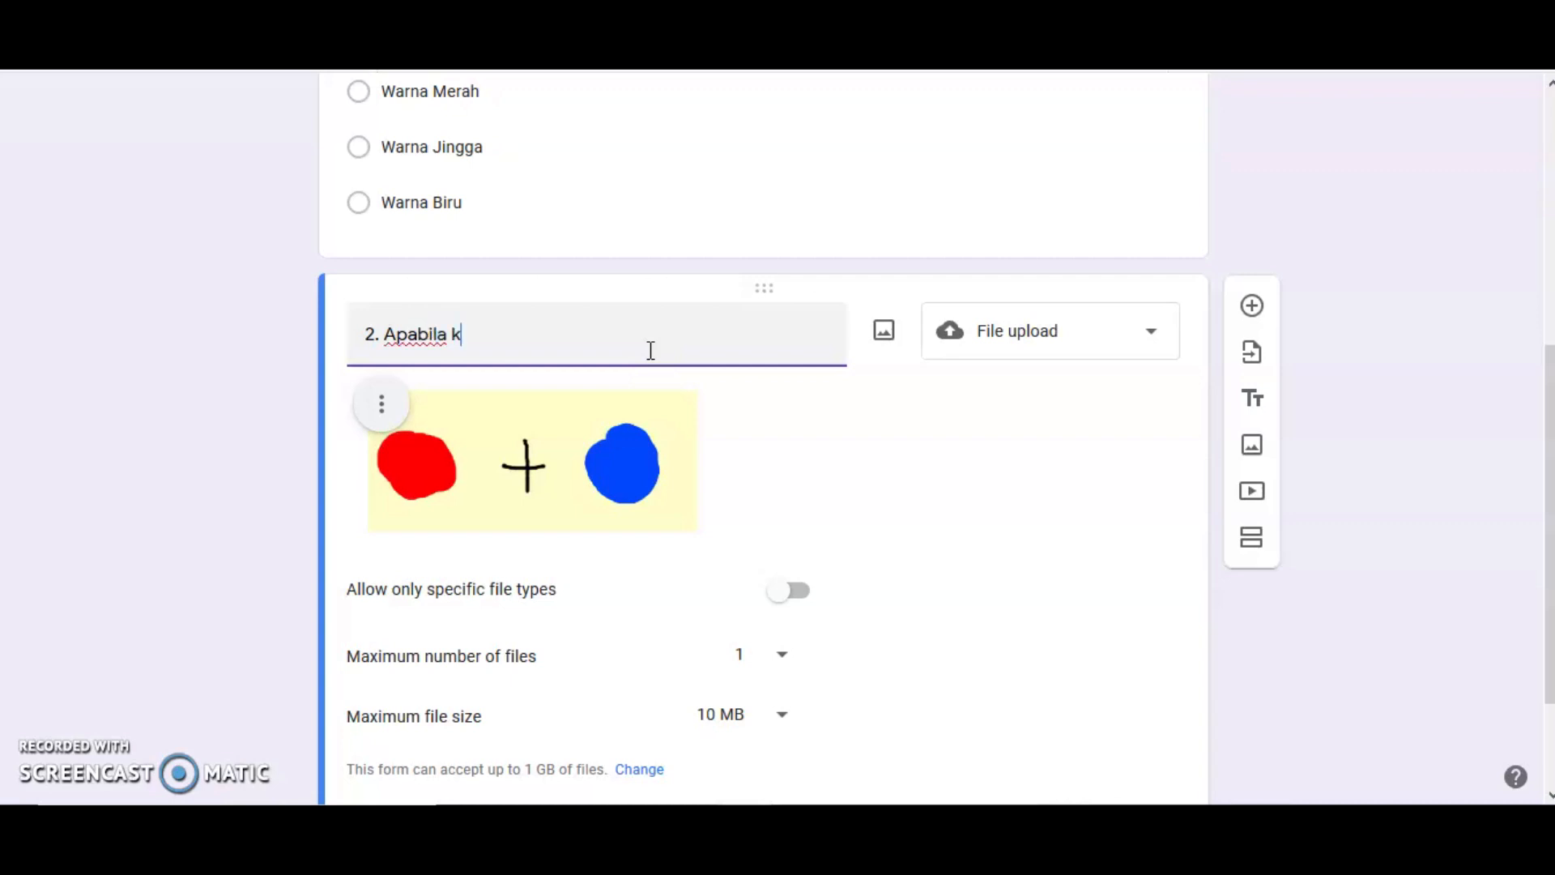
pyautogui.write('kedua-du')
pyautogui.press('BackSpace')
pyautogui.press('BackSpace')
pyautogui.press('BackSpace')
pyautogui.press('BackSpace')
pyautogui.press('BackSpace')
pyautogui.press('BackSpace')
pyautogui.press('BackSpace')
pyautogui.press('BackSpace')
pyautogui.press('BackSpace')
pyautogui.press('BackSpace')
pyautogui.press('BackSpace')
pyautogui.press('BackSpace')
pyautogui.write('Berdasarkan gambar di bawah,')
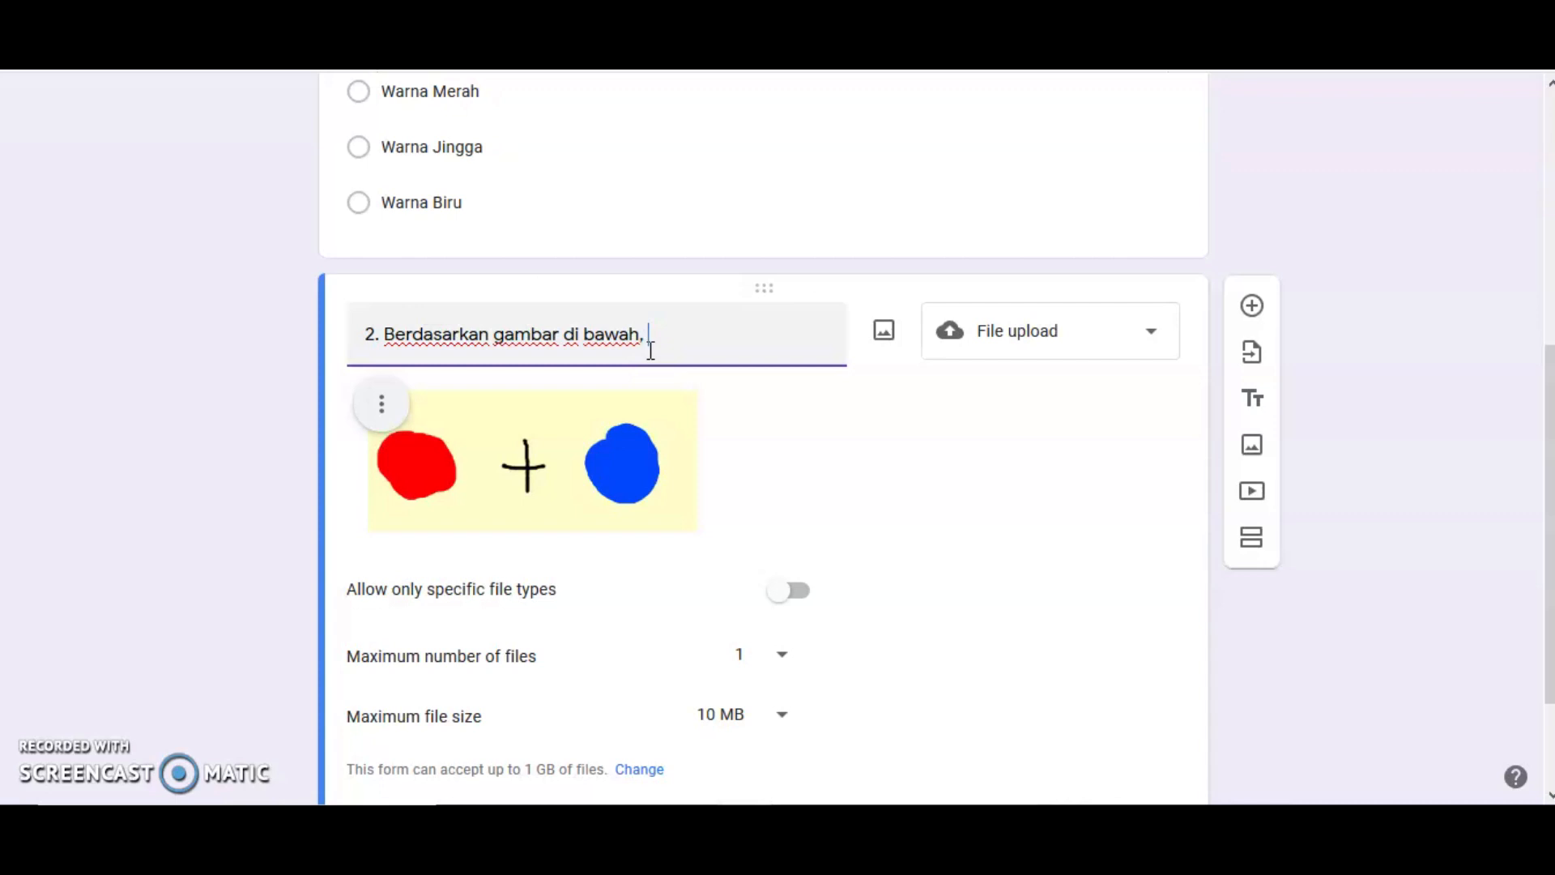
pyautogui.write('lah warna mer')
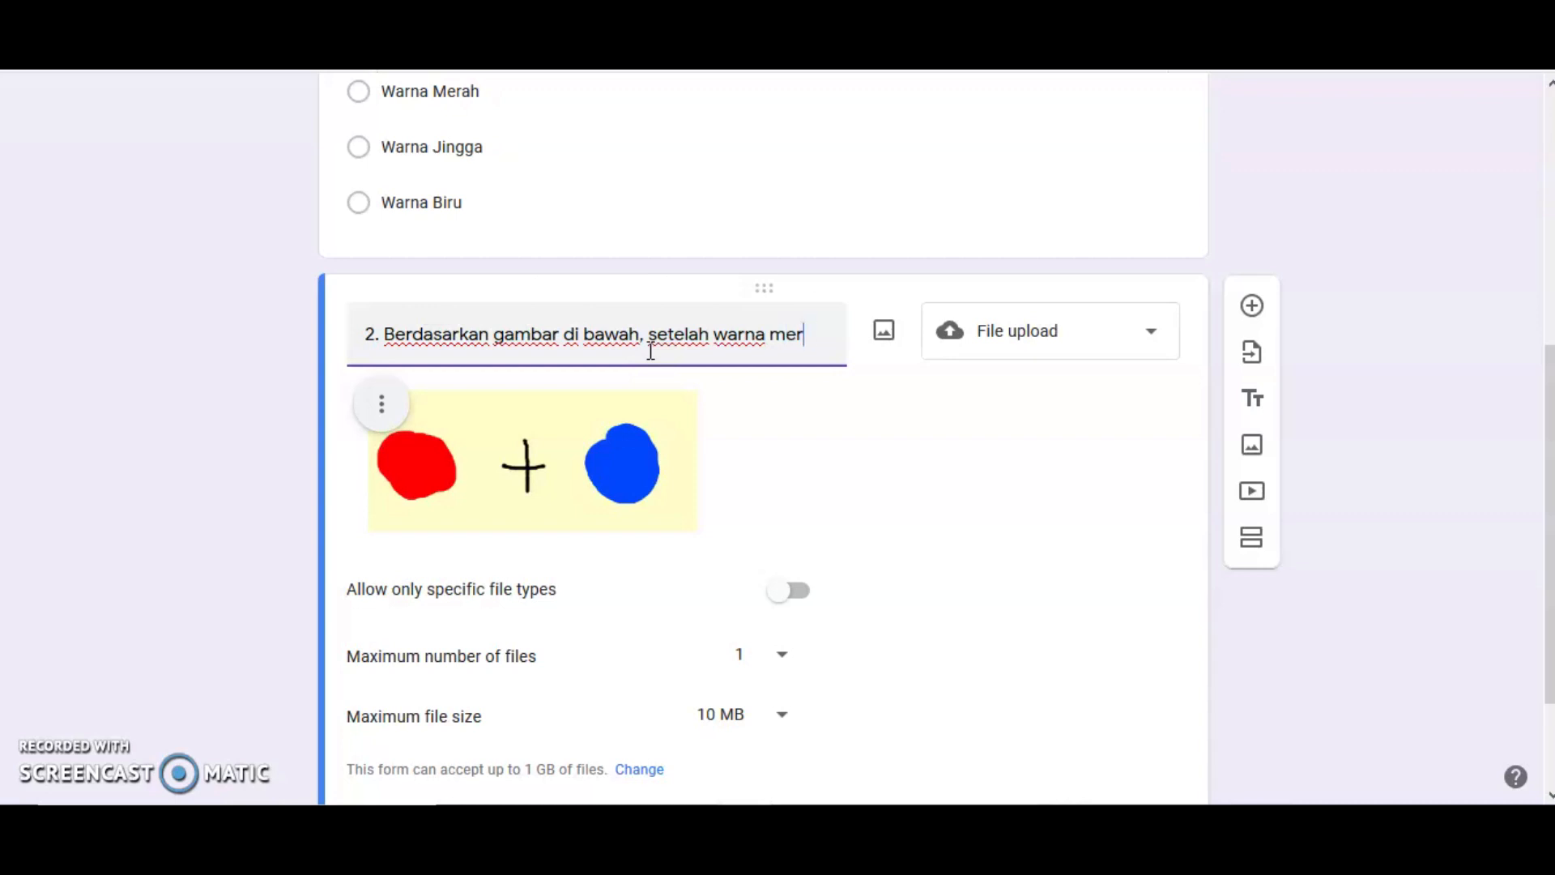
pyautogui.press('BackSpace')
pyautogui.press('BackSpace')
pyautogui.press('BackSpace')
pyautogui.press('BackSpace')
pyautogui.press('BackSpace')
pyautogui.press('BackSpace')
pyautogui.press('BackSpace')
pyautogui.press('BackSpace')
pyautogui.press('BackSpace')
pyautogui.press('BackSpace')
pyautogui.press('BackSpace')
pyautogui.press('BackSpace')
pyautogui.press('BackSpace')
pyautogui.press('BackSpace')
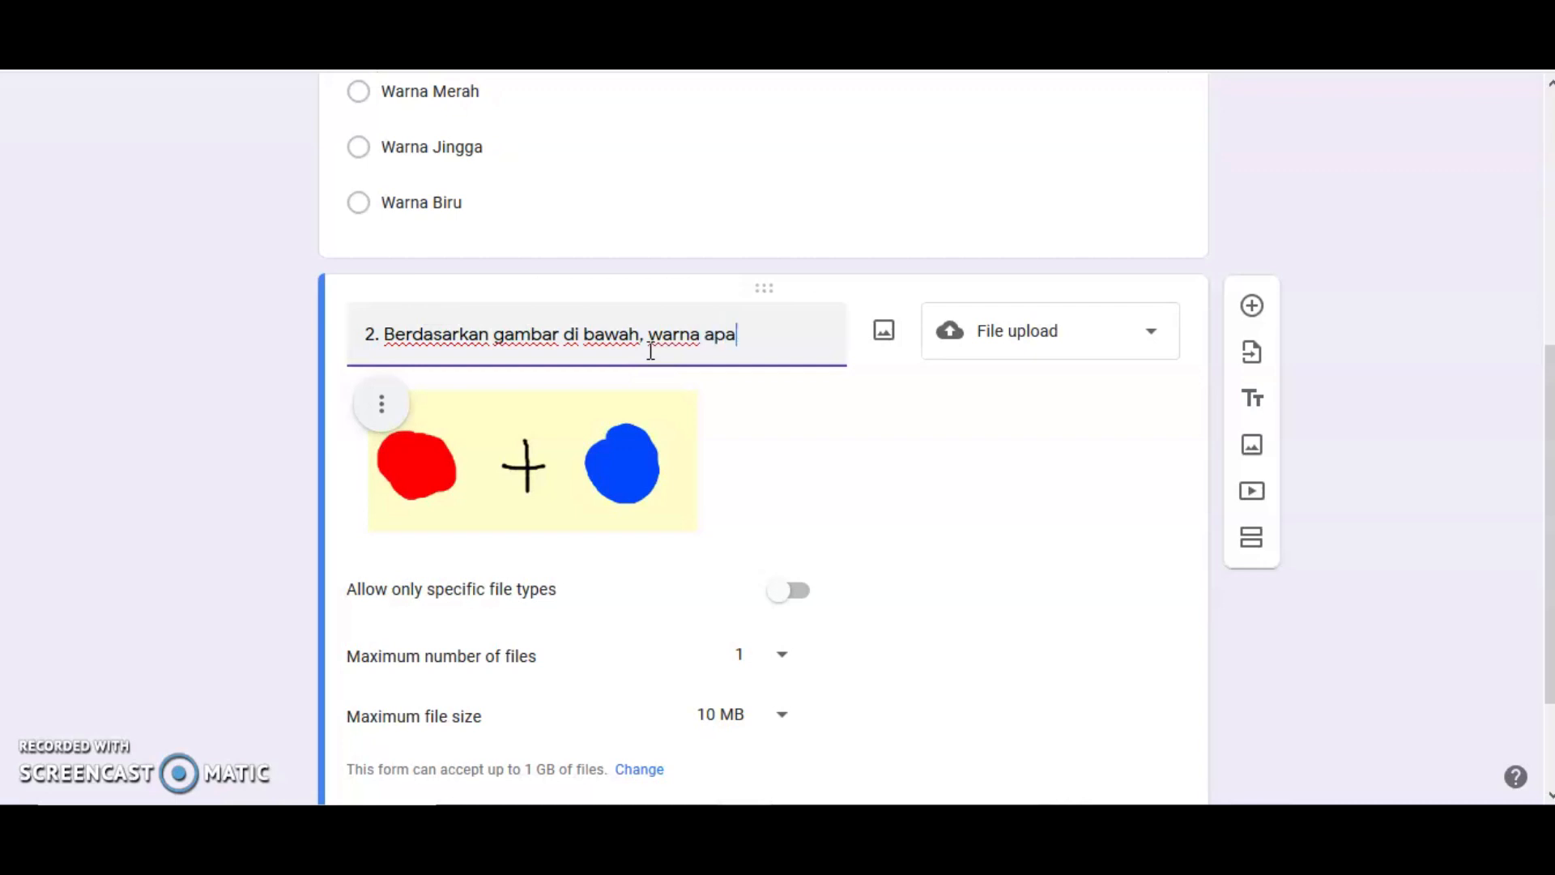
pyautogui.write('an dihasilkan ?')
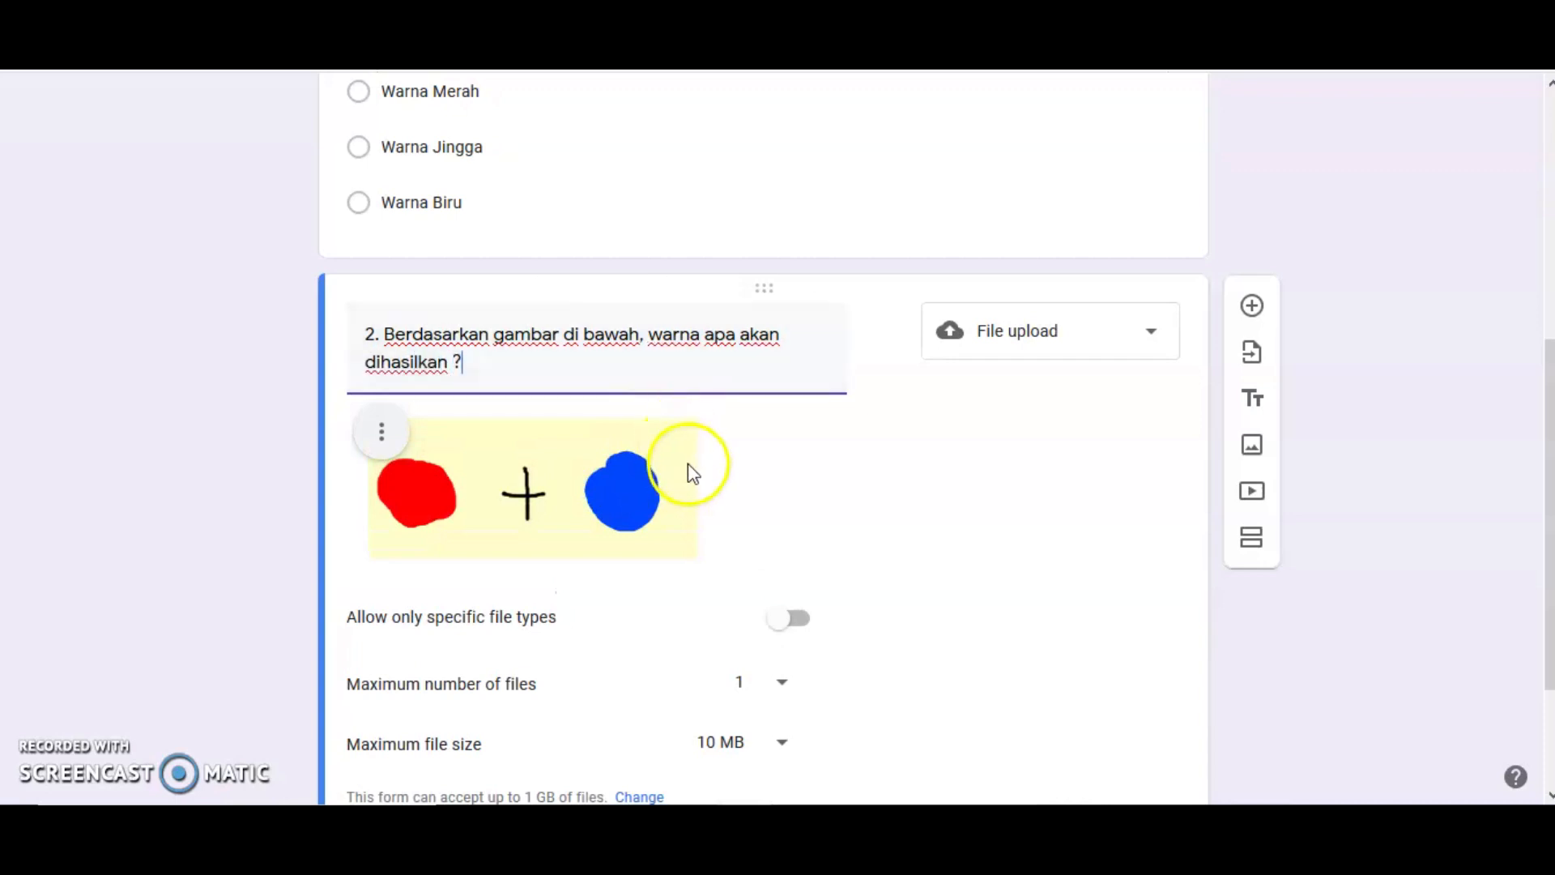
# Change the second question's type to Multiple choice.
pyautogui.scroll(-3, 867, 528)
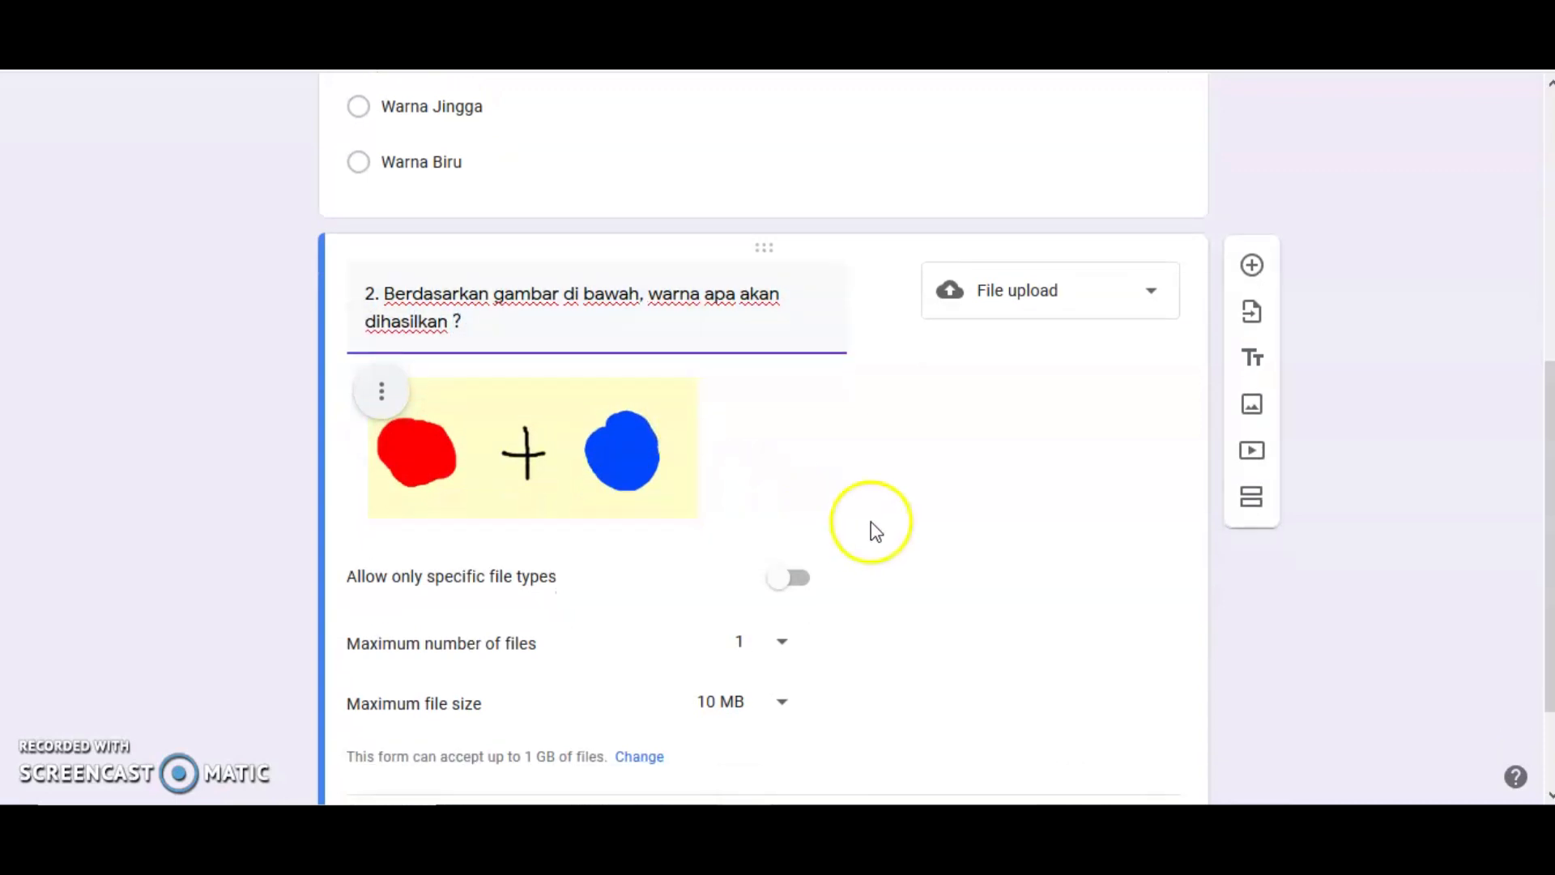
pyautogui.click(938, 544)
pyautogui.click(1082, 235)
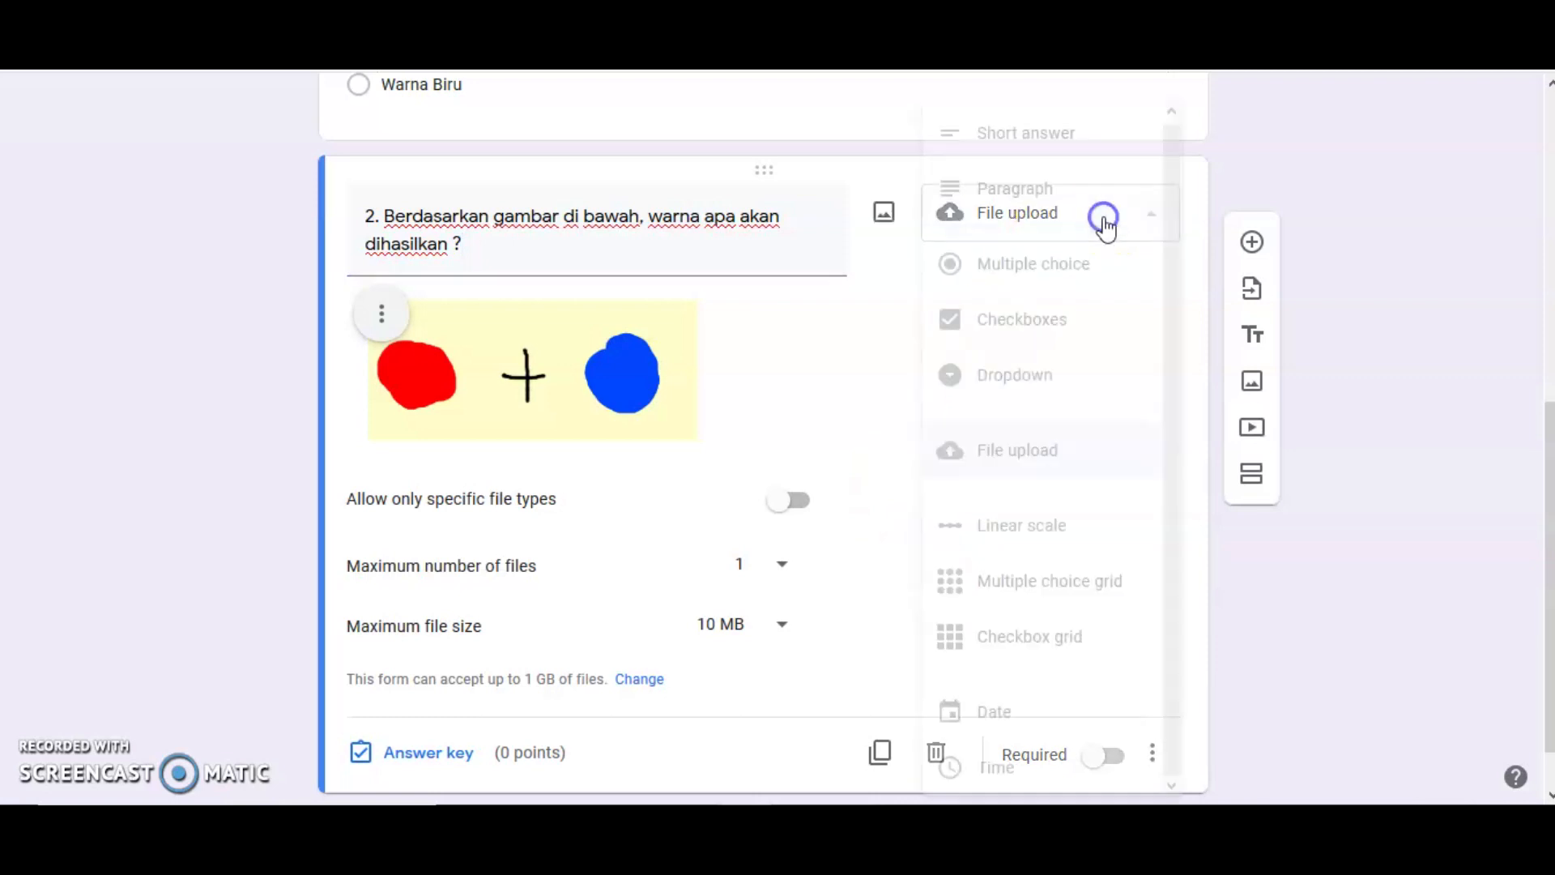
pyautogui.click(1078, 265)
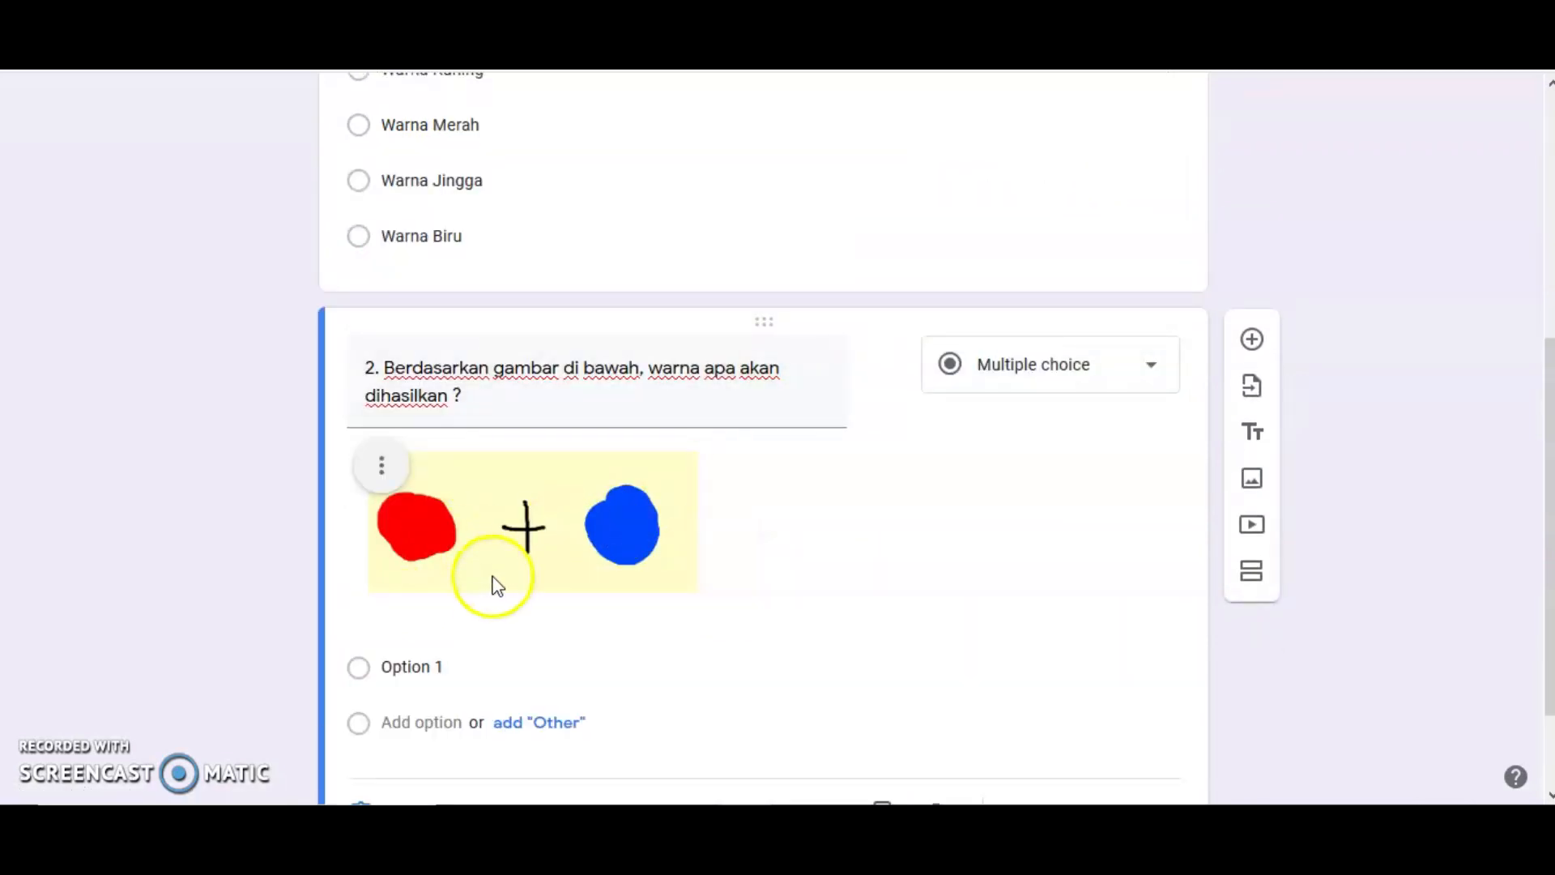
# Enter four answer options for the second question: Warna Ungu, Warna Jingga, Warna Merah and Warna hitam.
pyautogui.scroll(-3, 421, 579)
pyautogui.click(436, 555)
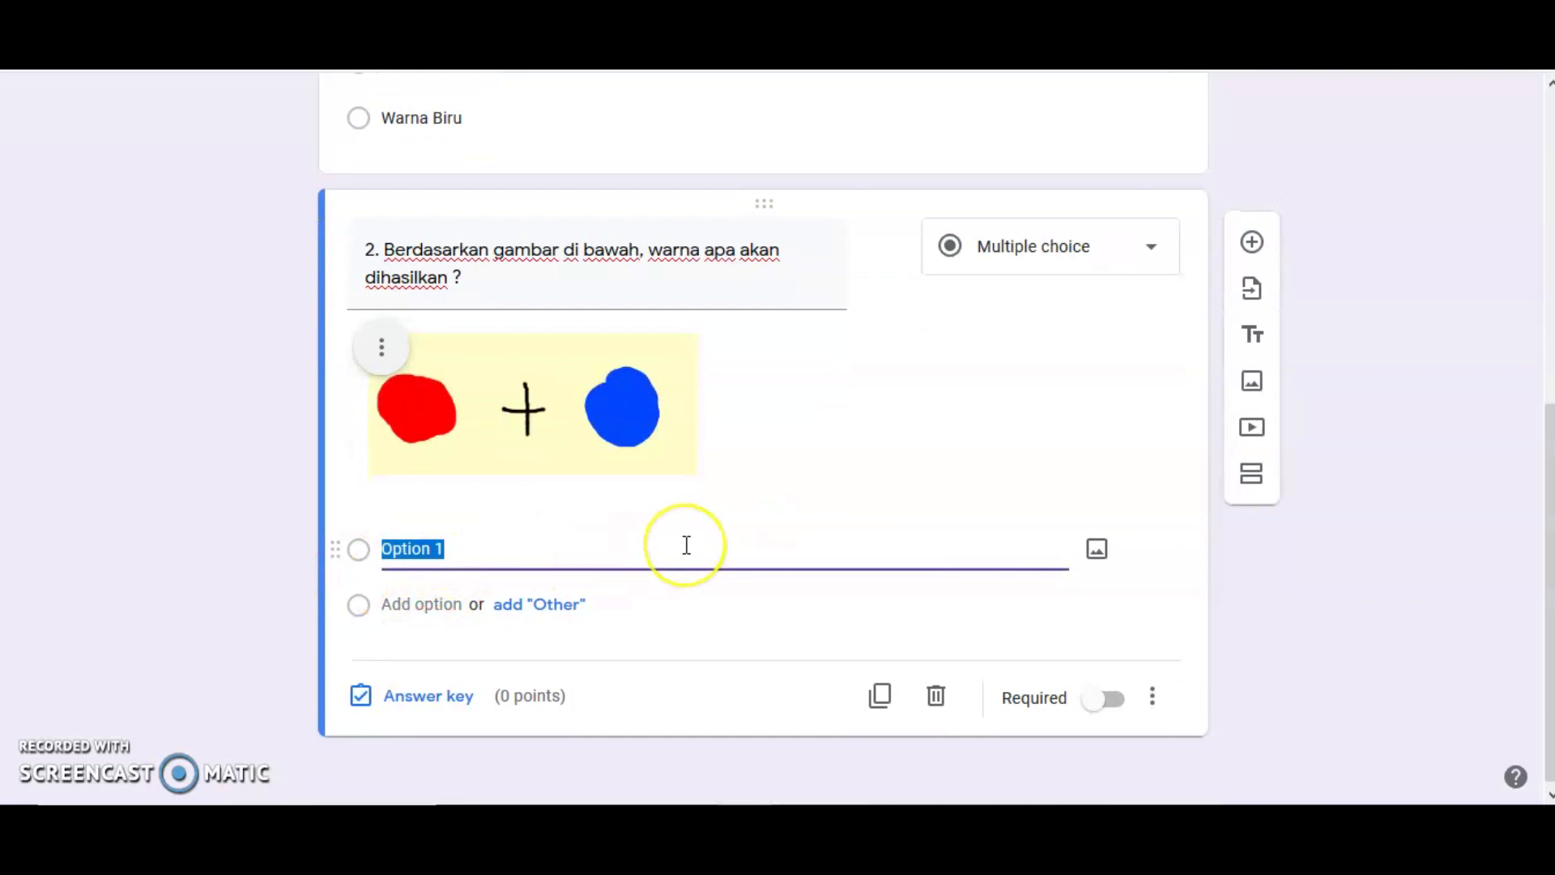
pyautogui.write('Warna Un')
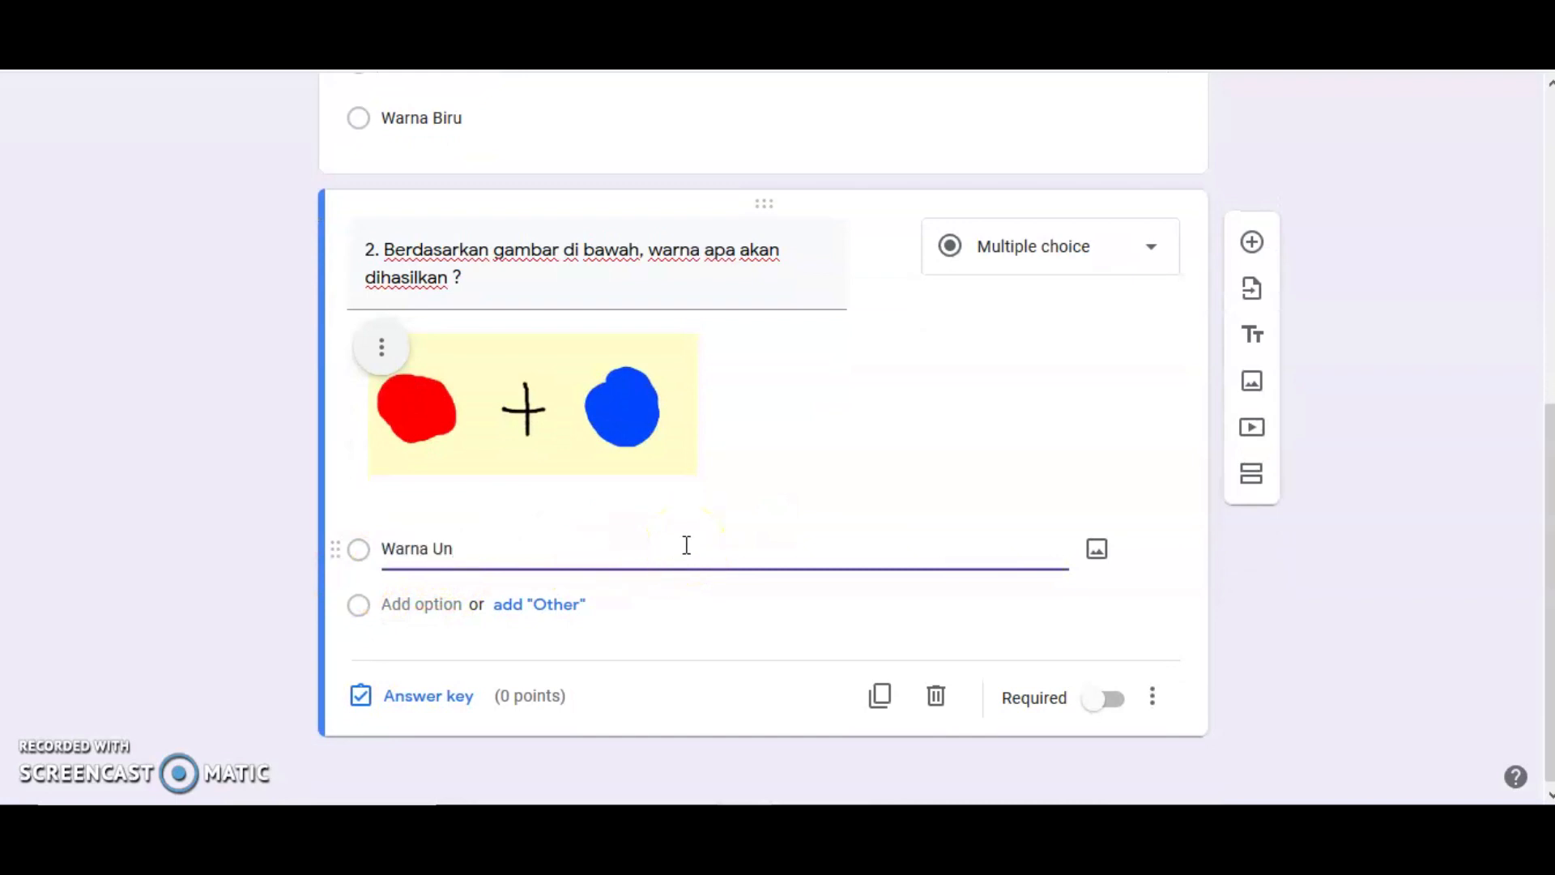
pyautogui.write('gu')
pyautogui.click(469, 609)
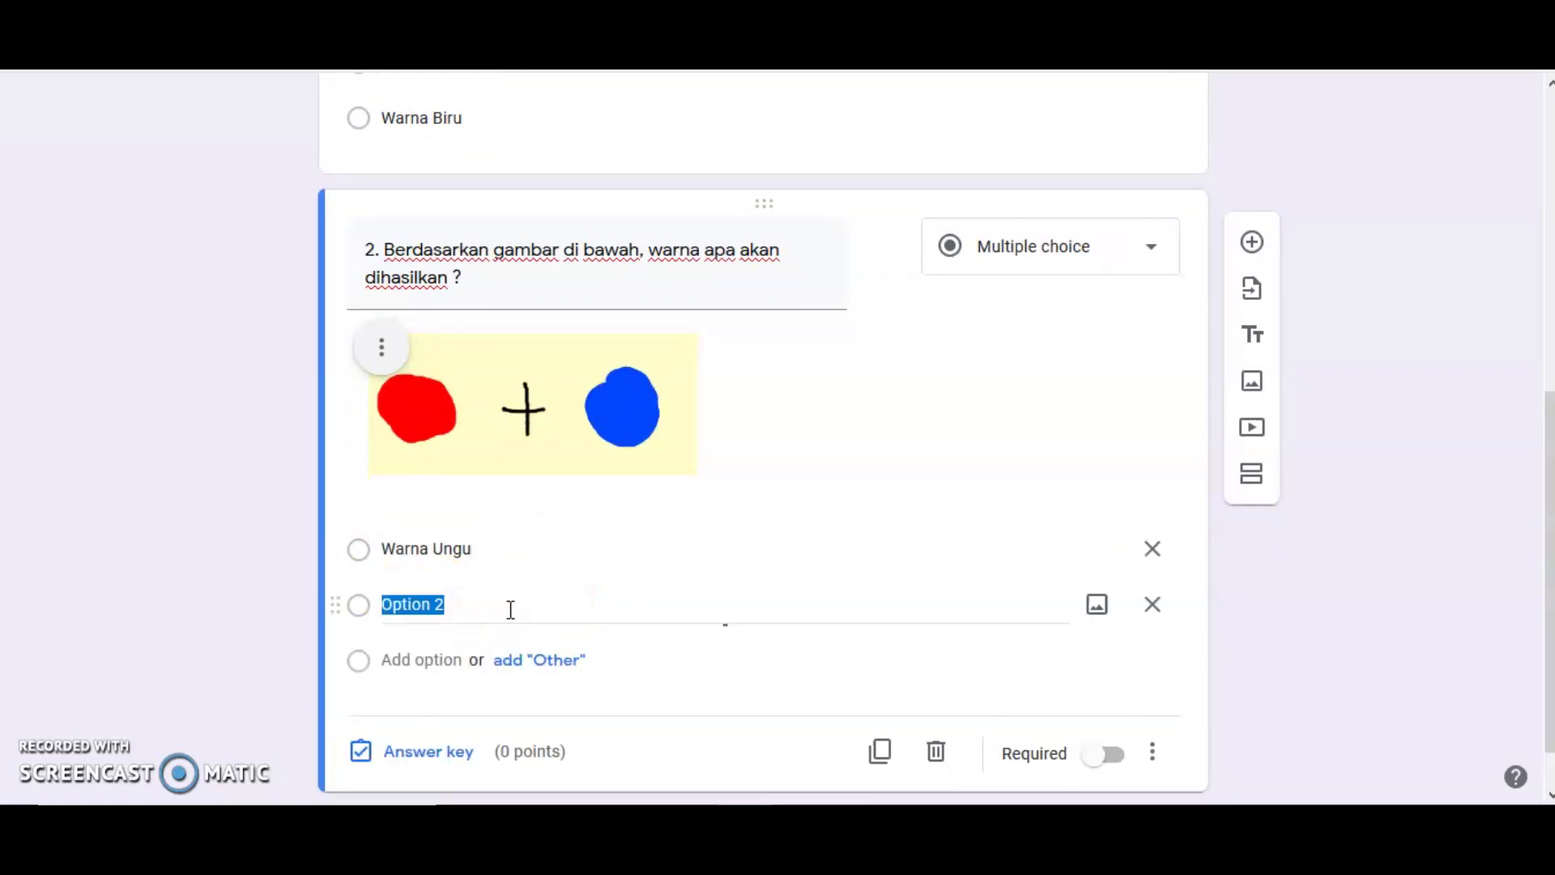
pyautogui.write('Wu')
pyautogui.write('rna Jingga')
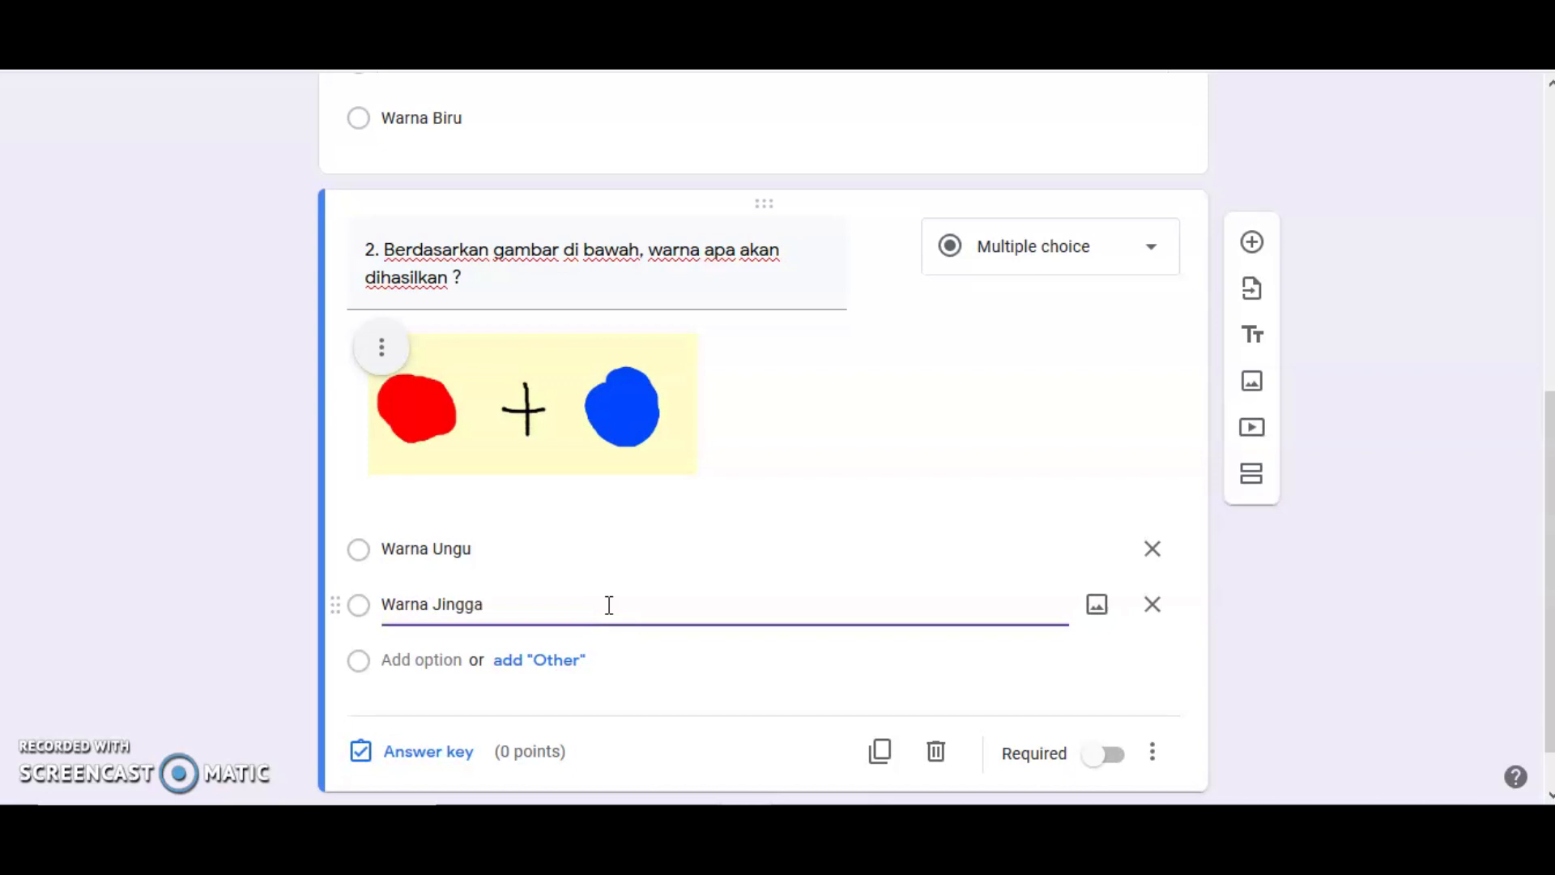
pyautogui.click(395, 660)
pyautogui.write('Warna Merah')
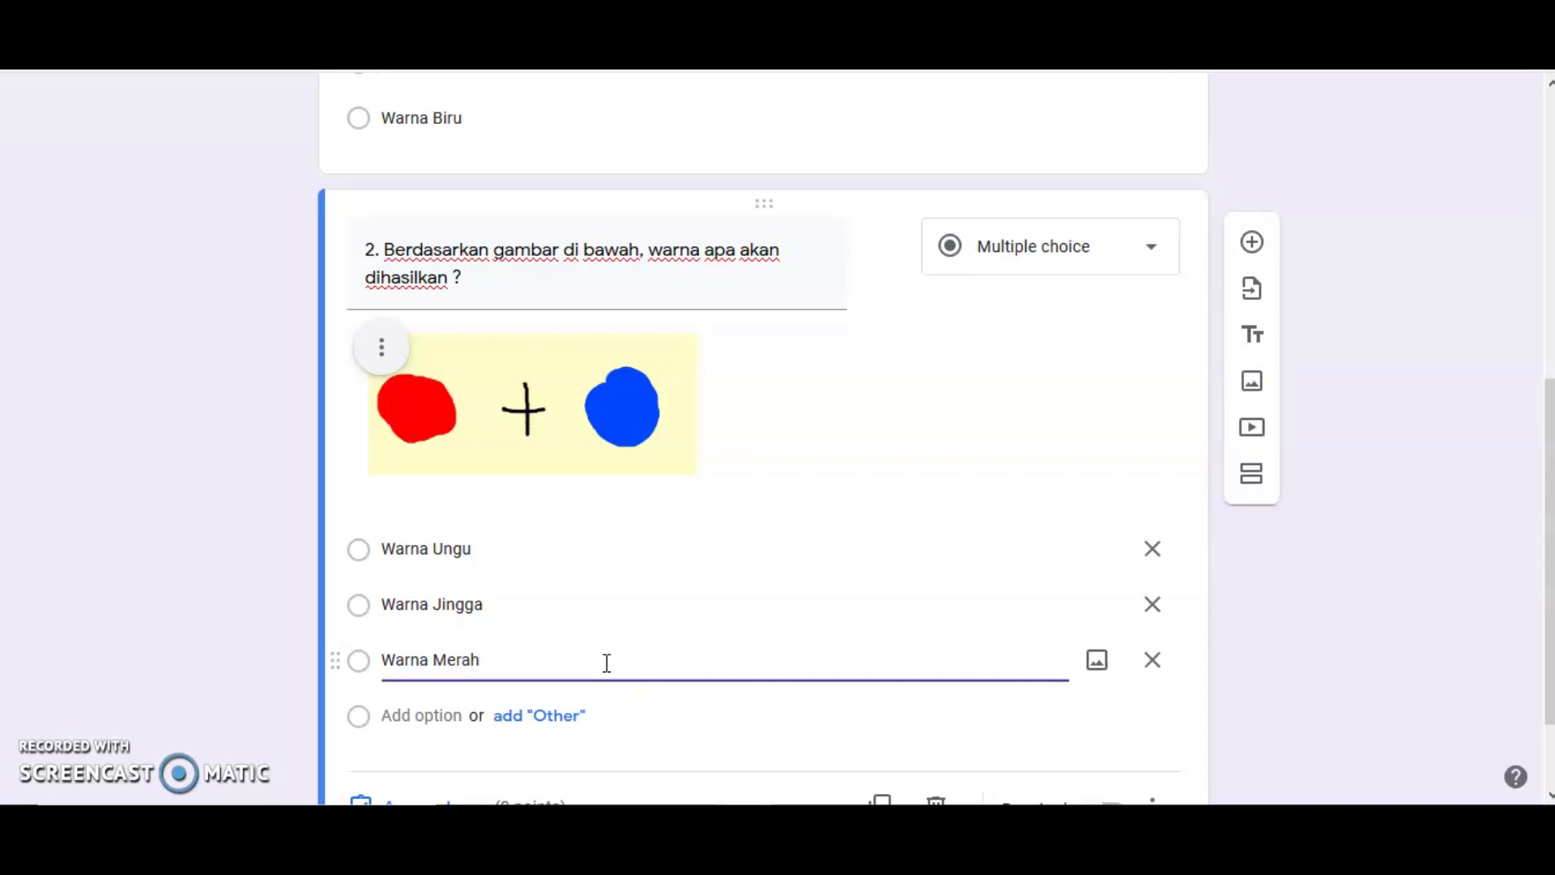
pyautogui.click(430, 716)
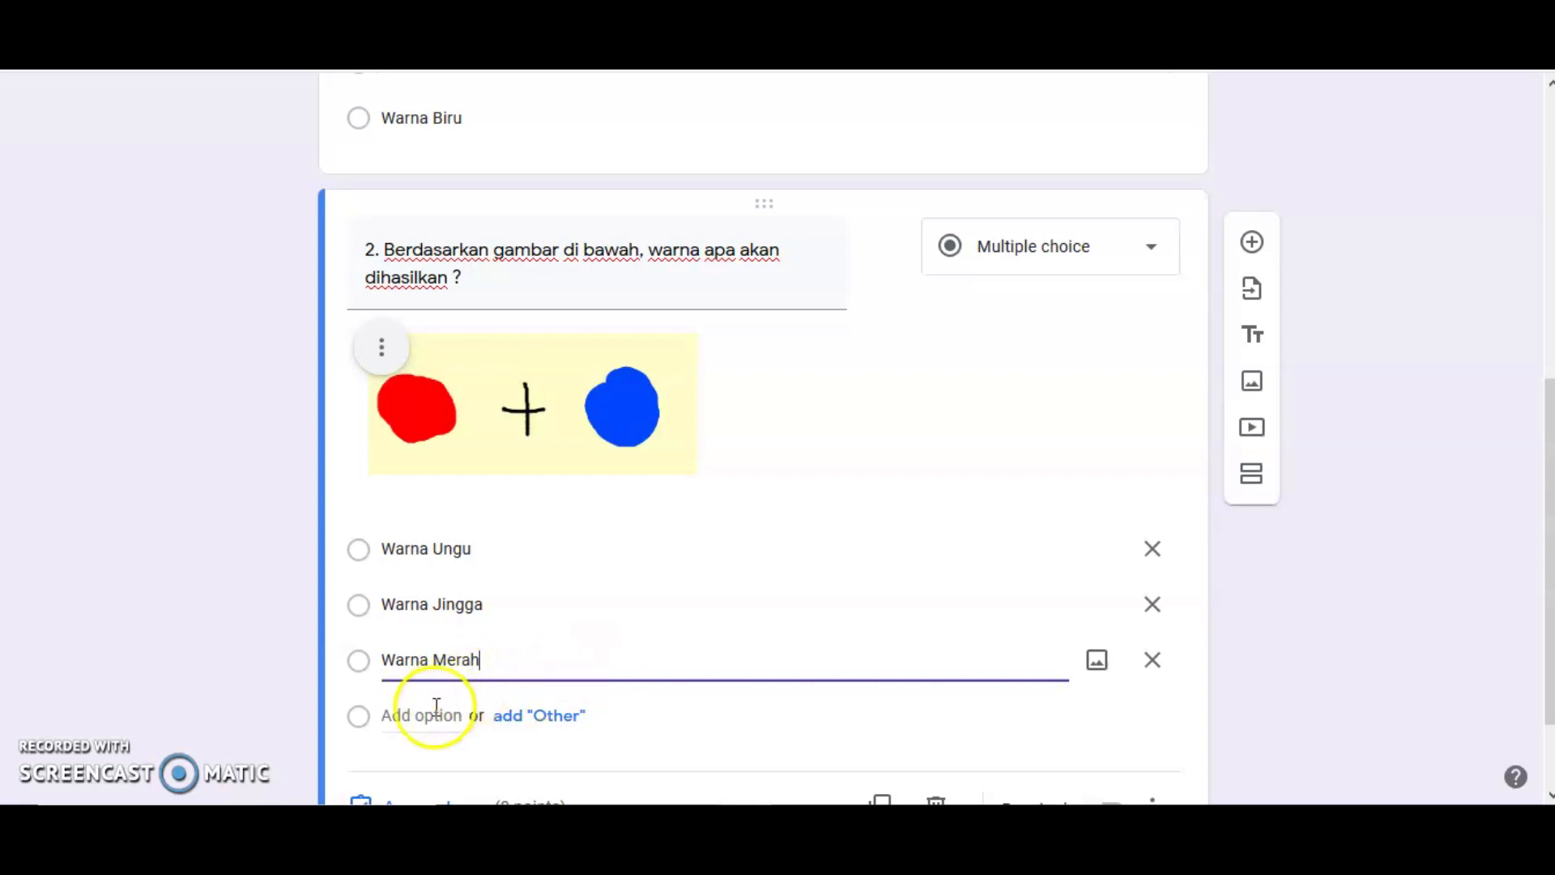
pyautogui.write('Warna hitam')
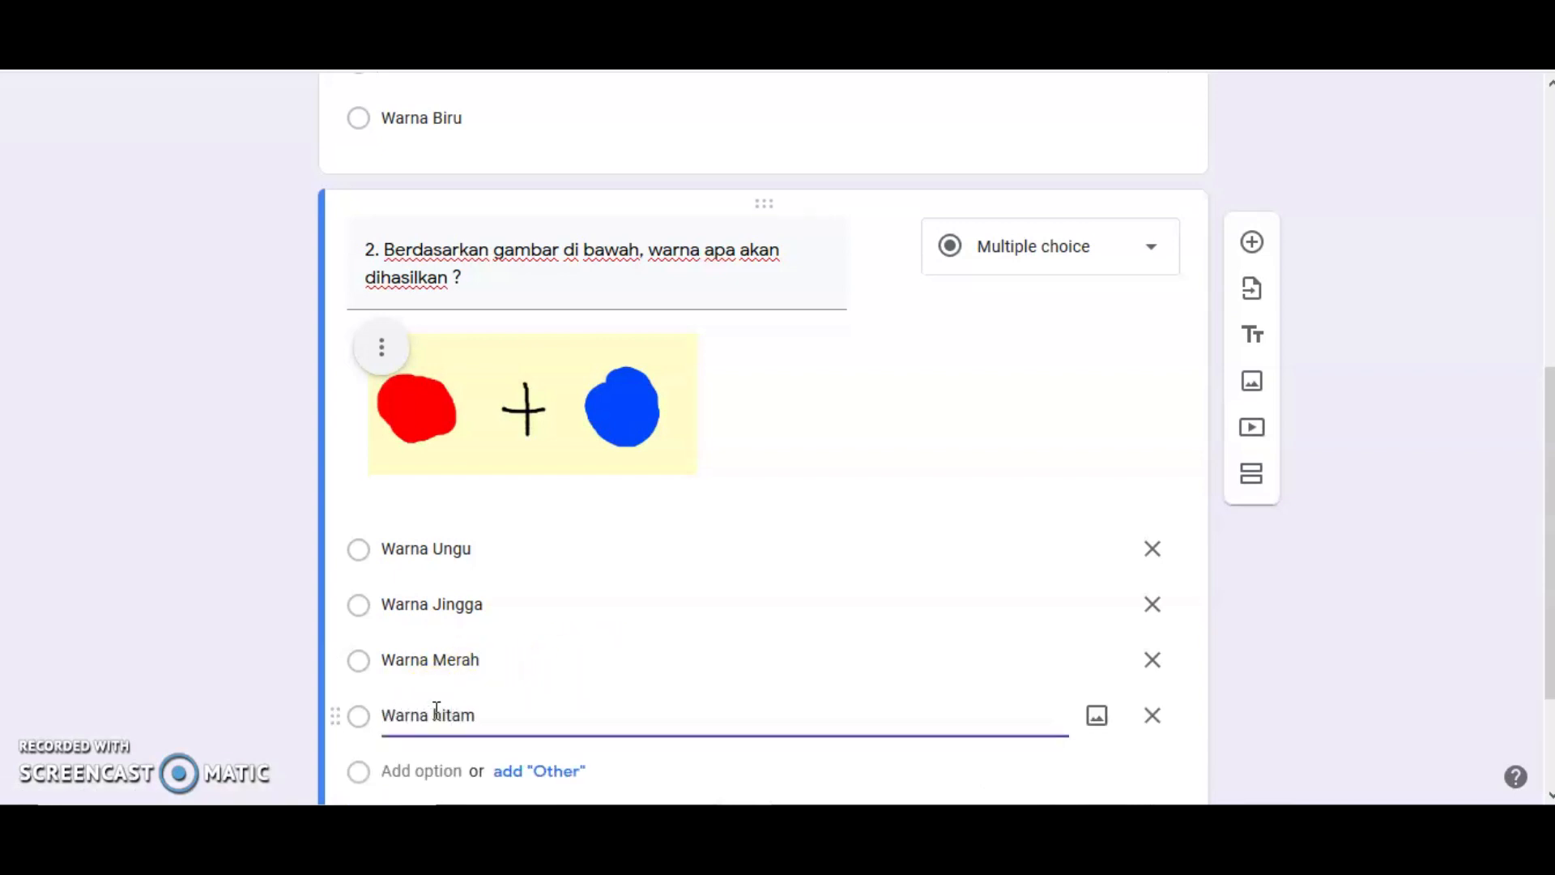
# Mark Warna Ungu as the correct answer worth 1 point and make the second question required.
pyautogui.scroll(-2, 674, 659)
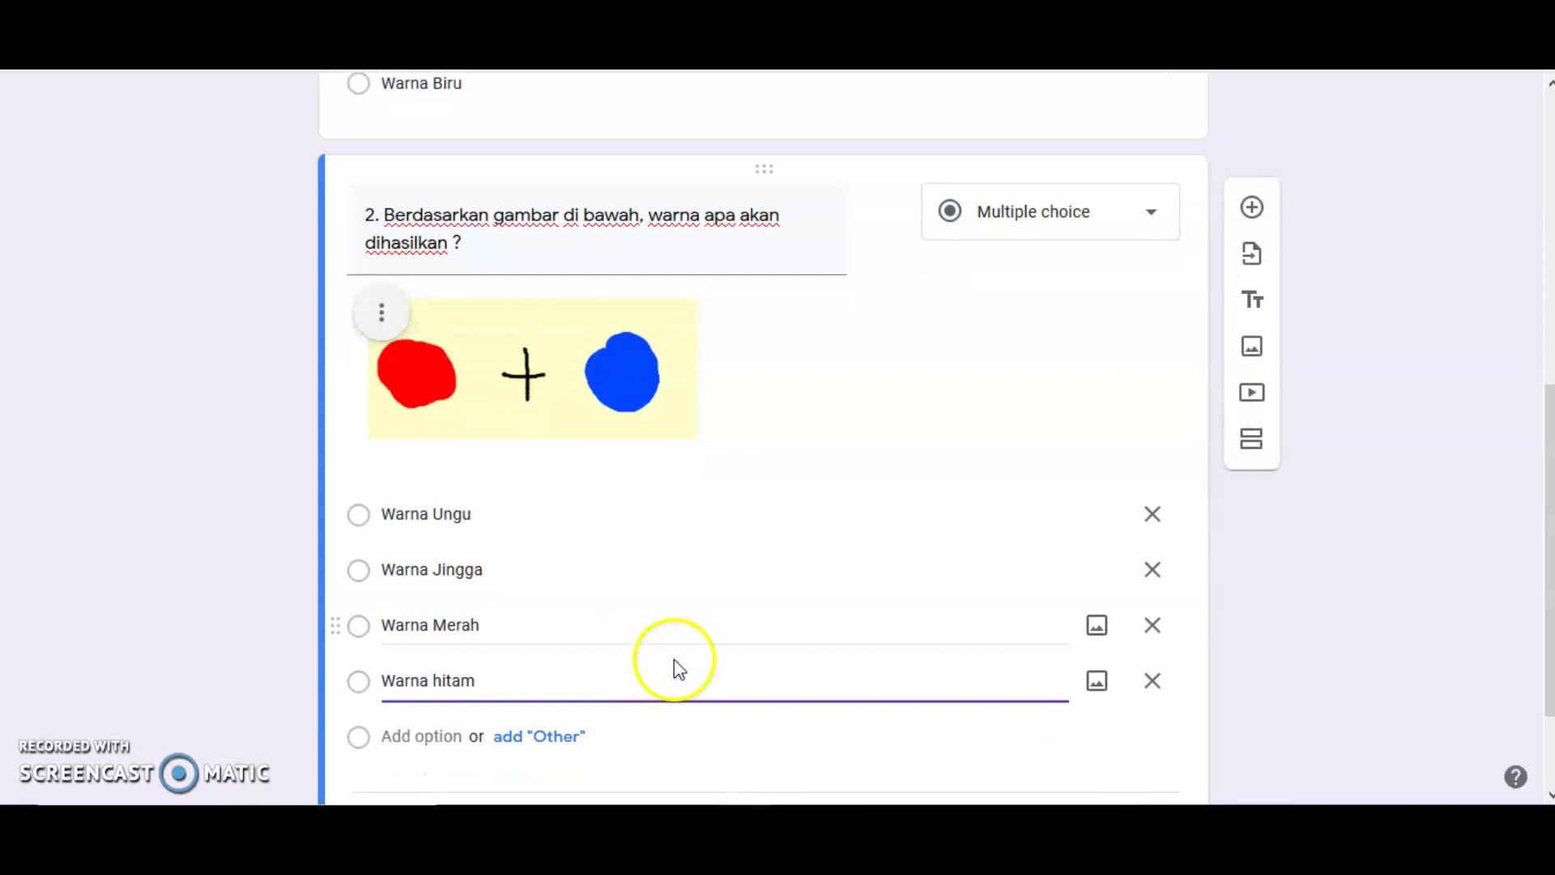
pyautogui.click(458, 693)
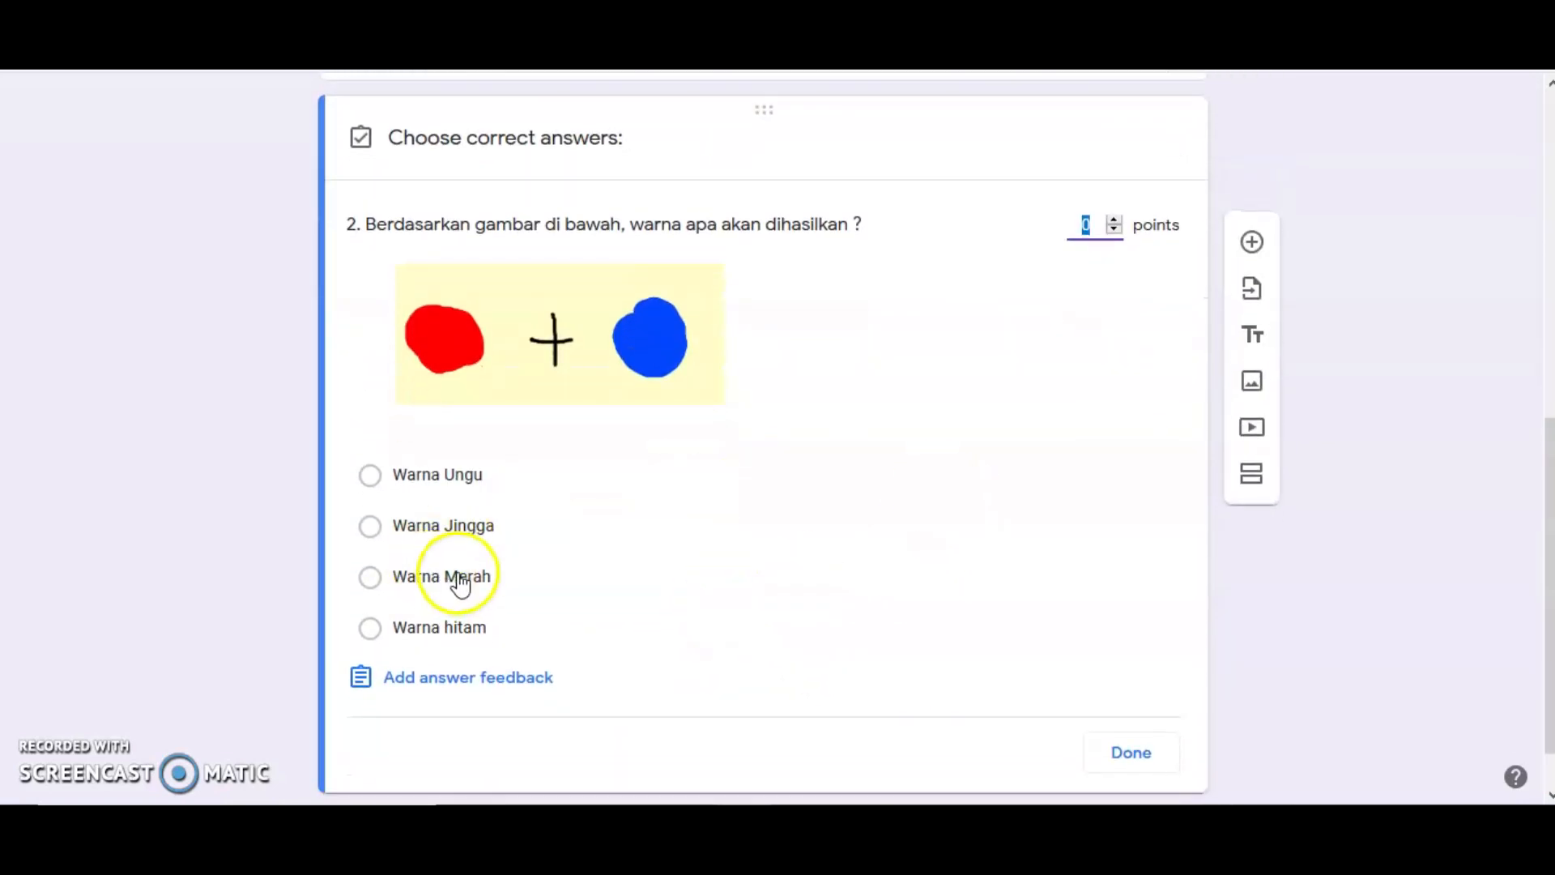
pyautogui.click(1115, 219)
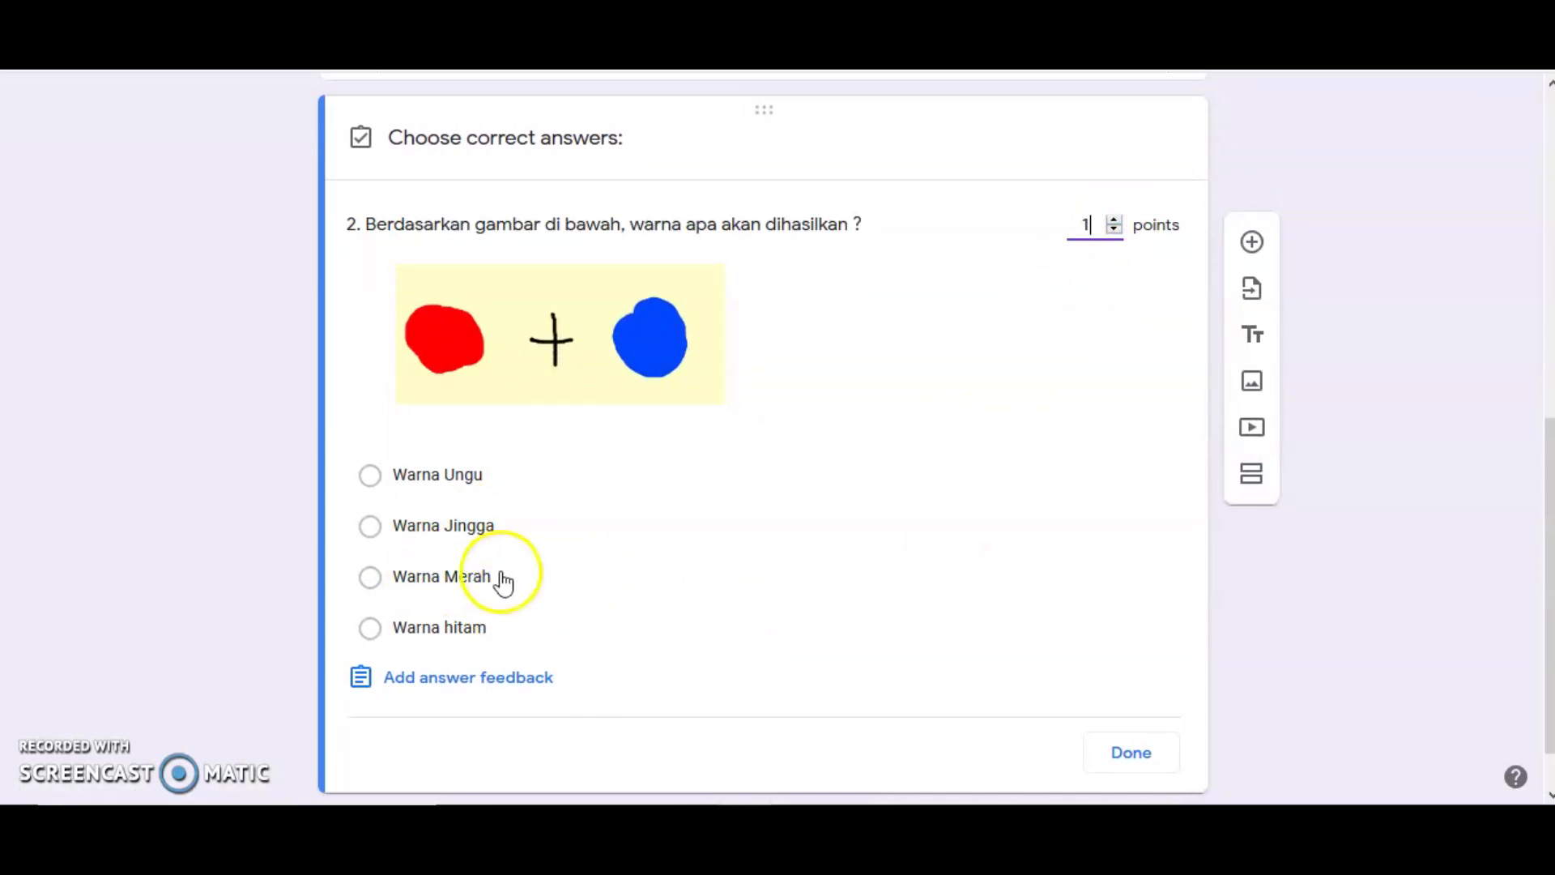
pyautogui.click(494, 478)
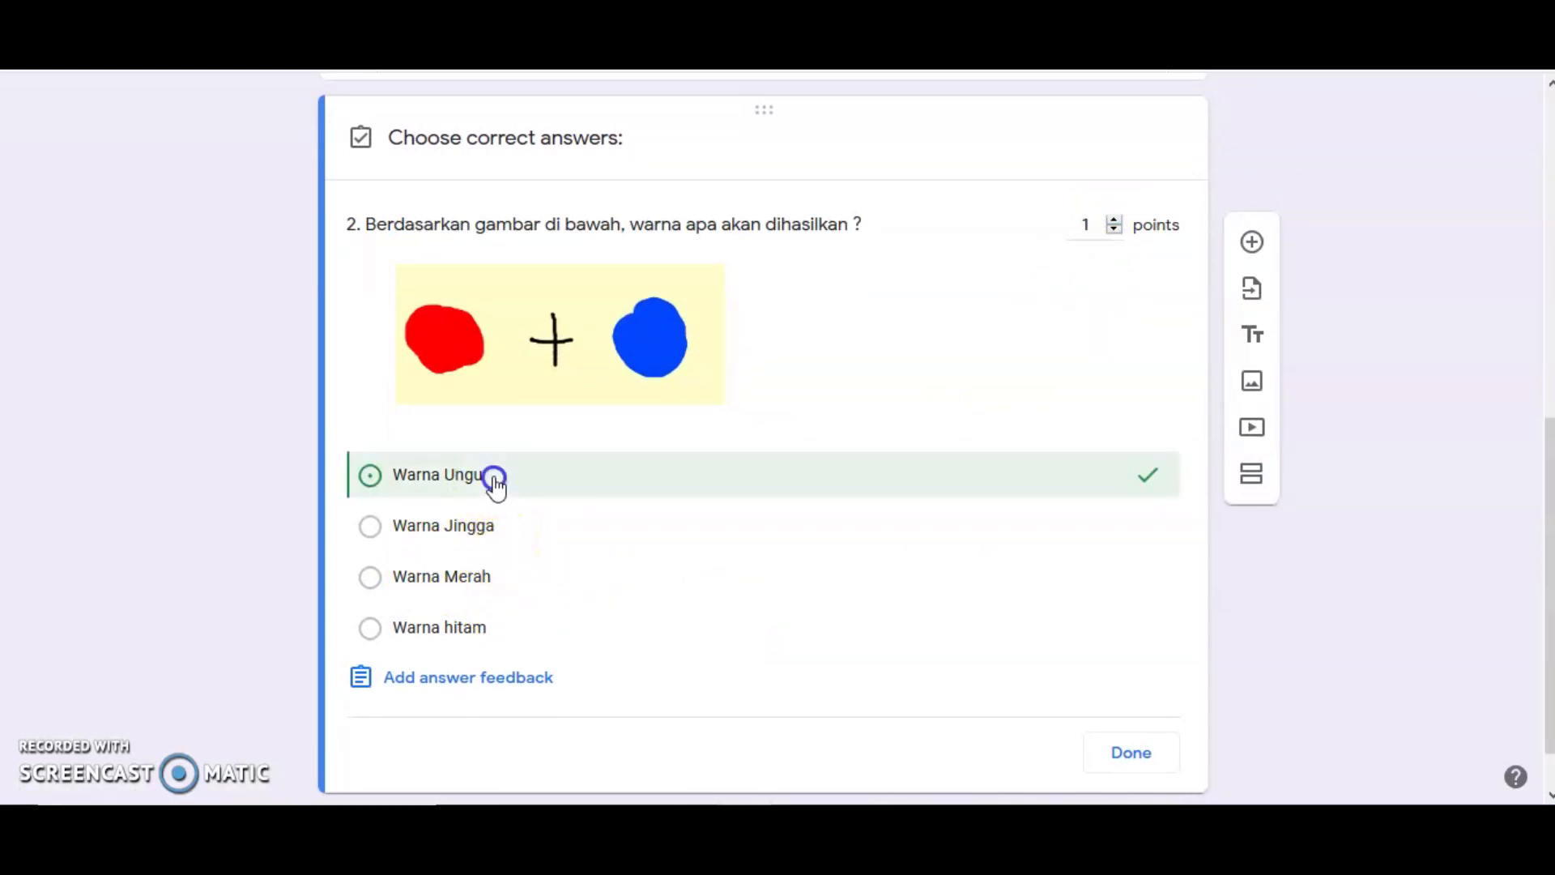
pyautogui.click(1123, 753)
pyautogui.scroll(-2, 1169, 712)
pyautogui.click(1120, 710)
# Review the quiz form's email sending options and close them without sending.
pyautogui.scroll(9, 1250, 684)
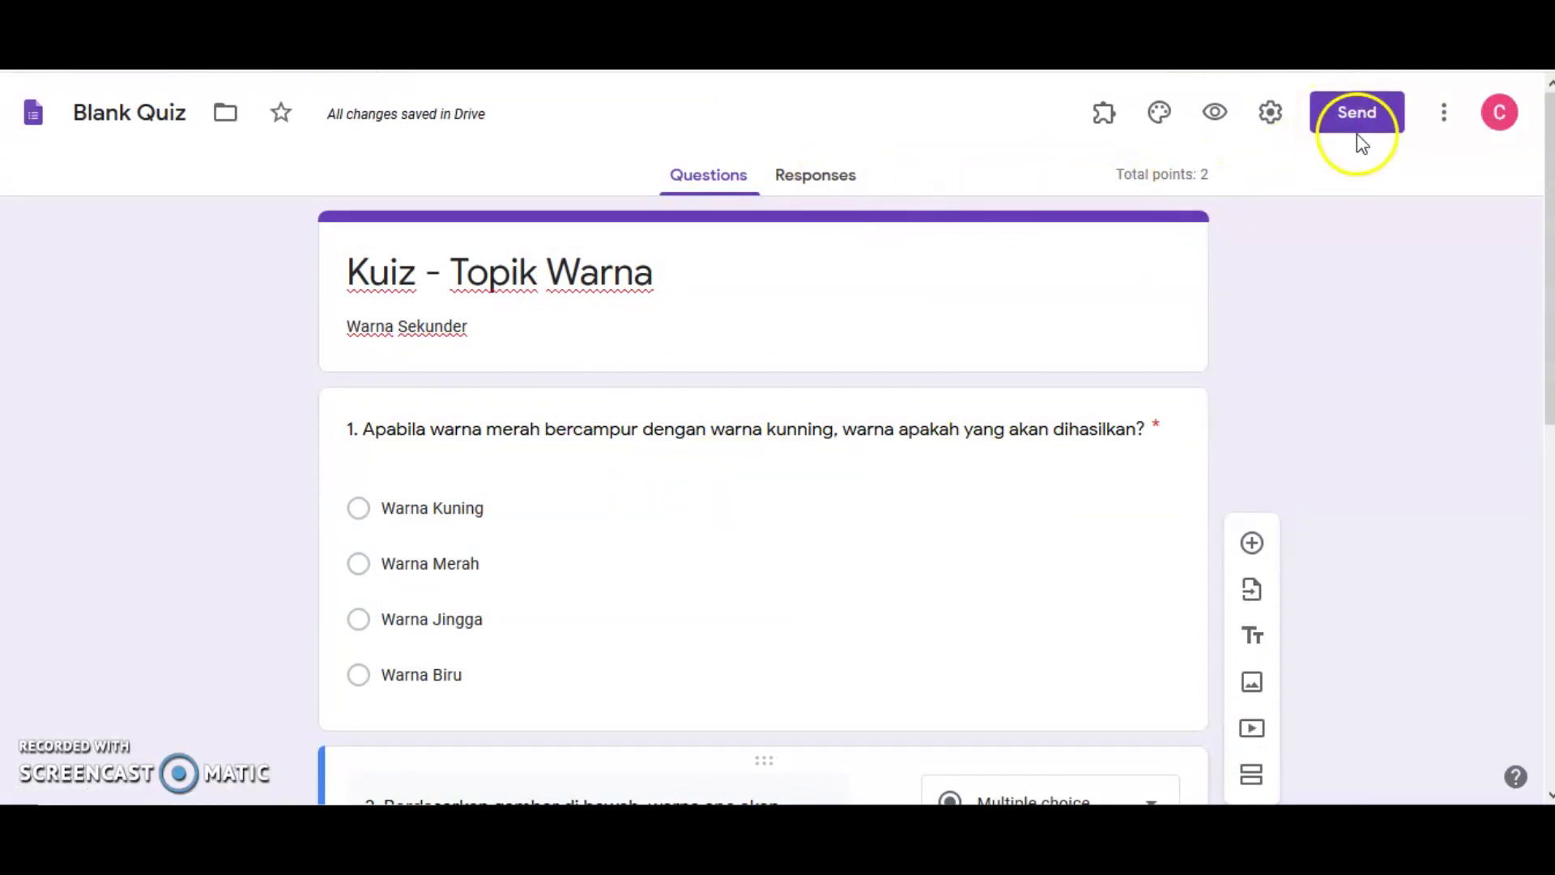
pyautogui.click(1364, 122)
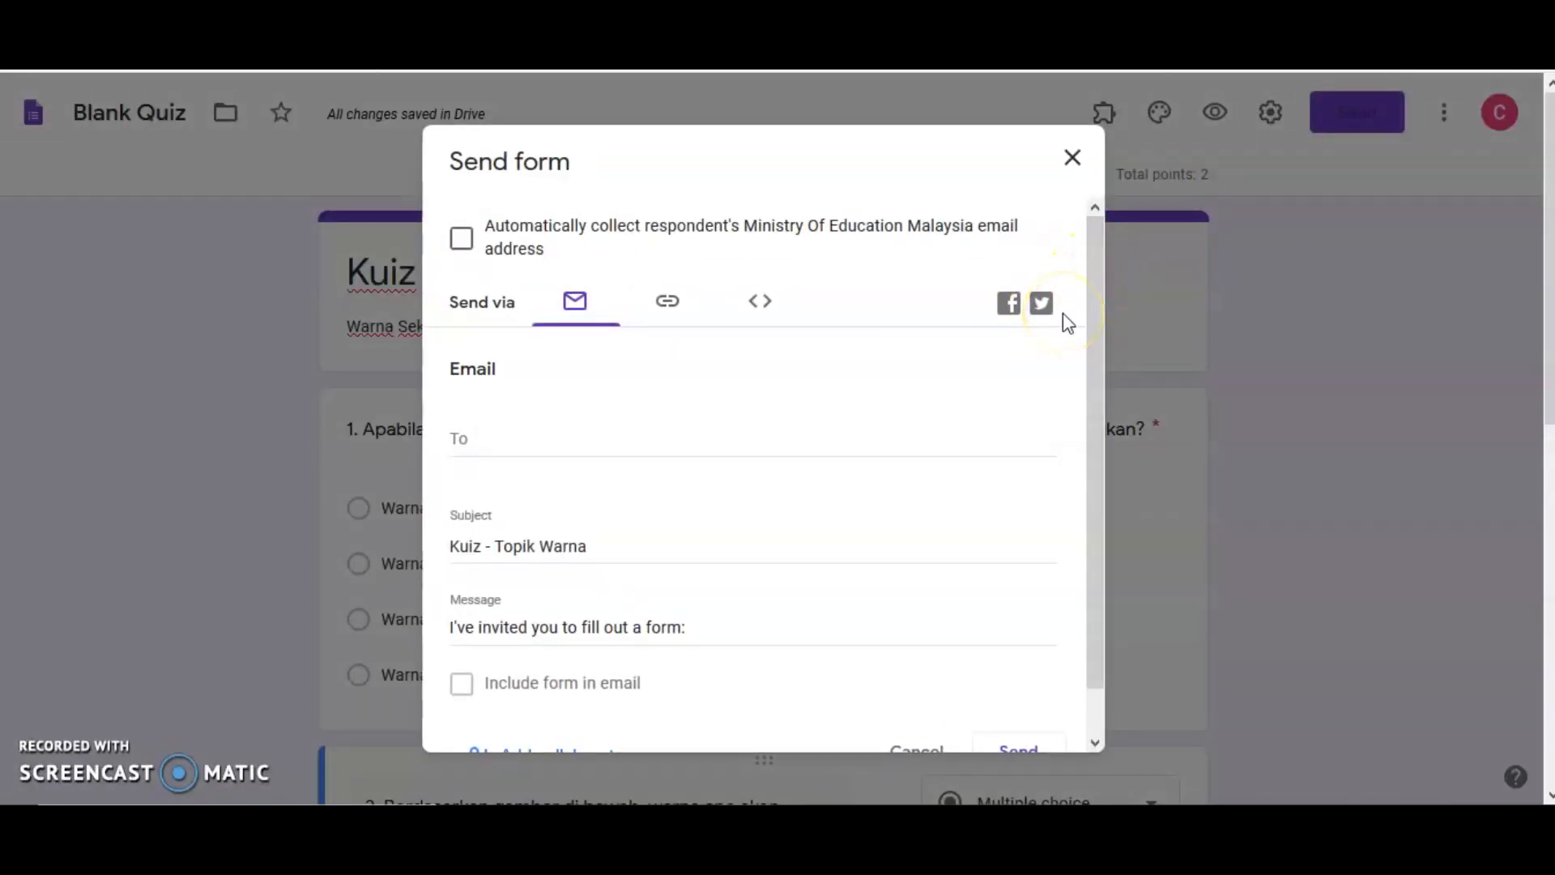
pyautogui.scroll(-1, 972, 348)
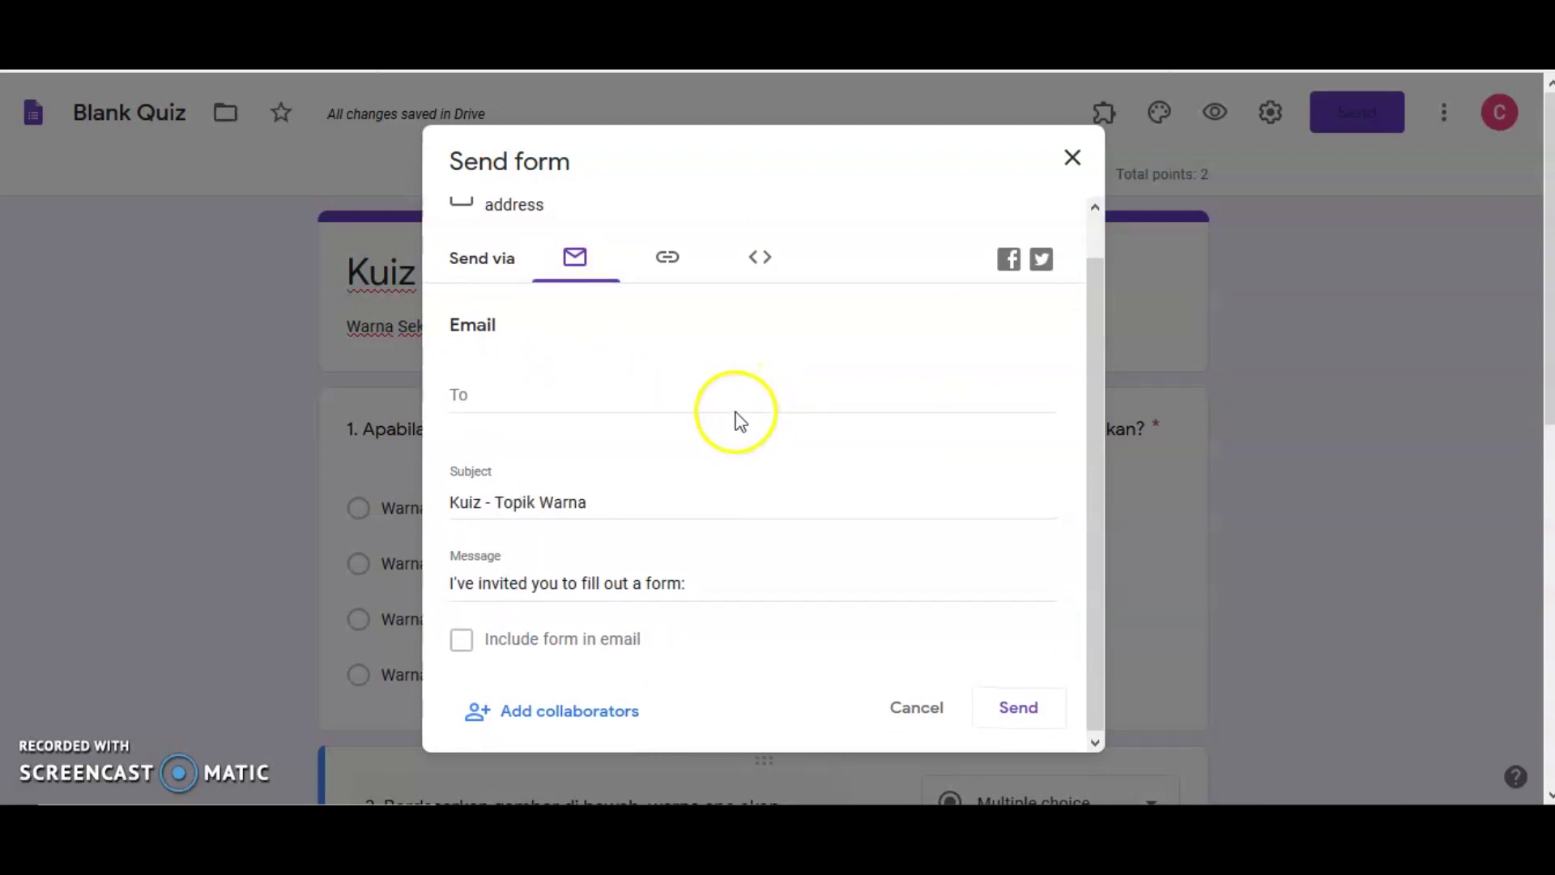
pyautogui.scroll(1, 740, 422)
pyautogui.click(591, 446)
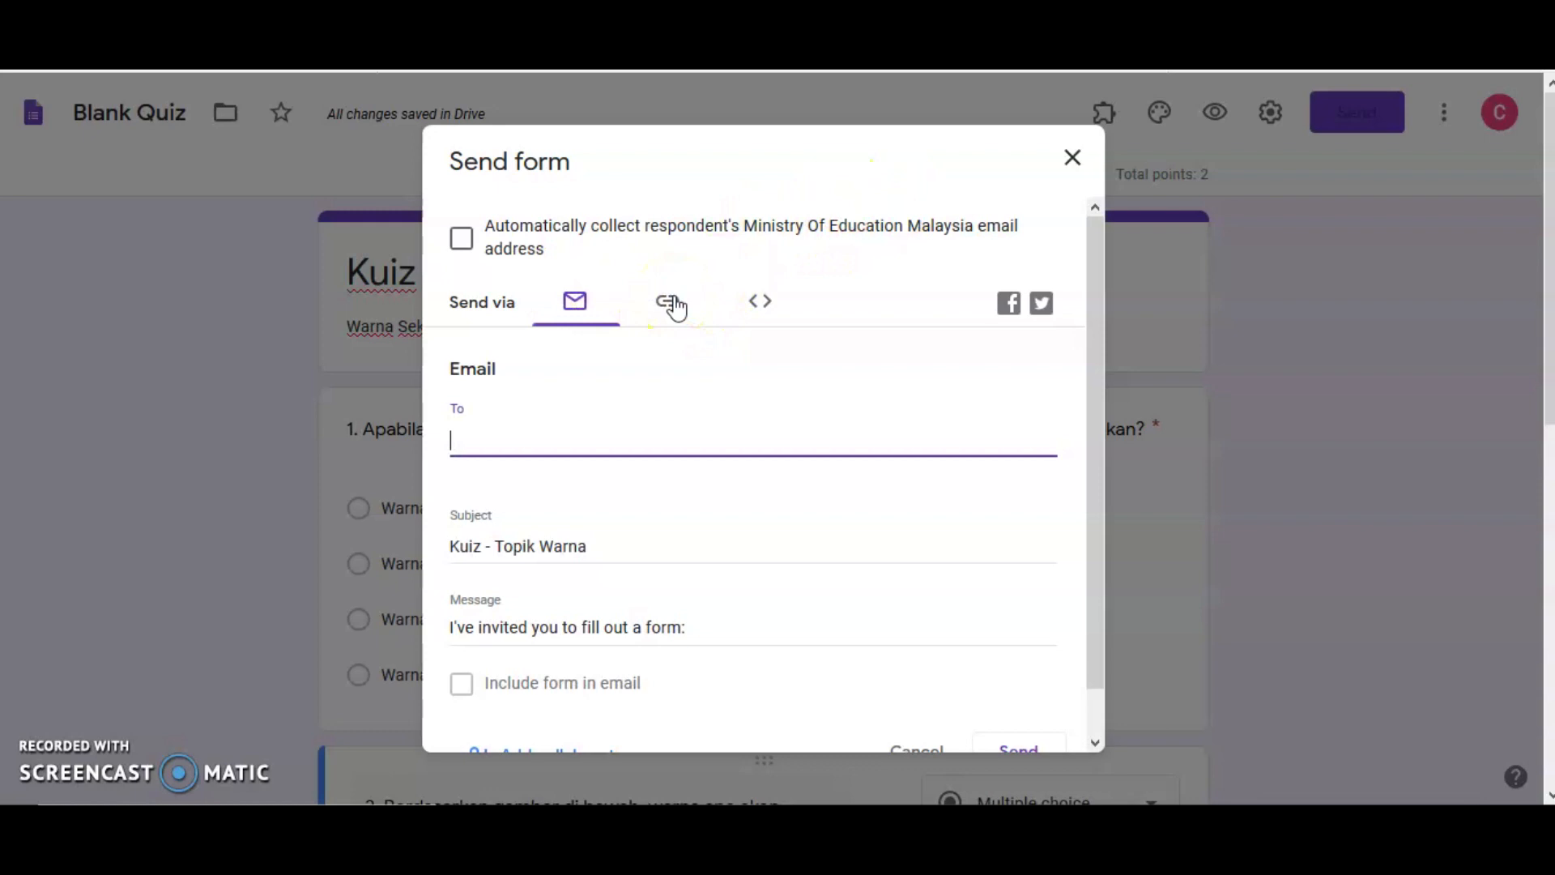
pyautogui.scroll(-1, 813, 350)
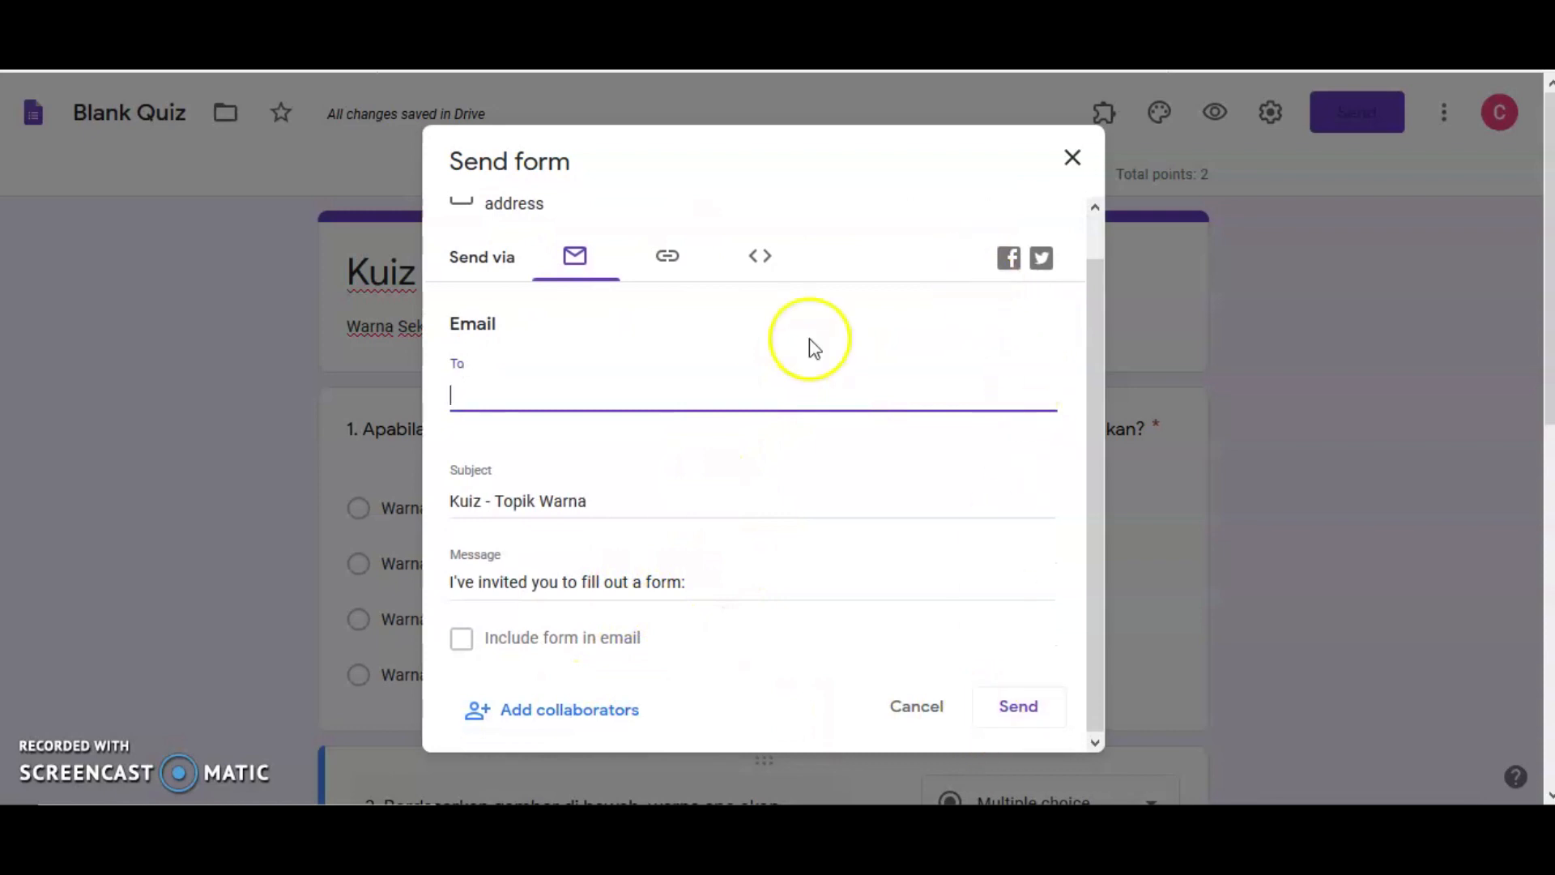
pyautogui.click(1070, 162)
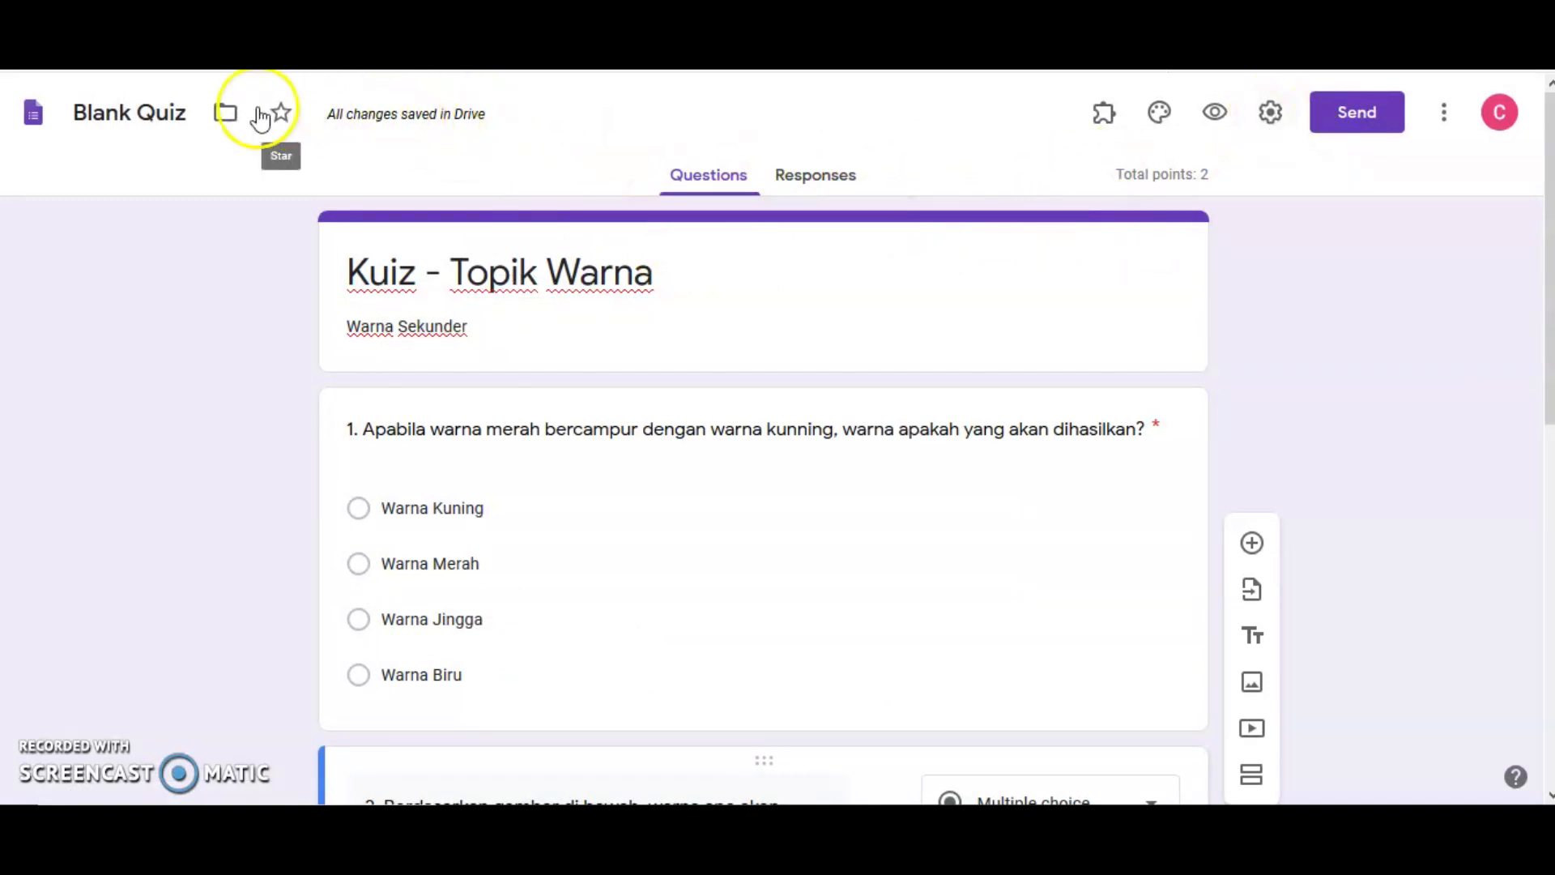
# Return to the Classroom assignment and set its title to "Kuiz".
pyautogui.click(688, 71)
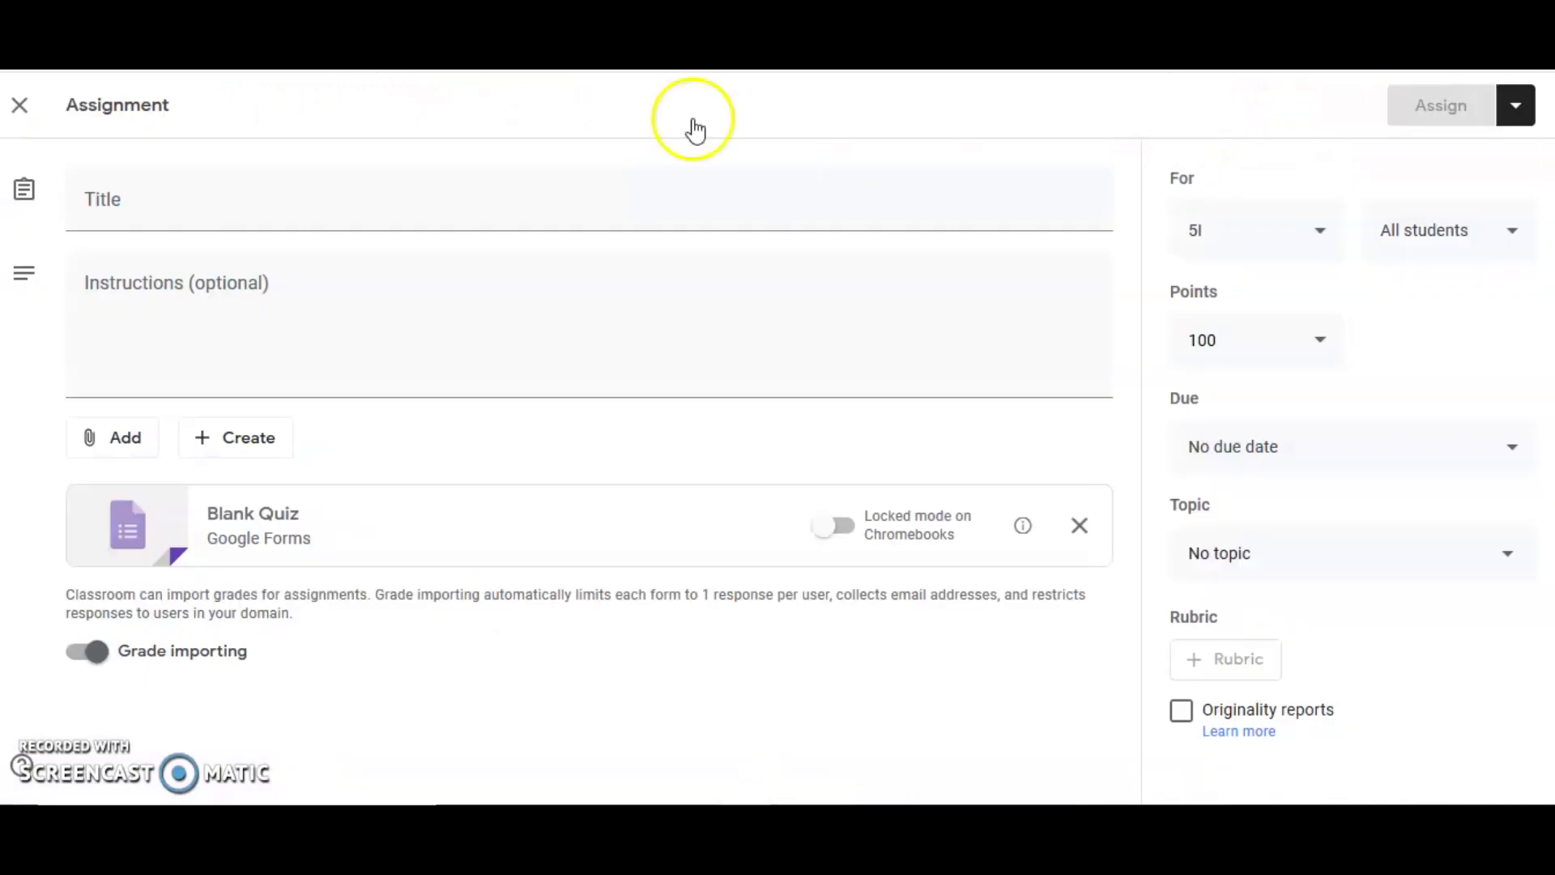
pyautogui.click(118, 204)
pyautogui.write('Kuiz')
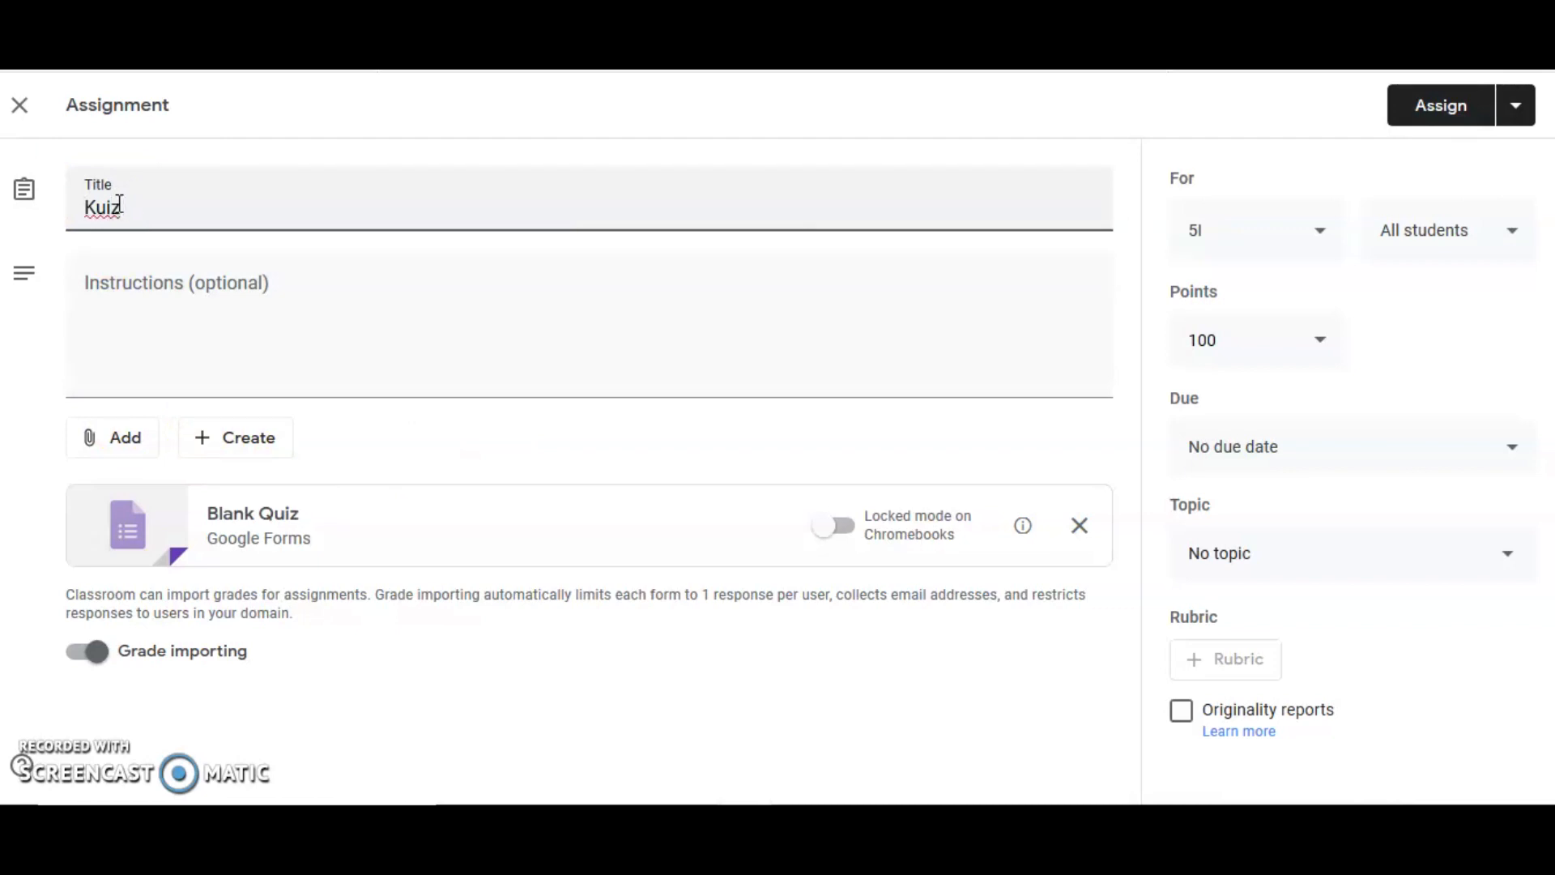
# Enter "Sila Pilih Jawapan yang sesuai" as the assignment's instructions.
pyautogui.click(146, 280)
pyautogui.write('Sila')
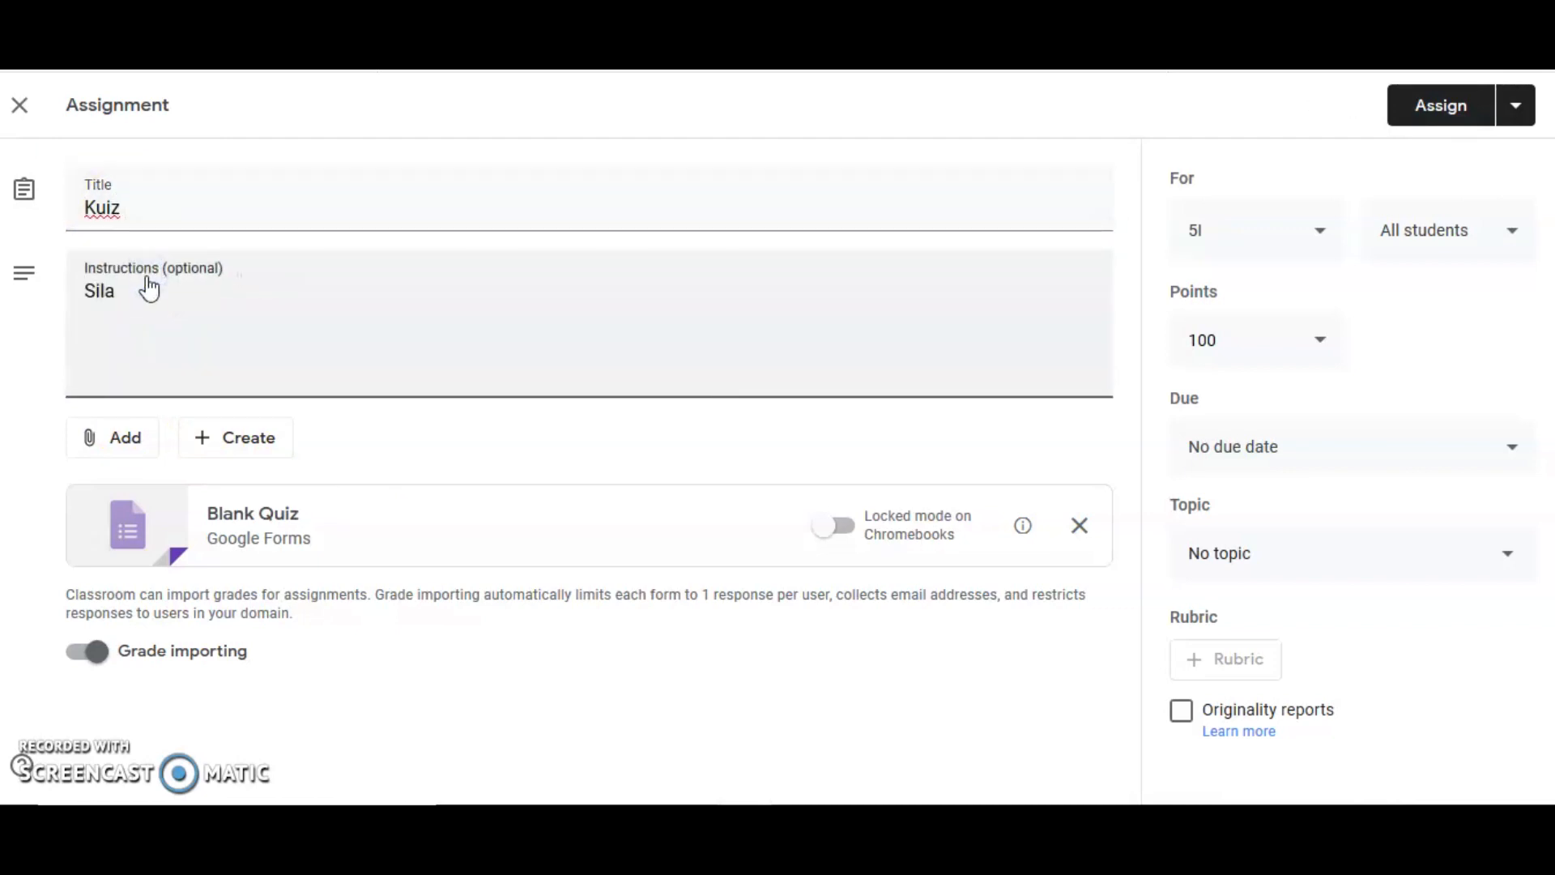
pyautogui.write(' Ja')
pyautogui.press('BackSpace')
pyautogui.press('BackSpace')
pyautogui.press('BackSpace')
pyautogui.write('P')
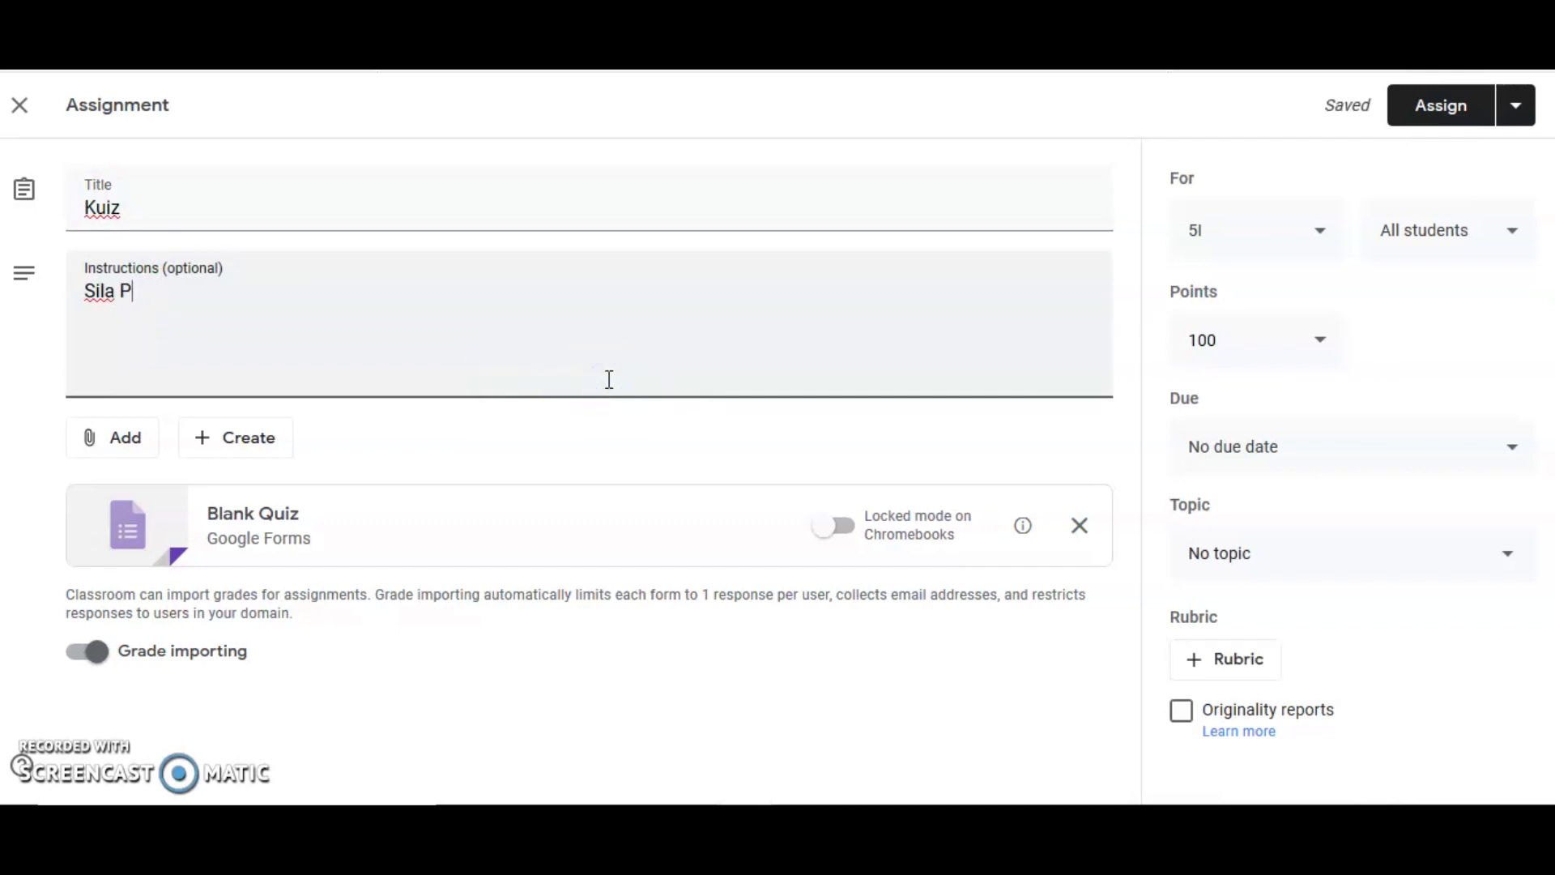
pyautogui.write('ilih Jawapan yang sesuai')
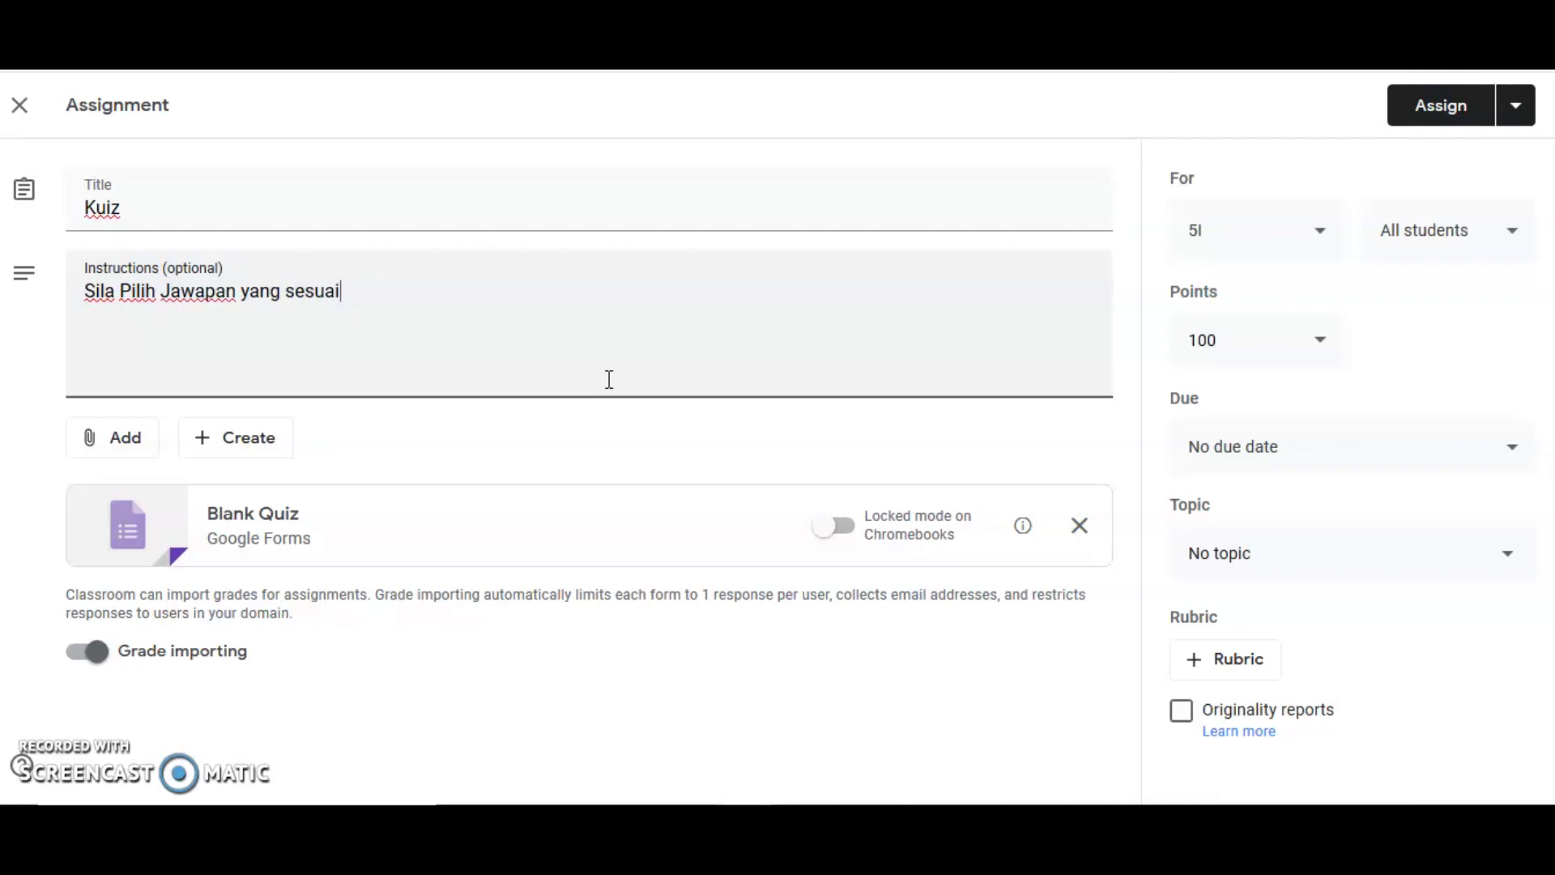
# Attach the Blank Quiz form from Google Drive and post the assignment to class 5I.
pyautogui.click(147, 447)
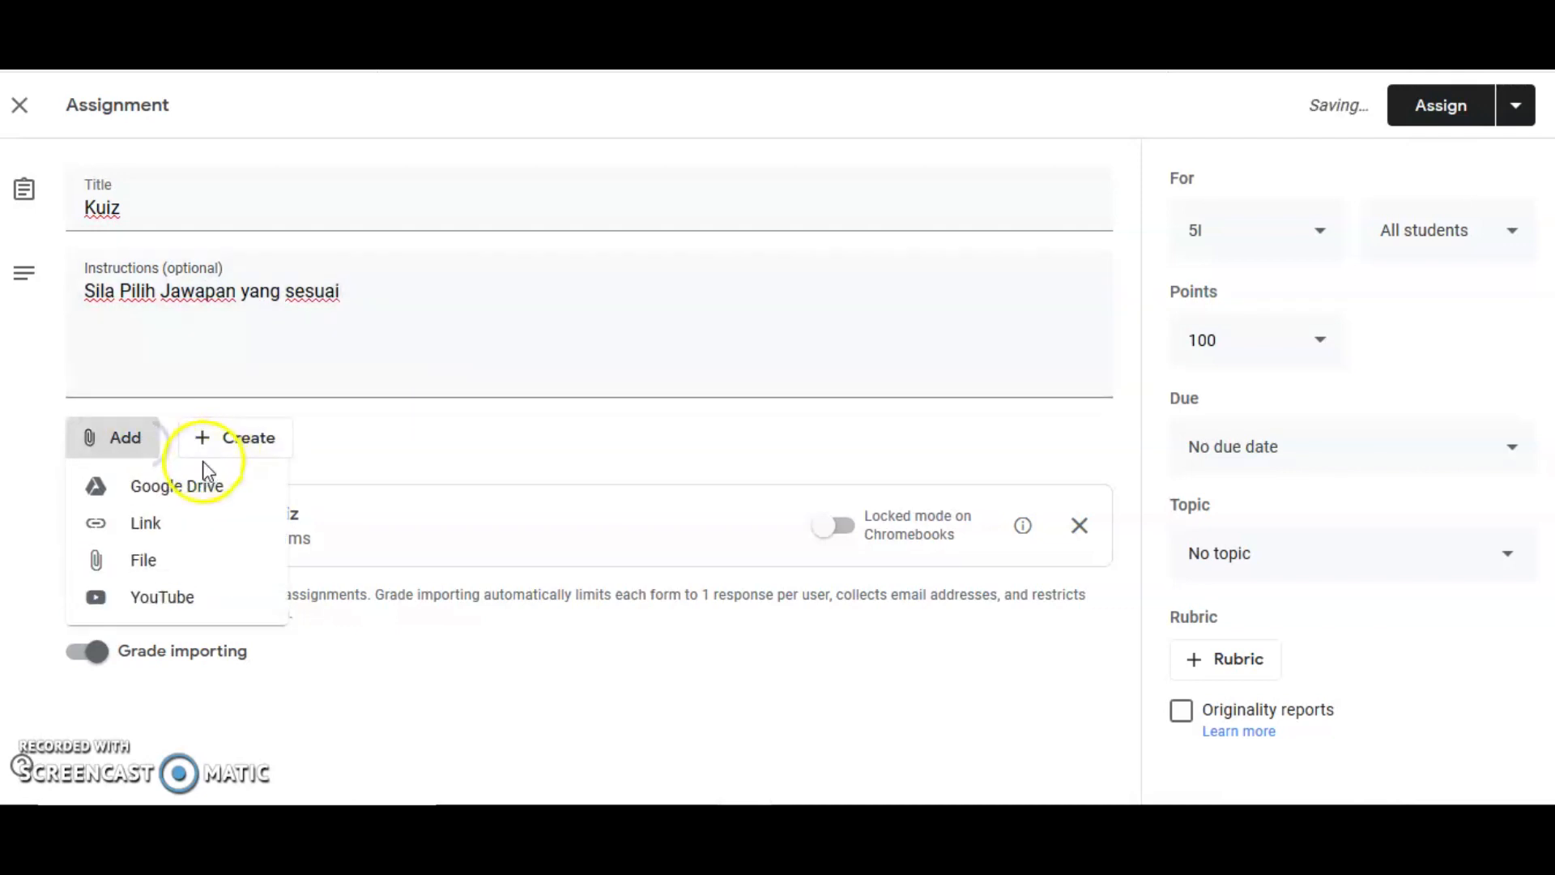
pyautogui.click(187, 497)
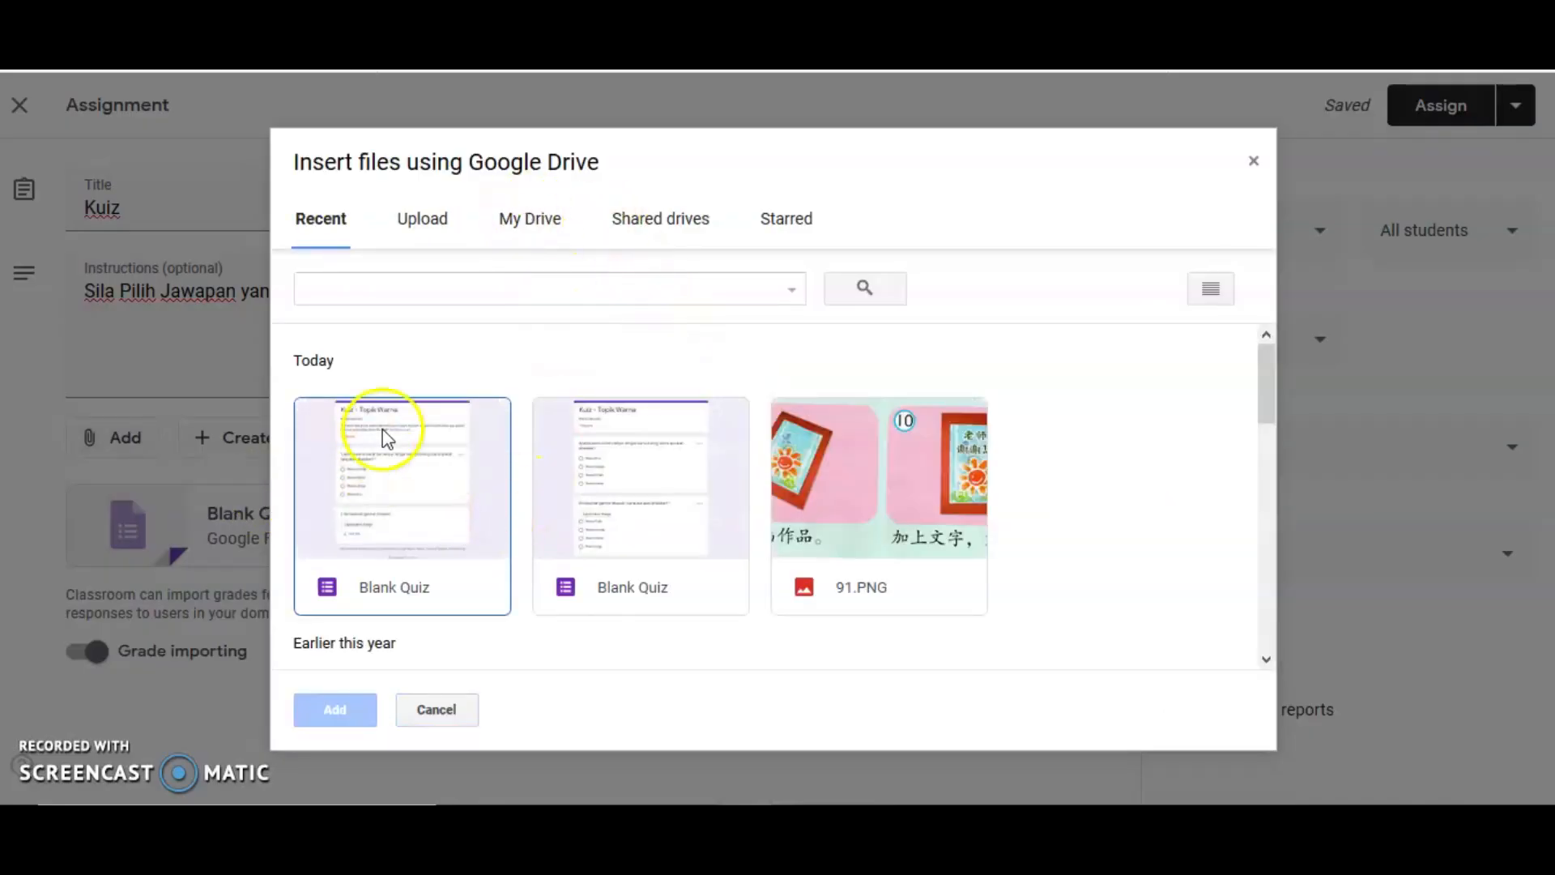
pyautogui.doubleClick(494, 502)
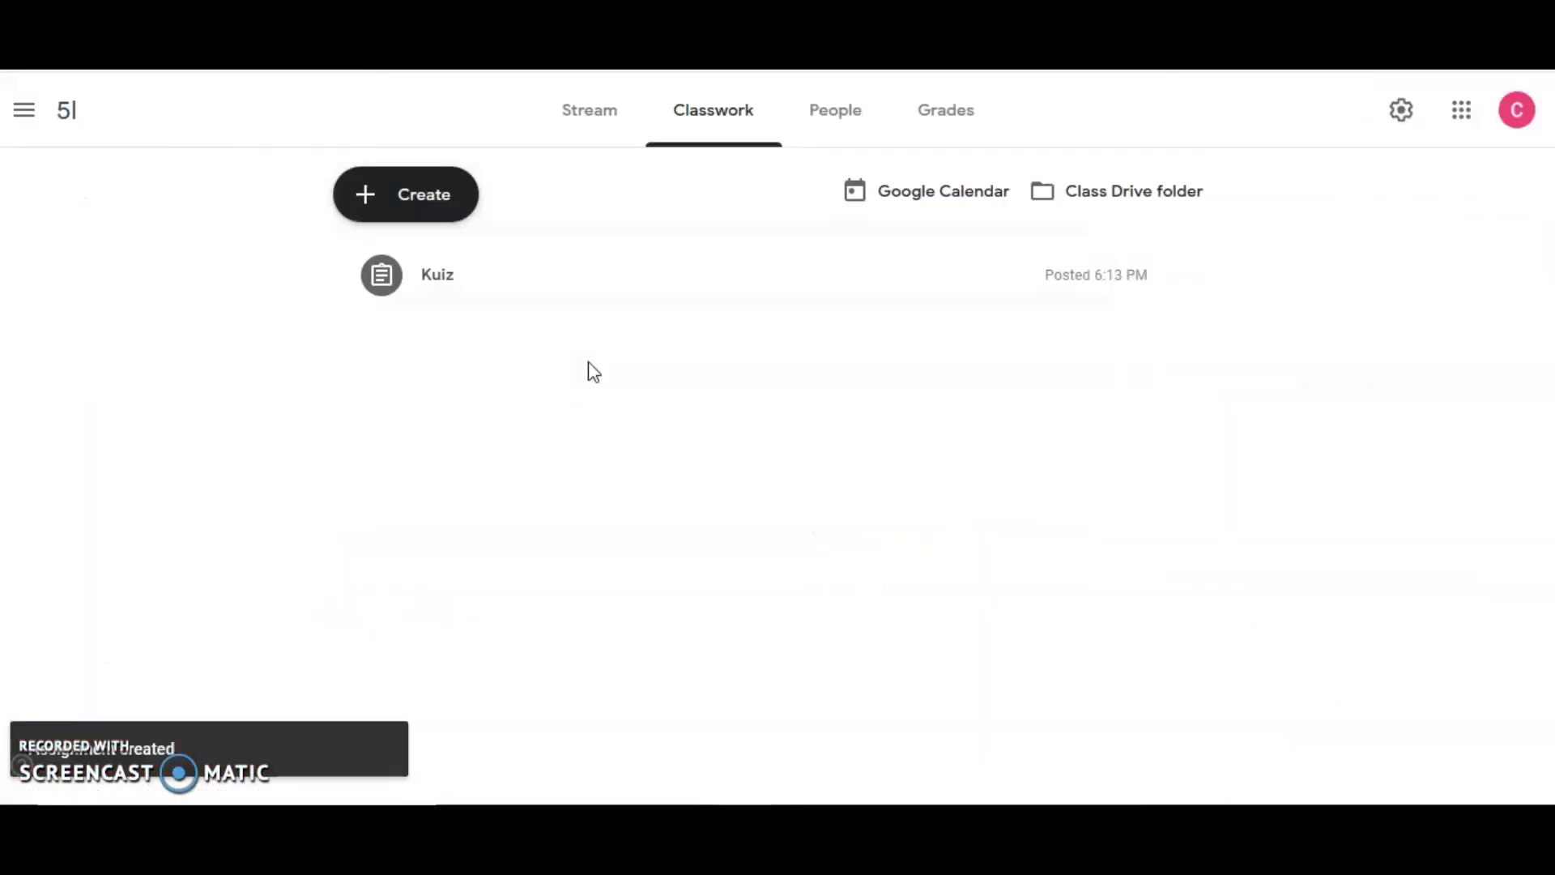
# Look over the 5I class's People page and display its class code enlarged from the class stream.
pyautogui.click(588, 113)
pyautogui.click(804, 122)
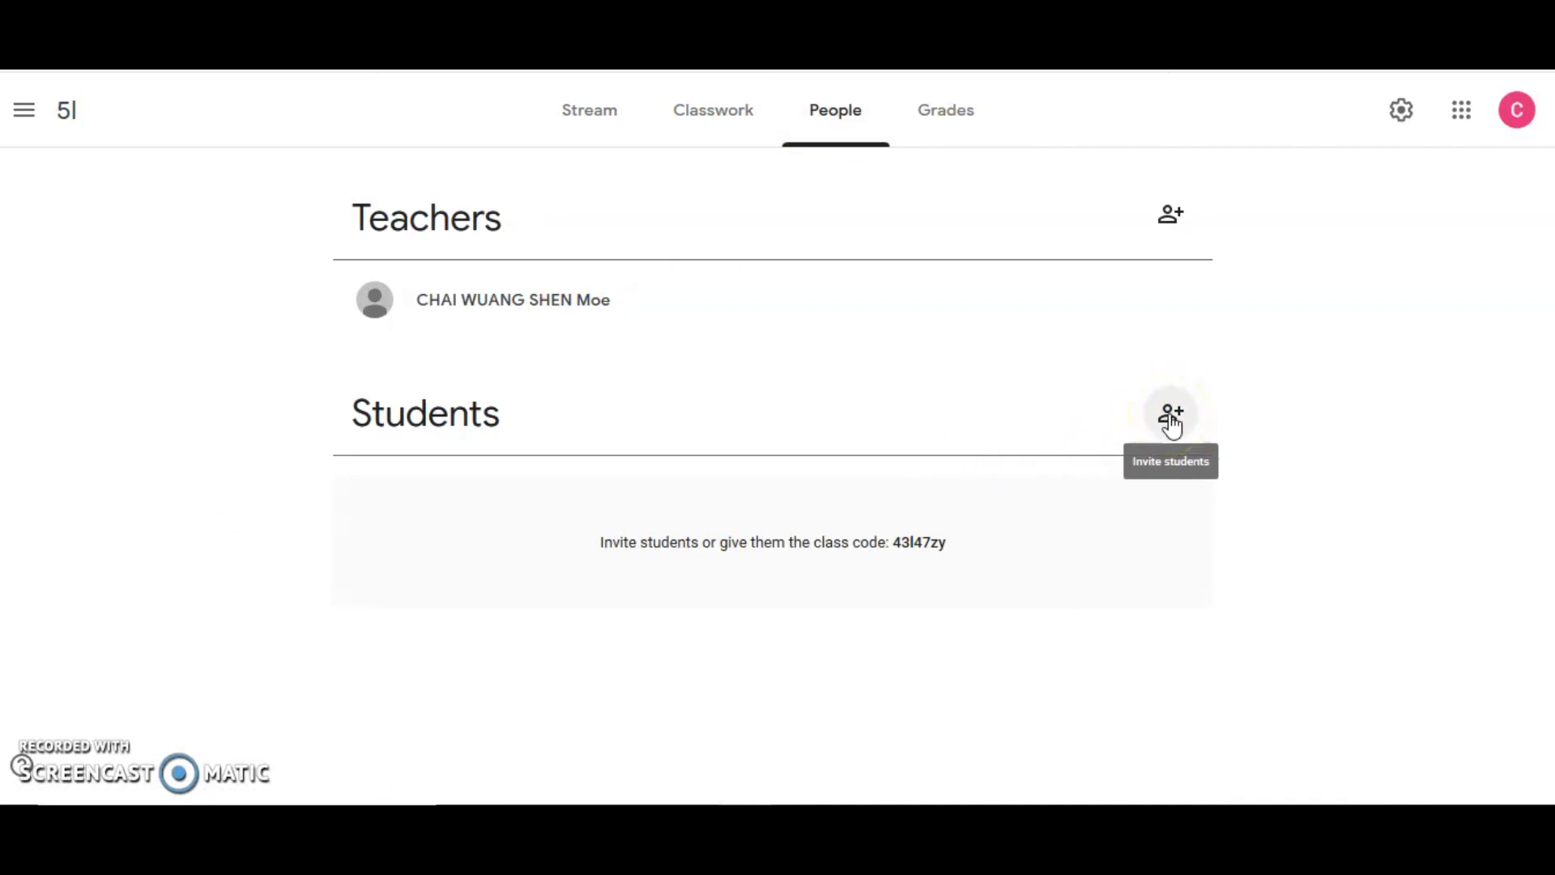
pyautogui.click(922, 542)
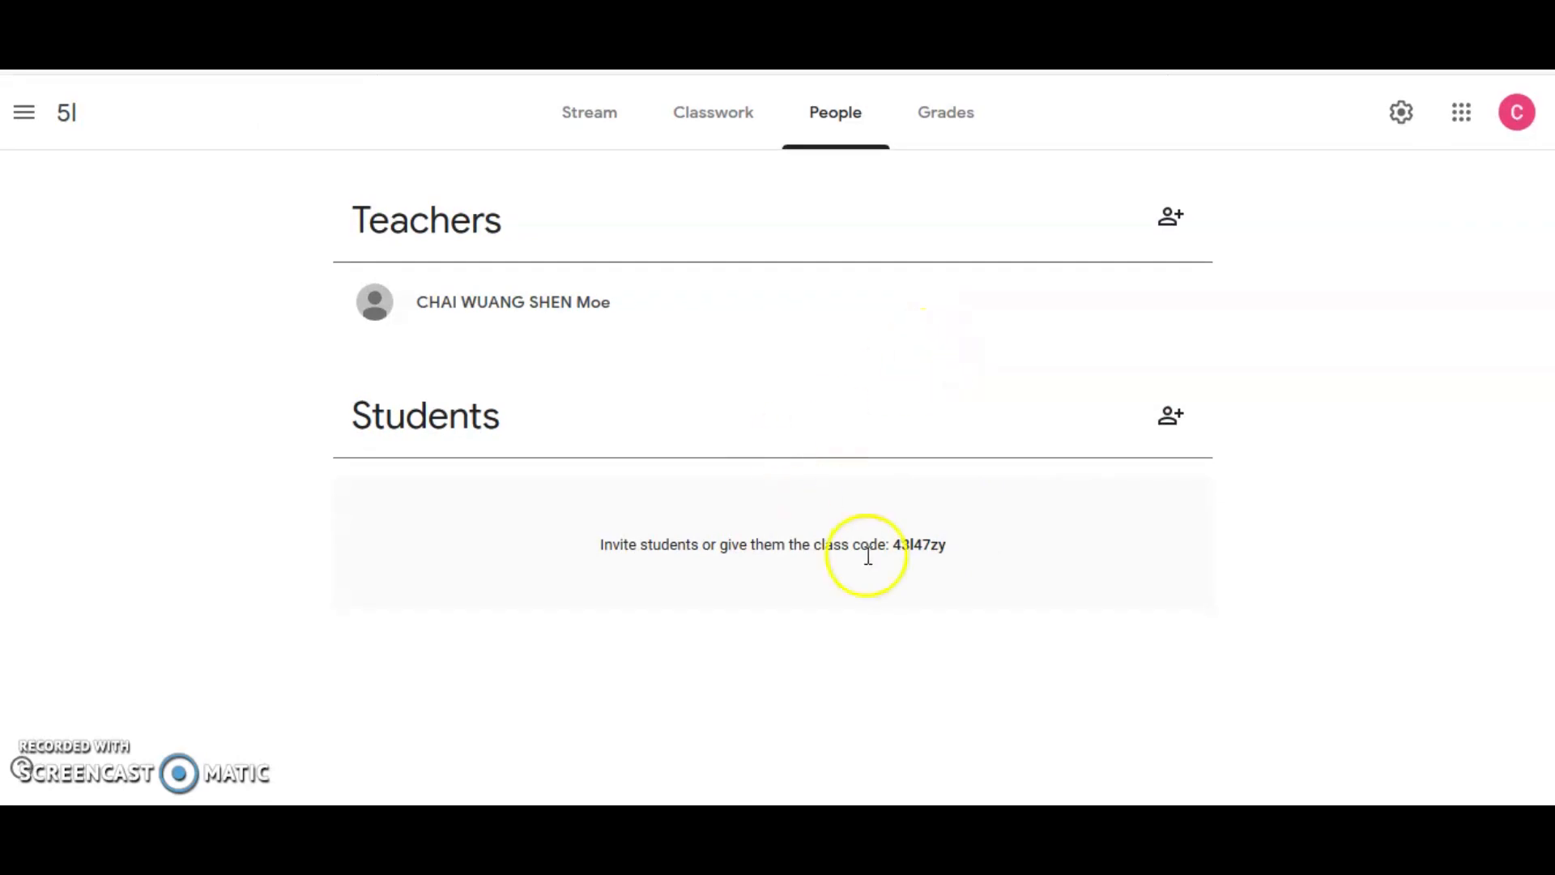
pyautogui.click(609, 120)
pyautogui.click(384, 281)
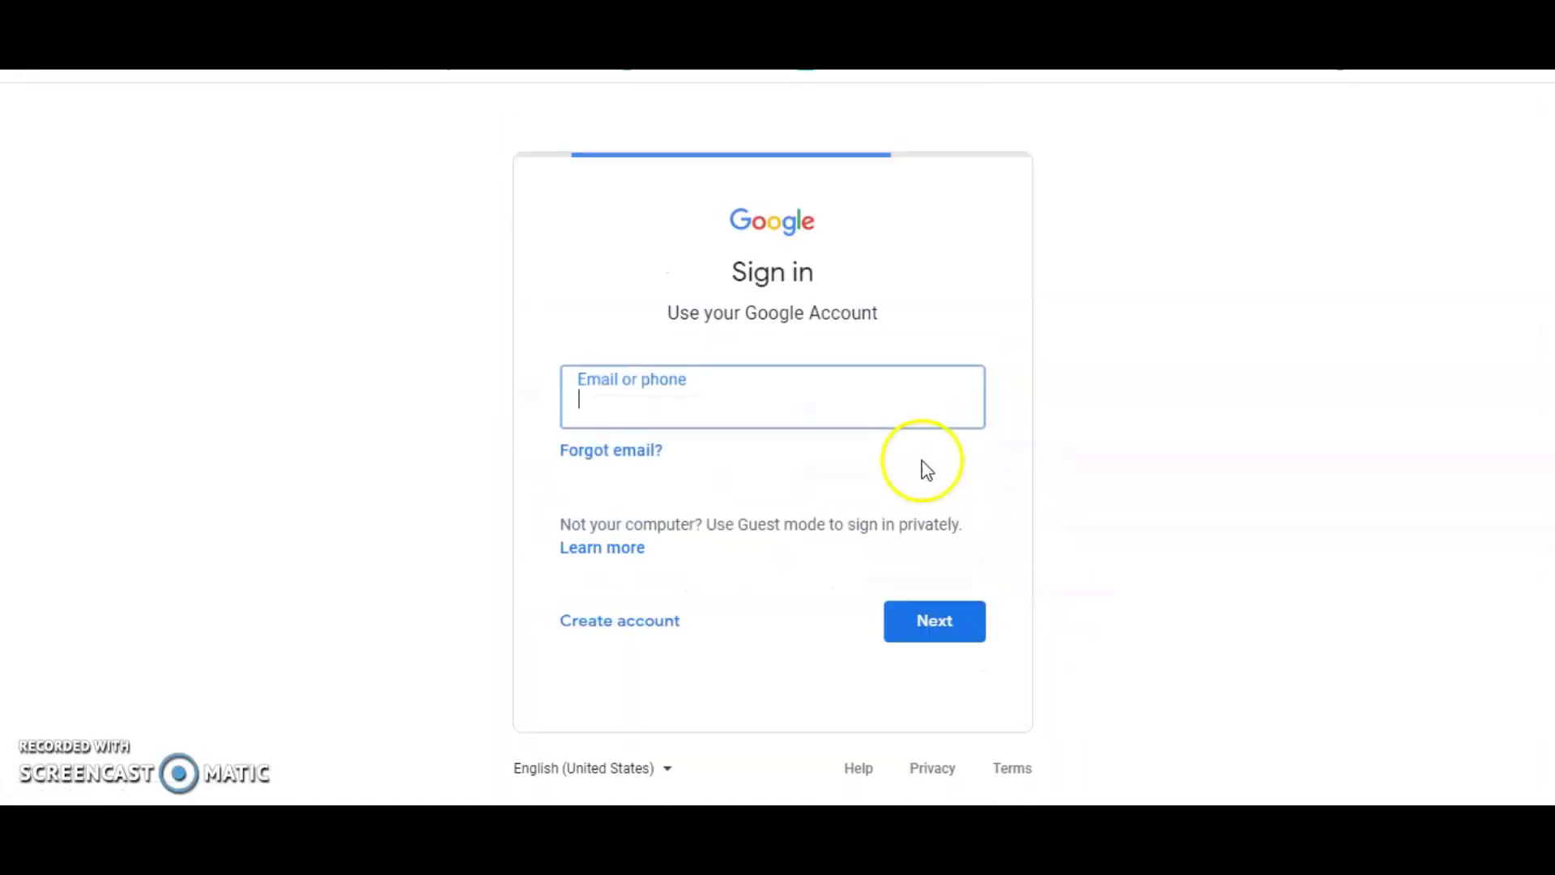
# Sign in to Google Classroom with the student account's e-mail.
pyautogui.hotkey('ctrl', 'v')
pyautogui.click(923, 618)
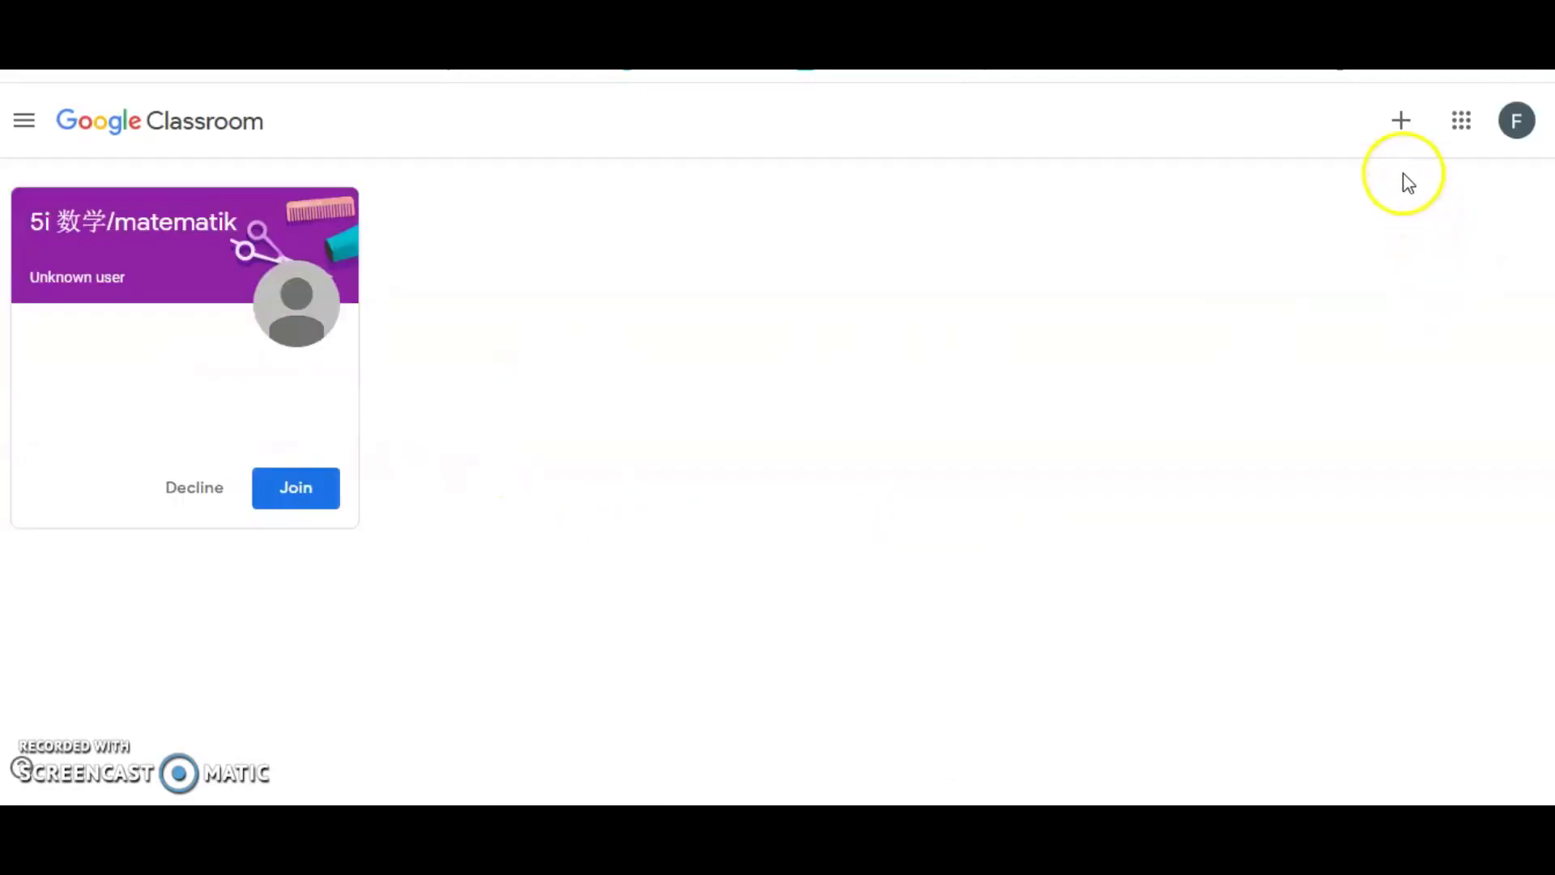
# Copy the class code from the teacher's 5I class and use it to join the class from the student account.
pyautogui.click(1403, 122)
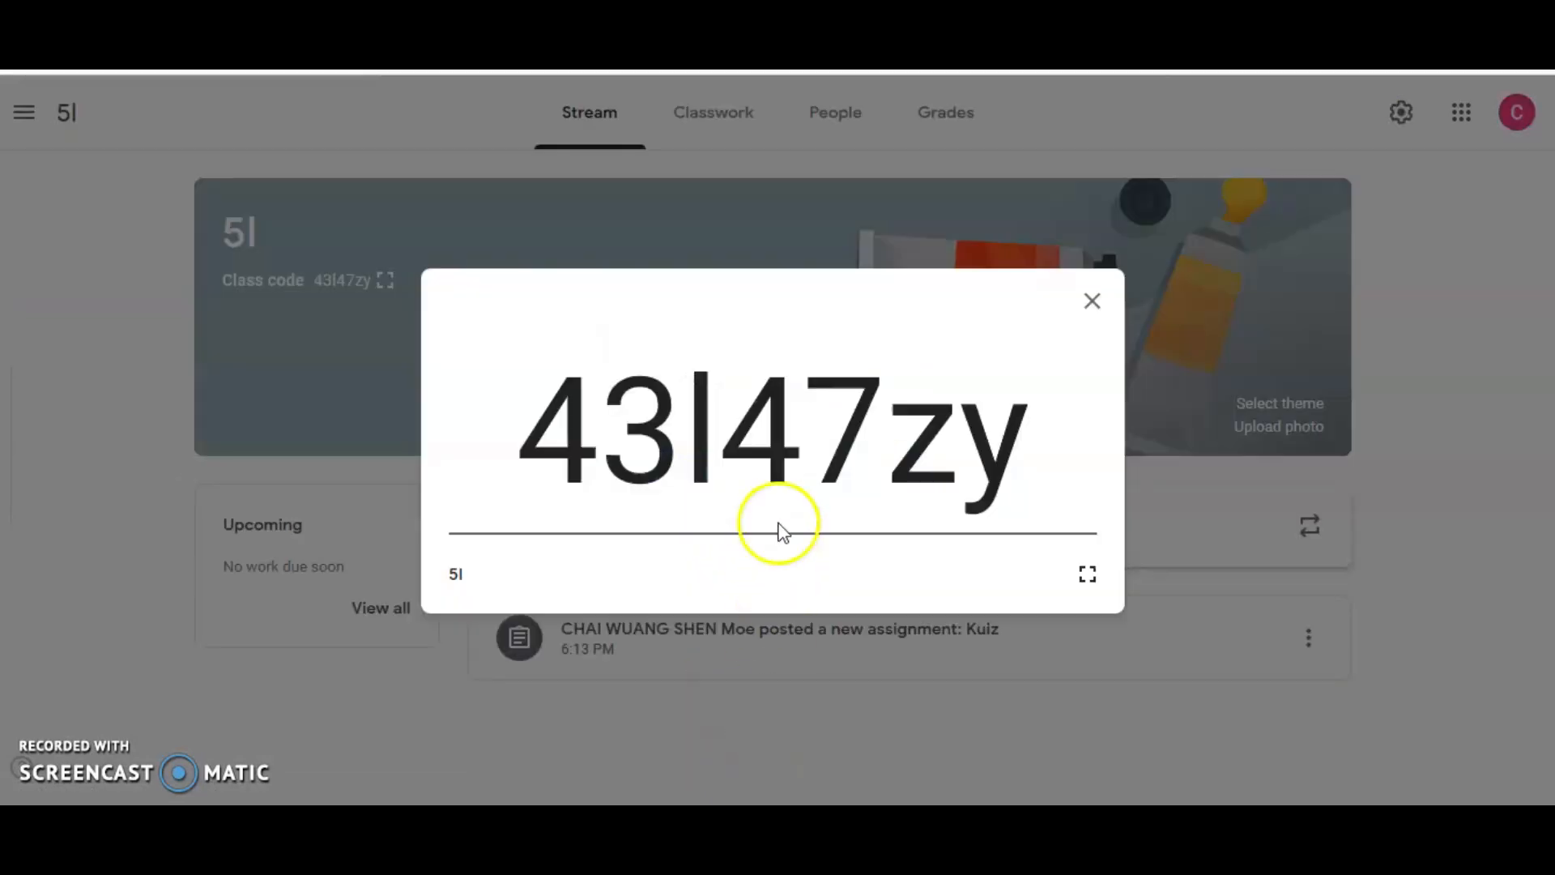
pyautogui.doubleClick(771, 441)
pyautogui.hotkey('ctrl', 'c')
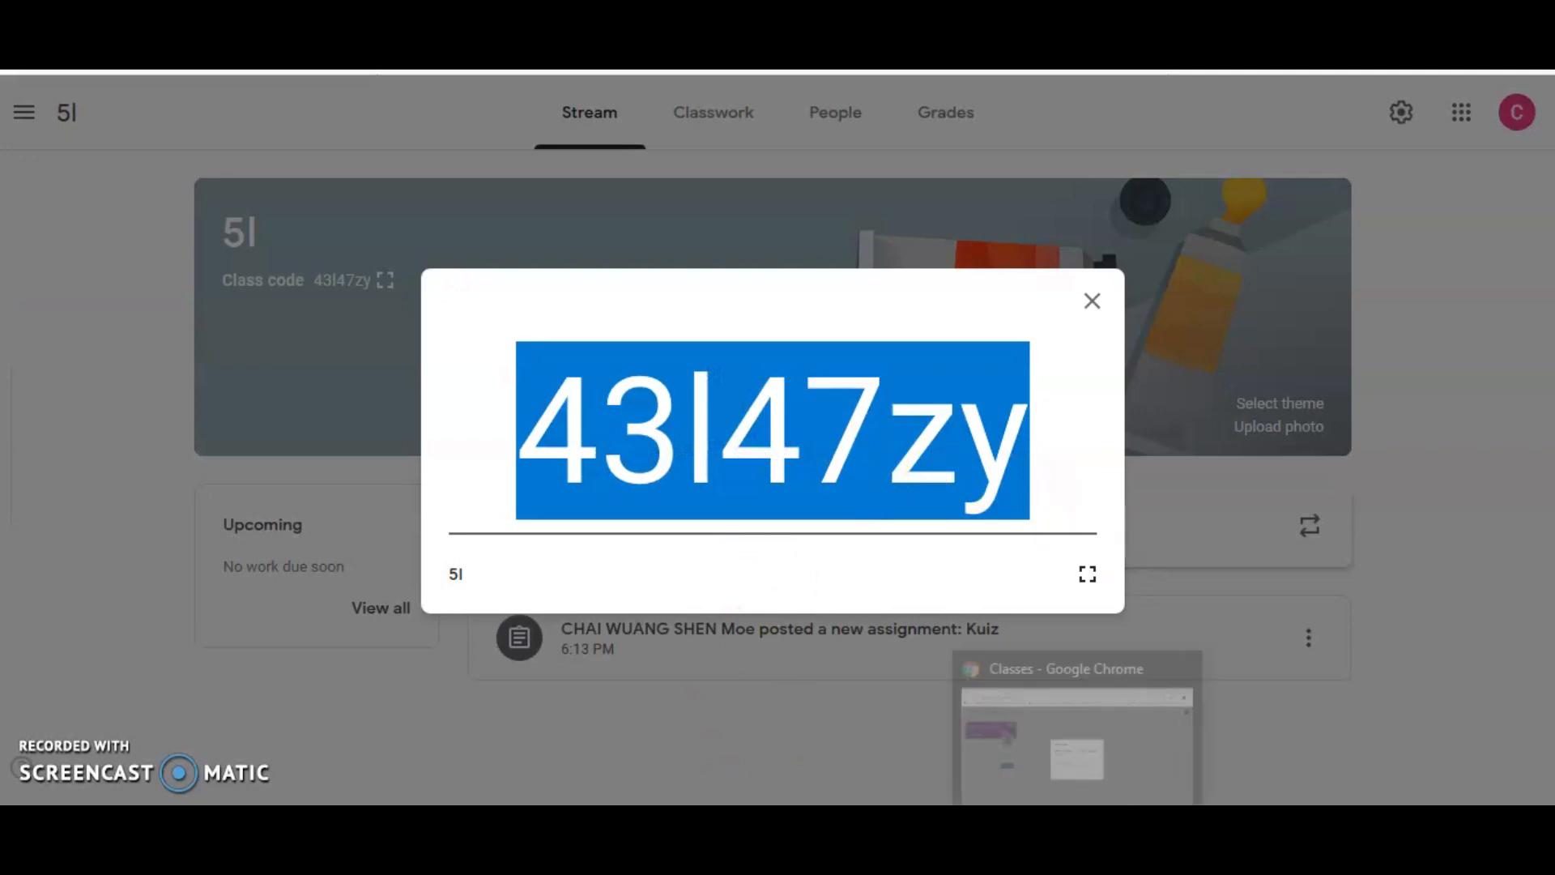
pyautogui.click(1078, 733)
pyautogui.hotkey('ctrl', 'v')
pyautogui.click(918, 553)
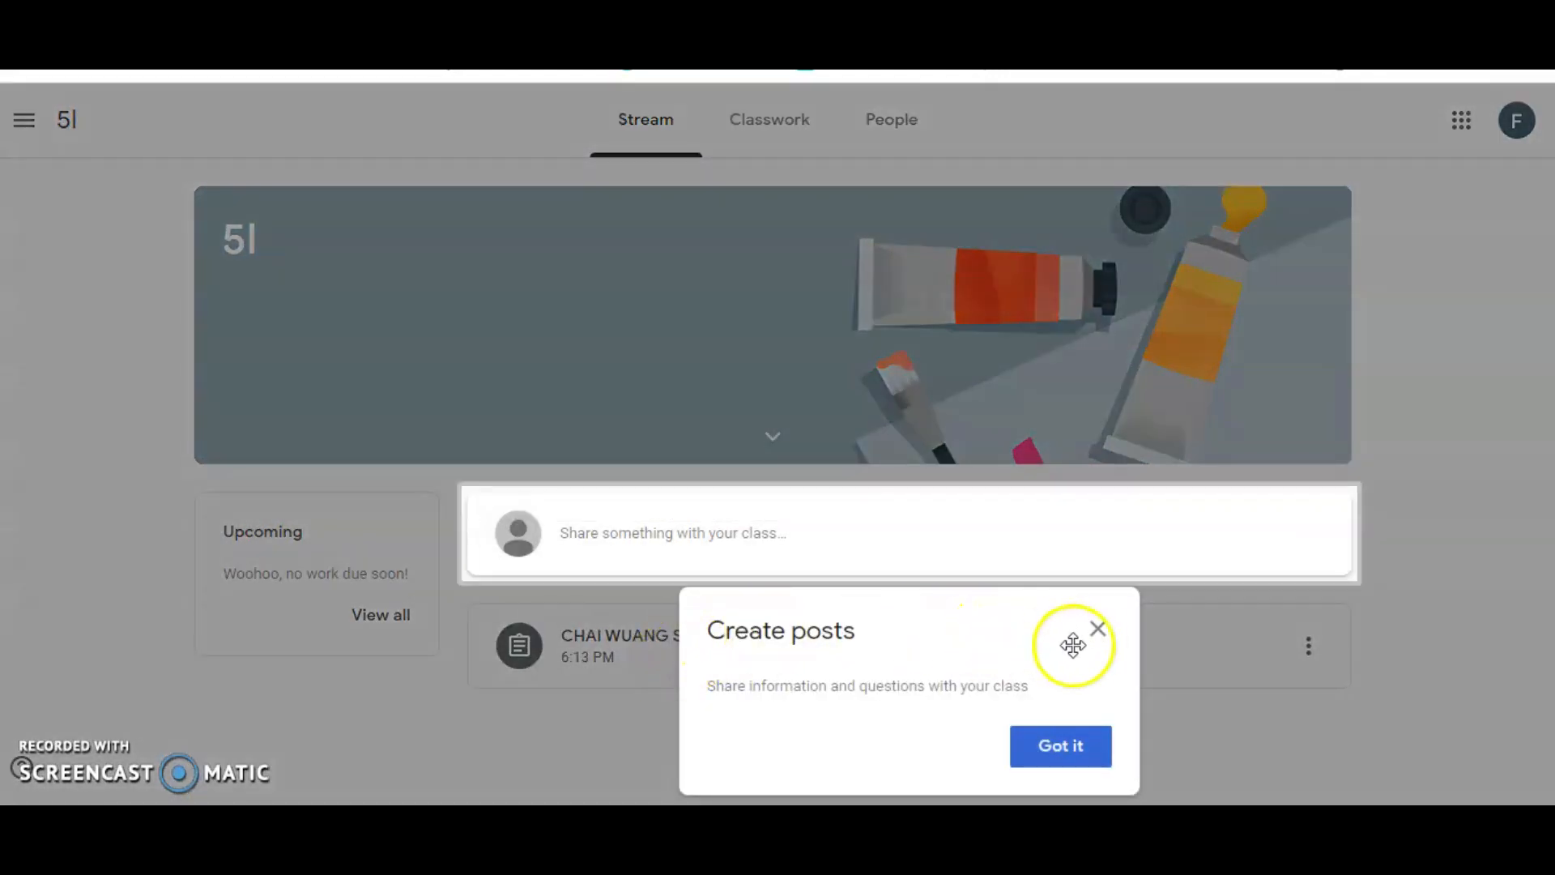
# Dismiss the post-creation tip and open the Kuiz assignment's attached Kuiz - Topik Warna form.
pyautogui.click(1053, 745)
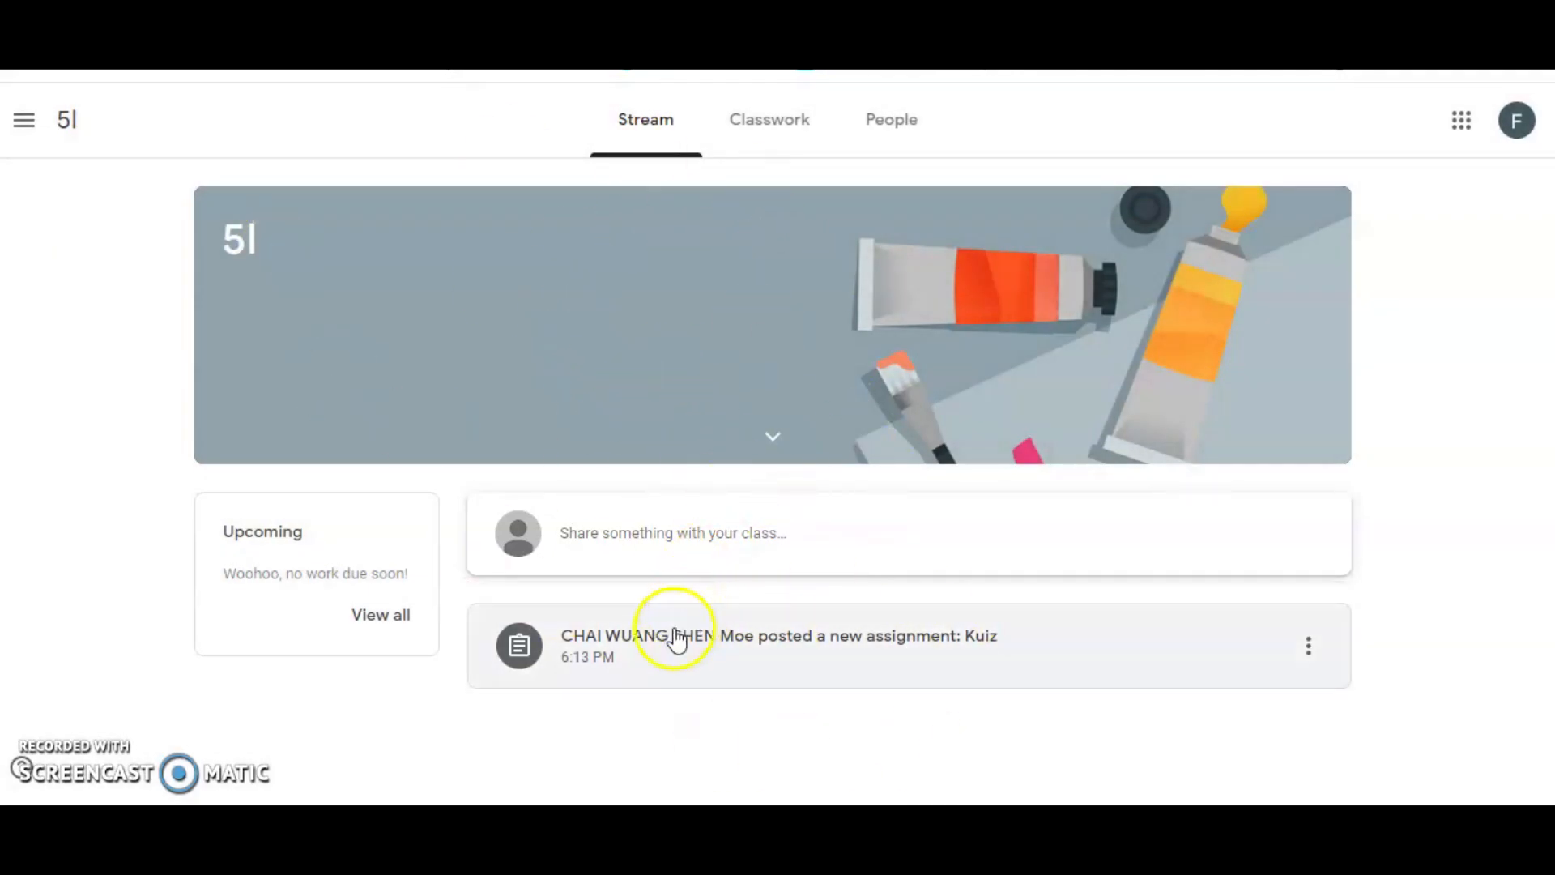
pyautogui.click(992, 647)
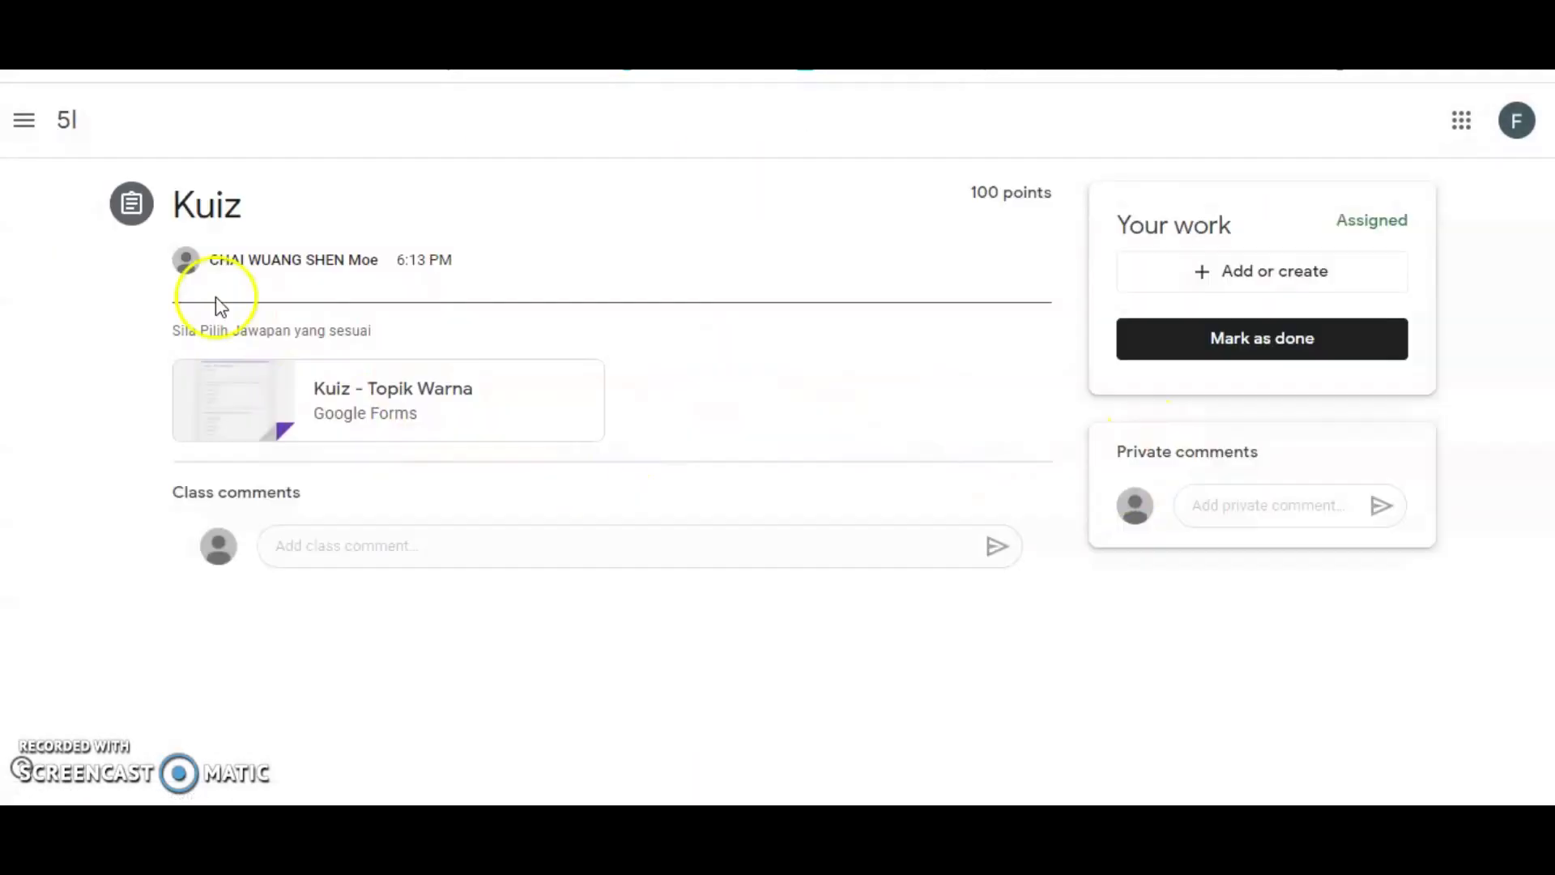
pyautogui.click(387, 426)
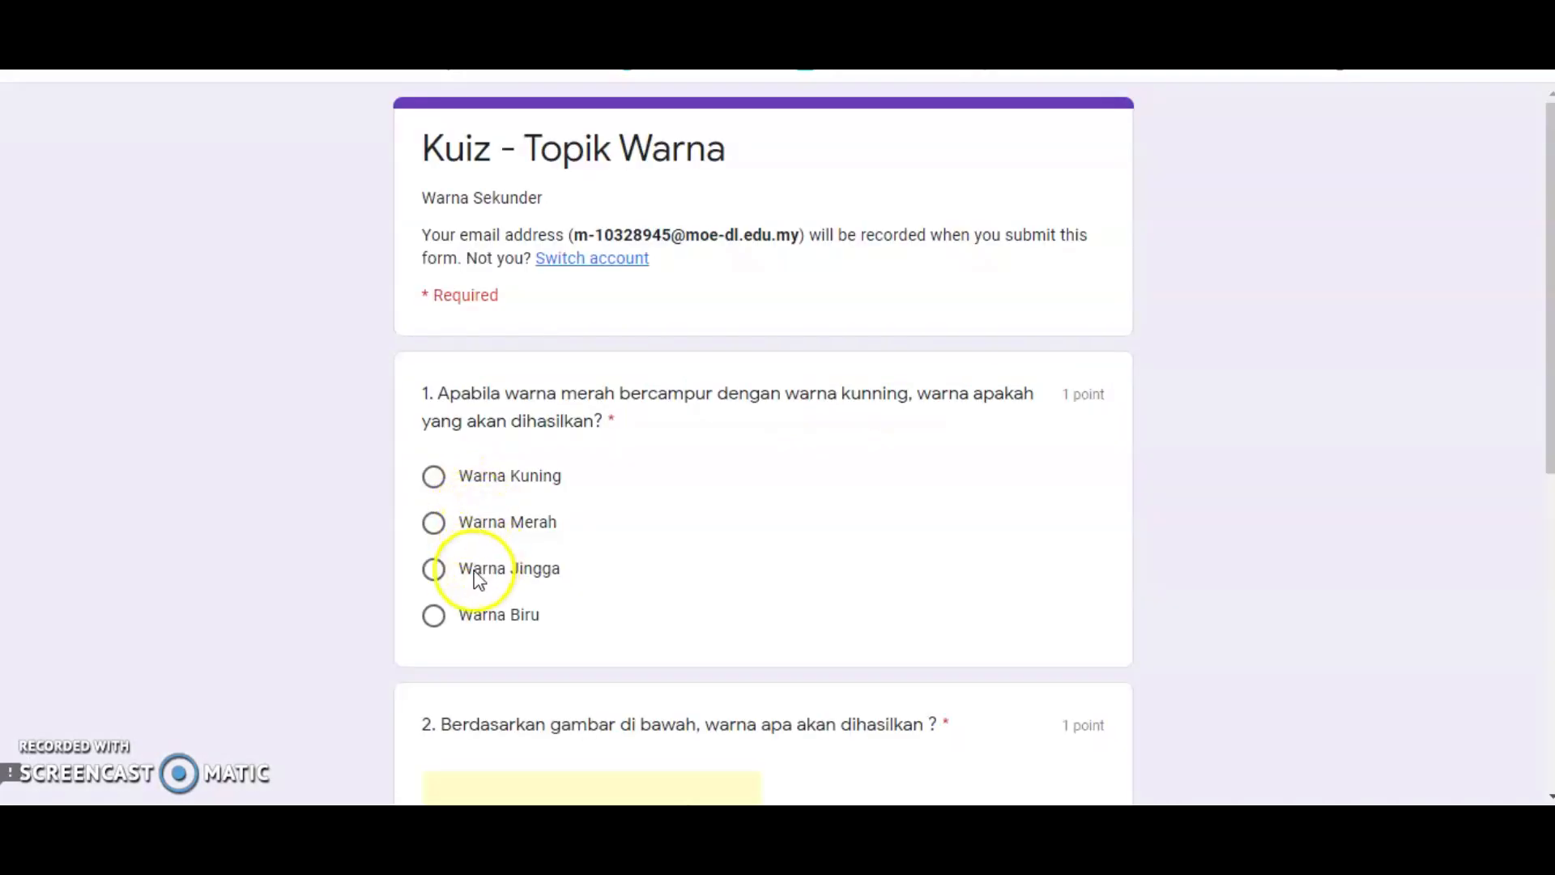
# Answer question 1 with Warna Jingga and question 2 with Warna hitam, and submit the quiz.
pyautogui.click(435, 575)
pyautogui.scroll(-5, 625, 570)
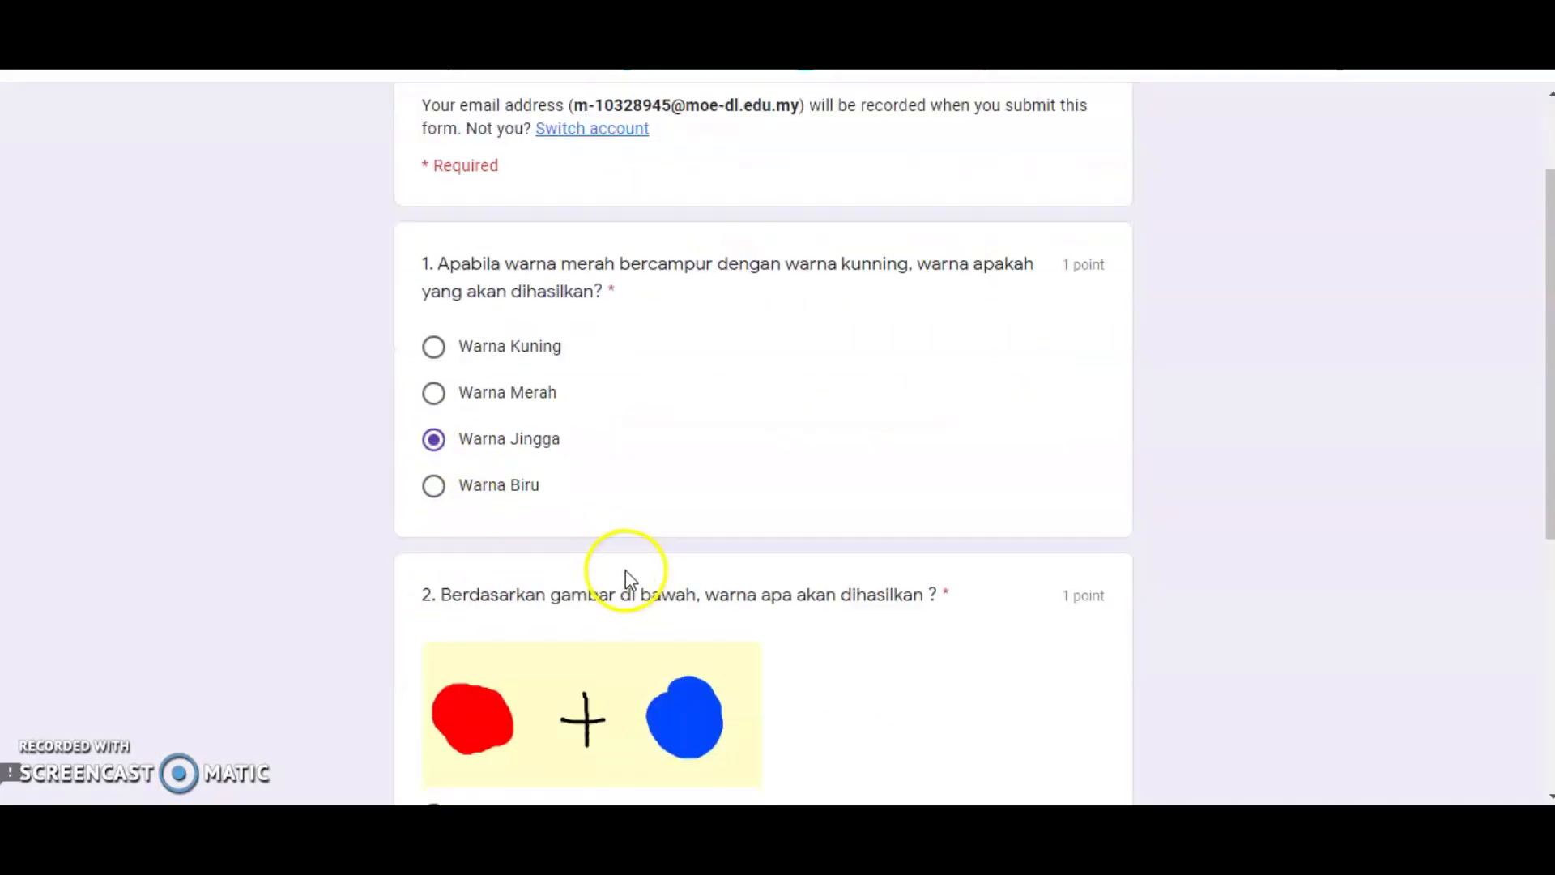
pyautogui.click(489, 620)
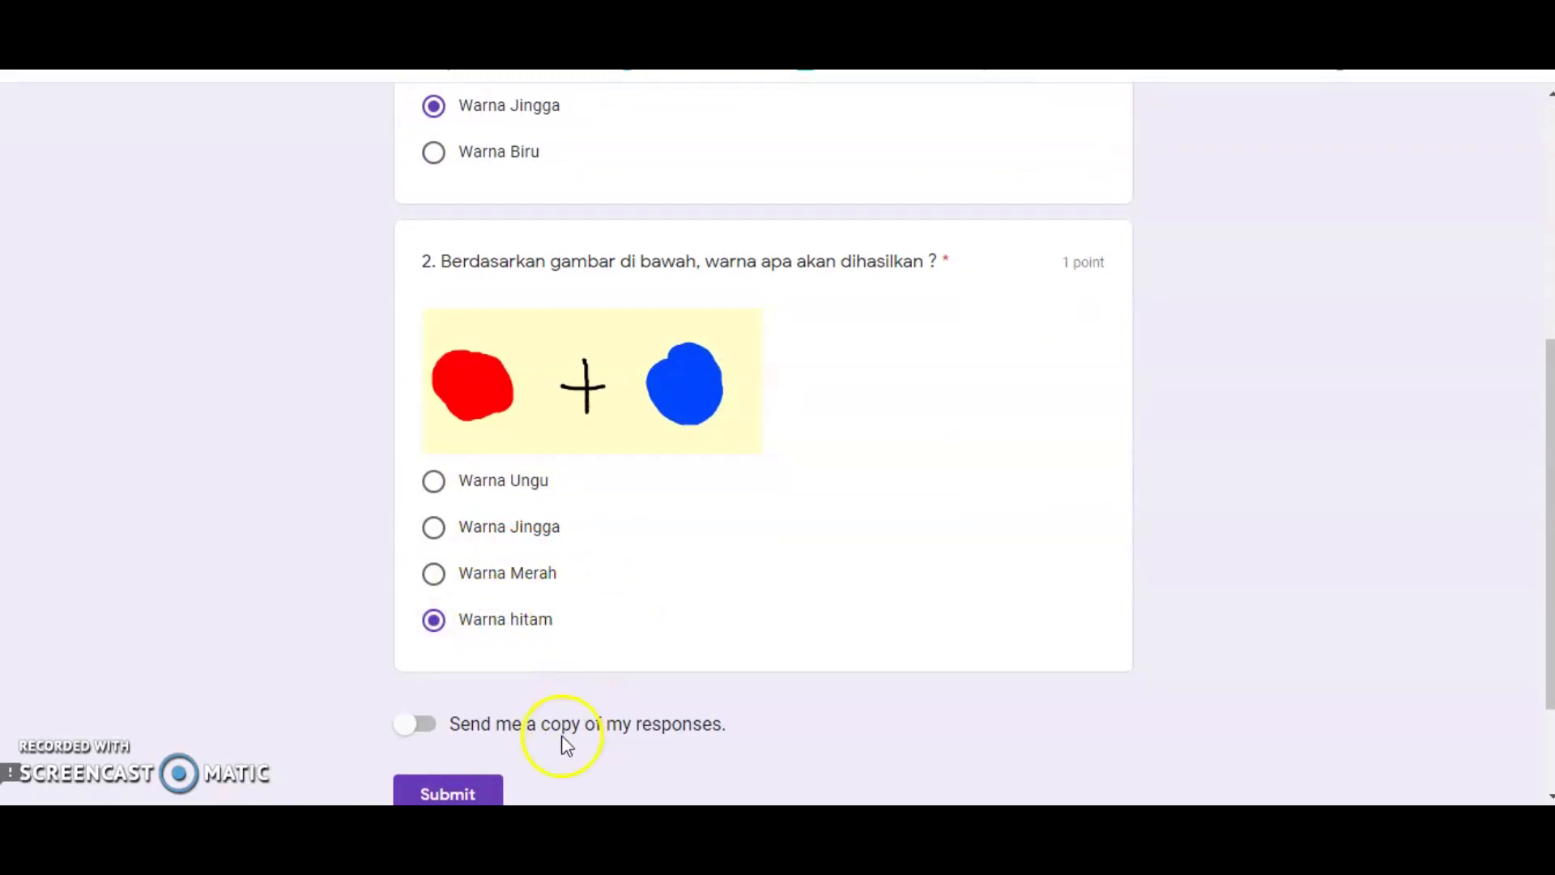
pyautogui.click(459, 788)
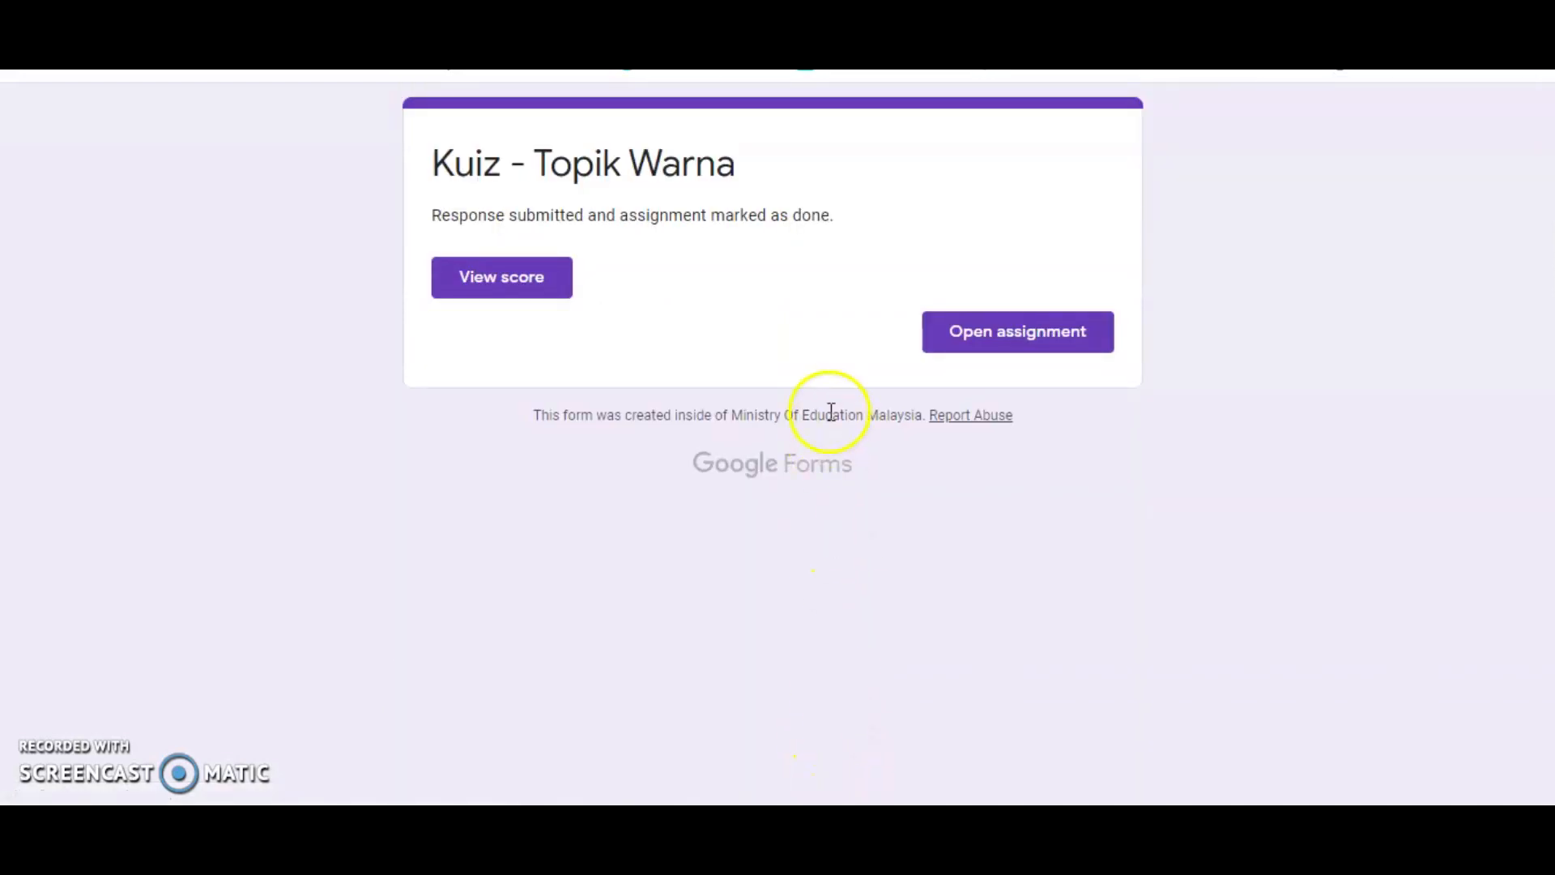
# View the submitted quiz's score and review the marking of both answers.
pyautogui.click(522, 279)
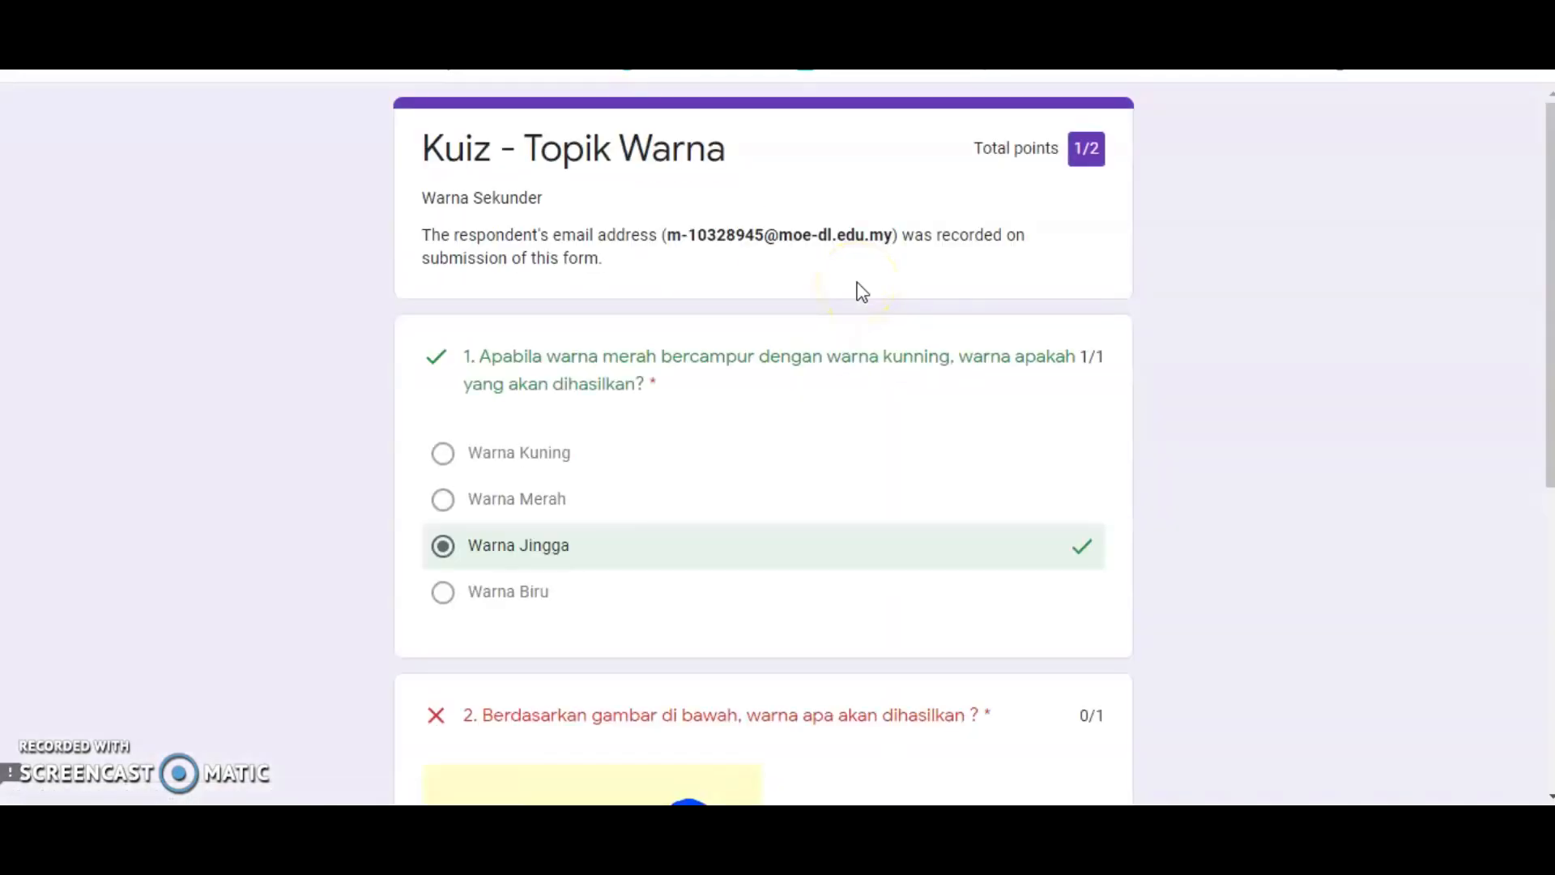
pyautogui.scroll(-2, 828, 431)
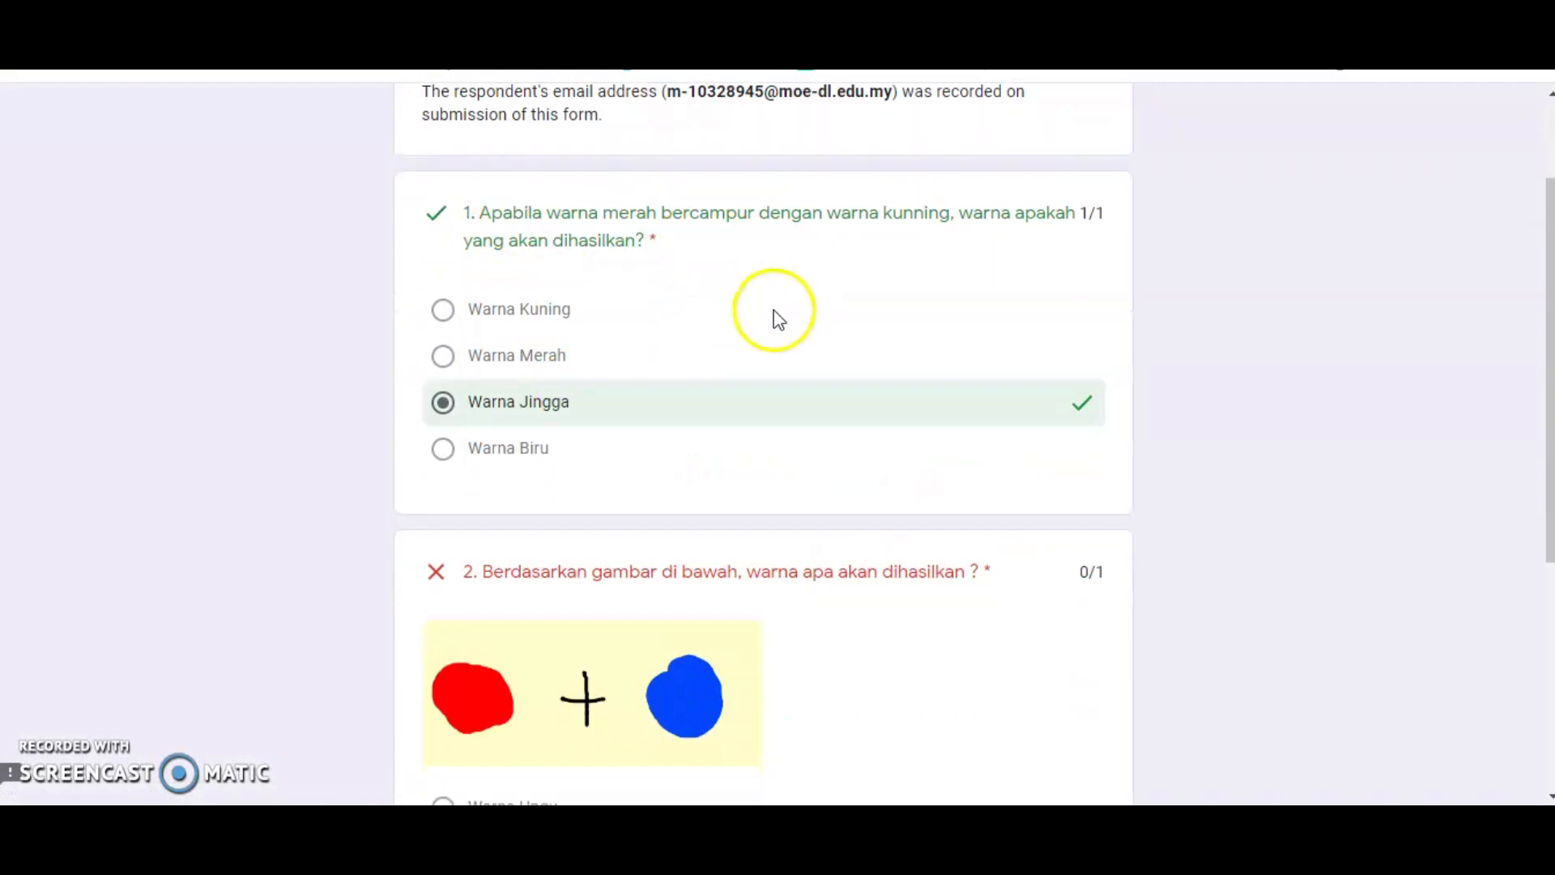
pyautogui.scroll(-3, 773, 319)
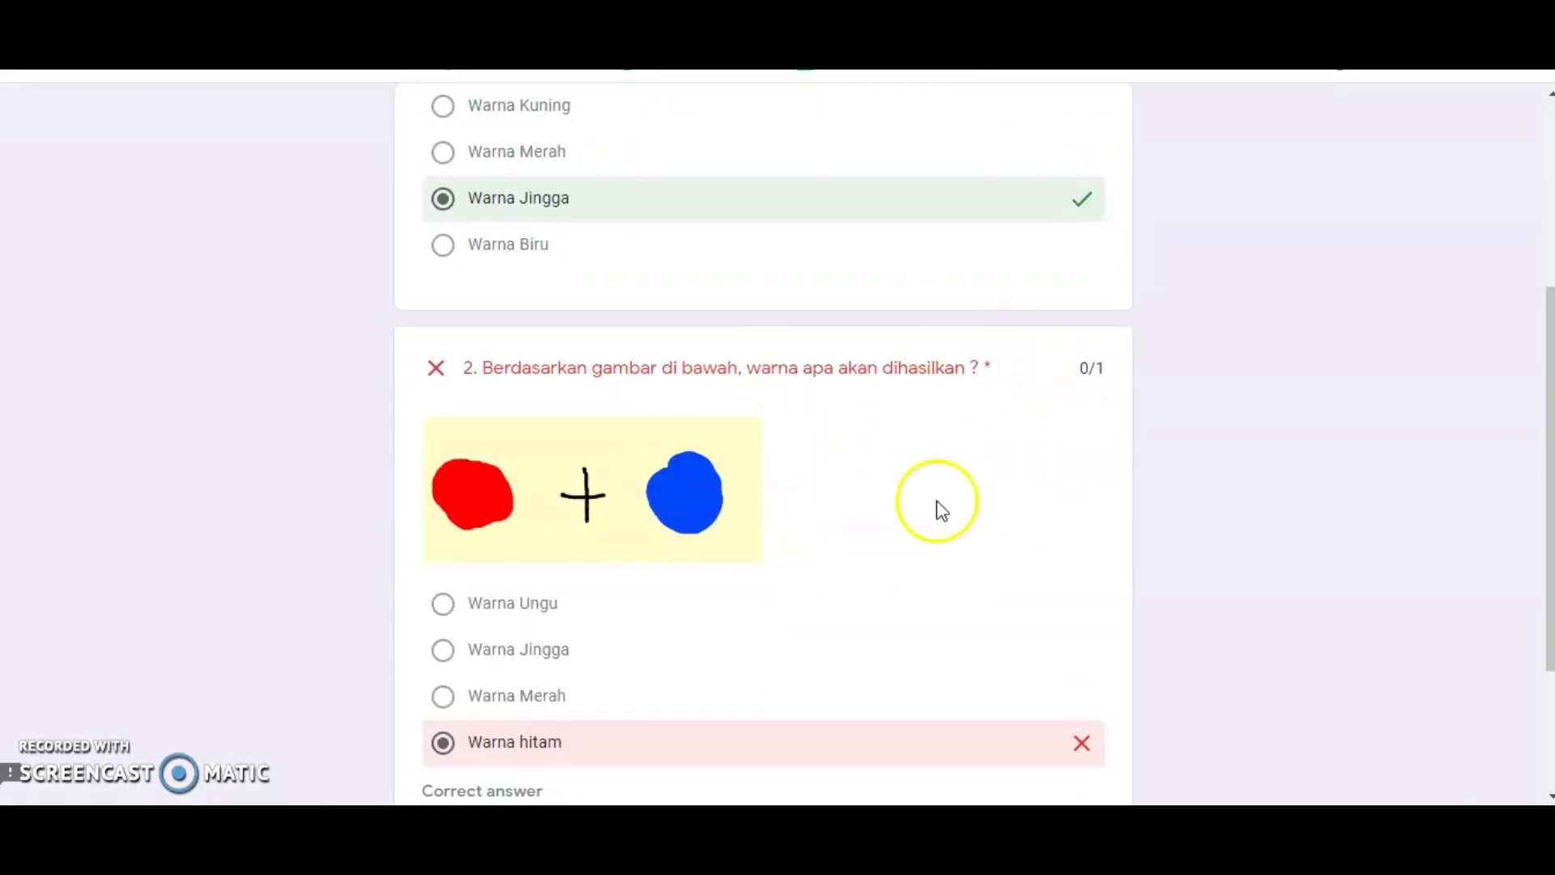
pyautogui.scroll(-3, 939, 510)
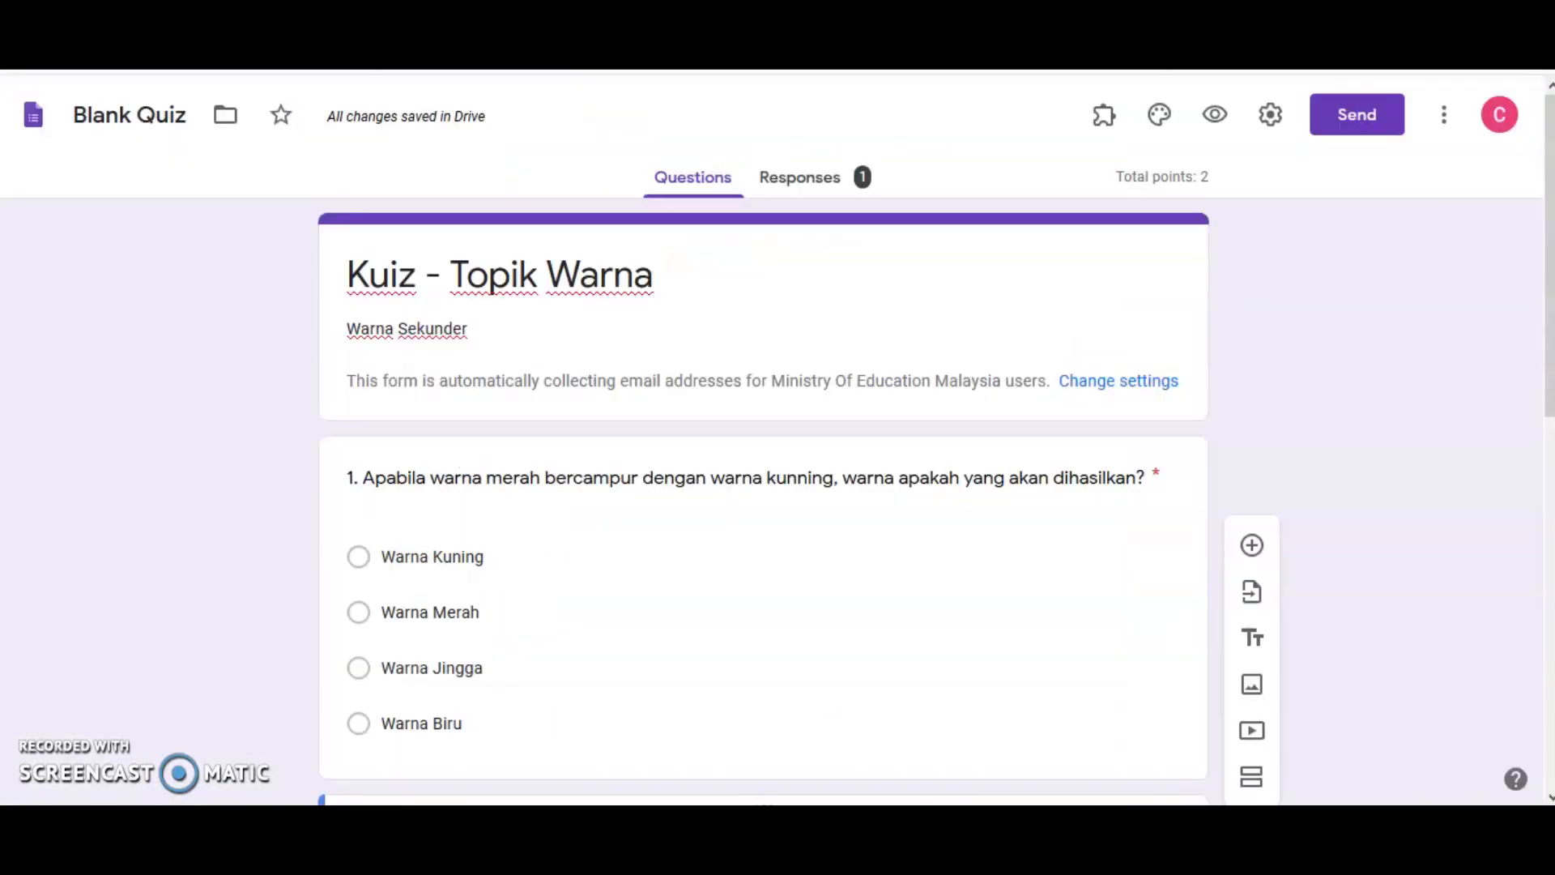
# Examine the response summary in the teacher's quiz form, covering insights, frequently missed questions, student scores and the answer chart for each question.
pyautogui.click(792, 185)
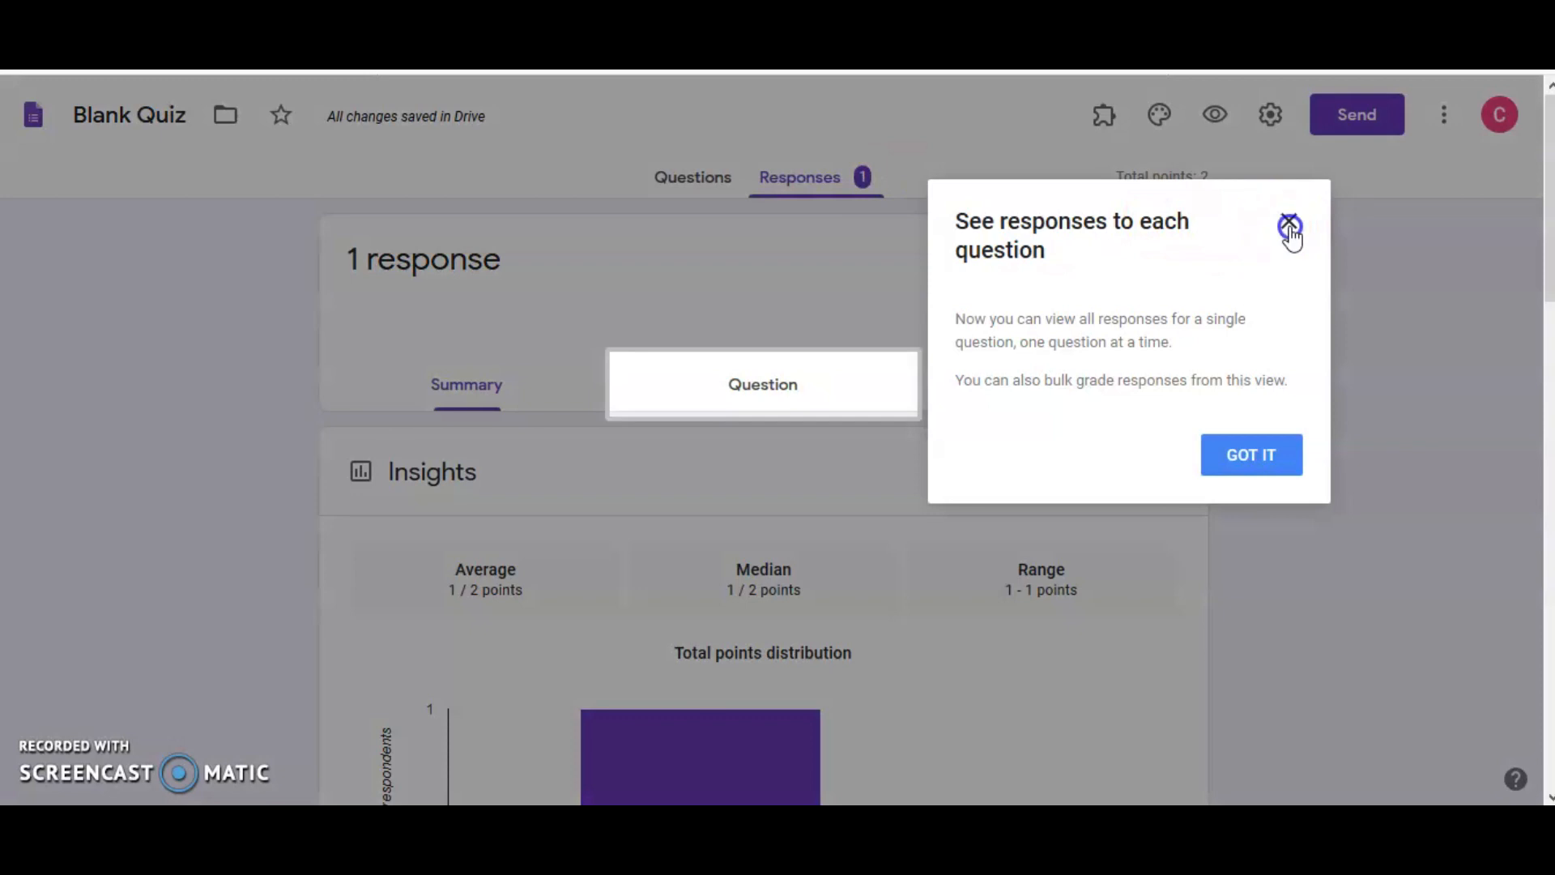
pyautogui.click(1288, 225)
pyautogui.scroll(-3, 1175, 454)
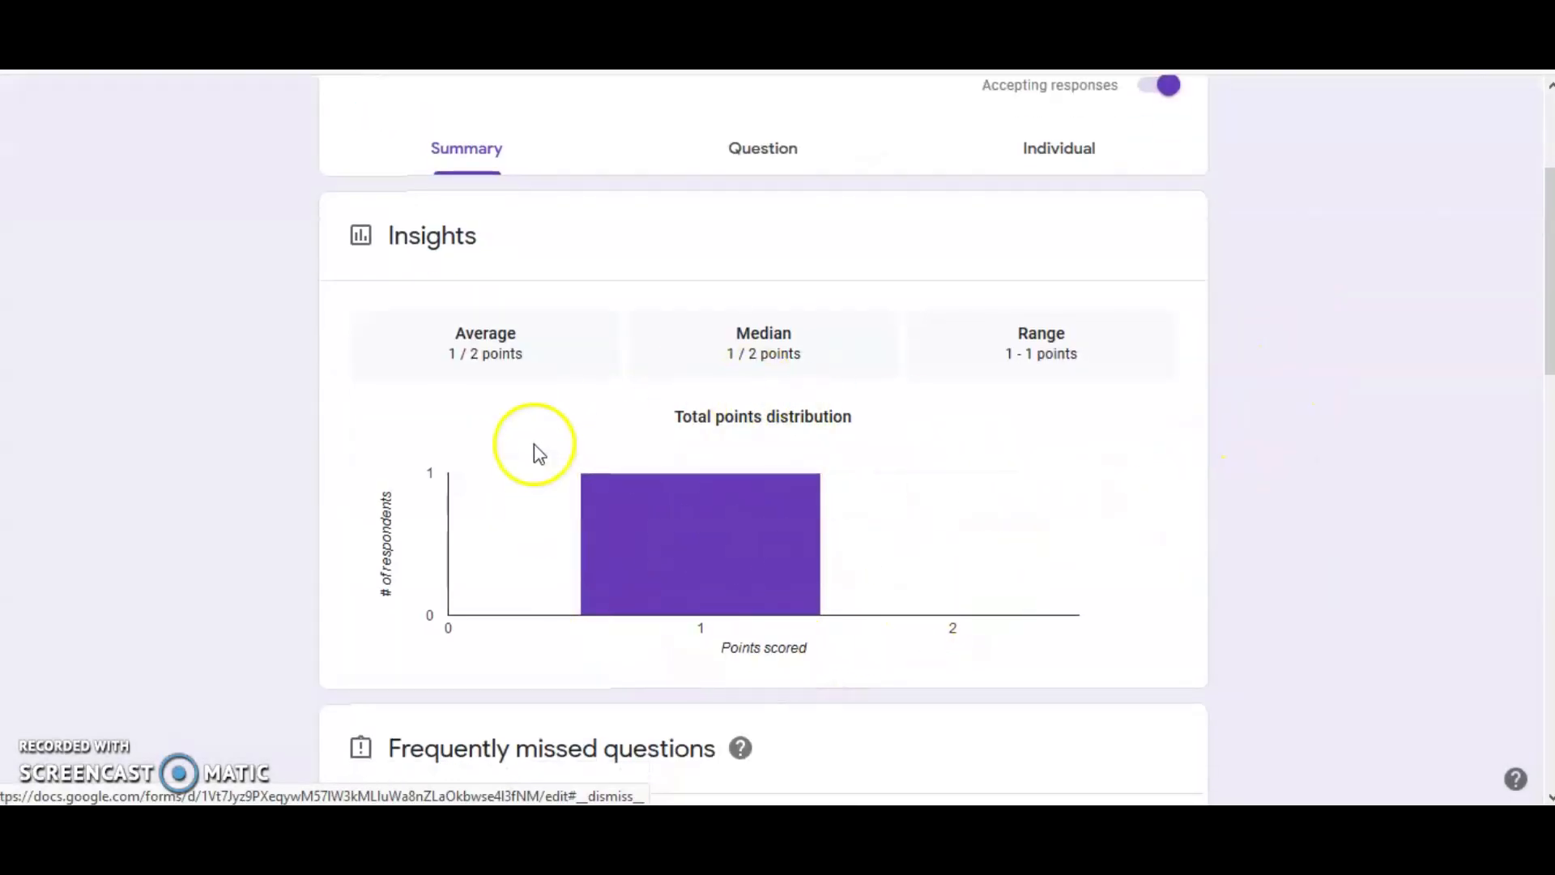
pyautogui.scroll(-1, 584, 332)
pyautogui.scroll(-1, 932, 413)
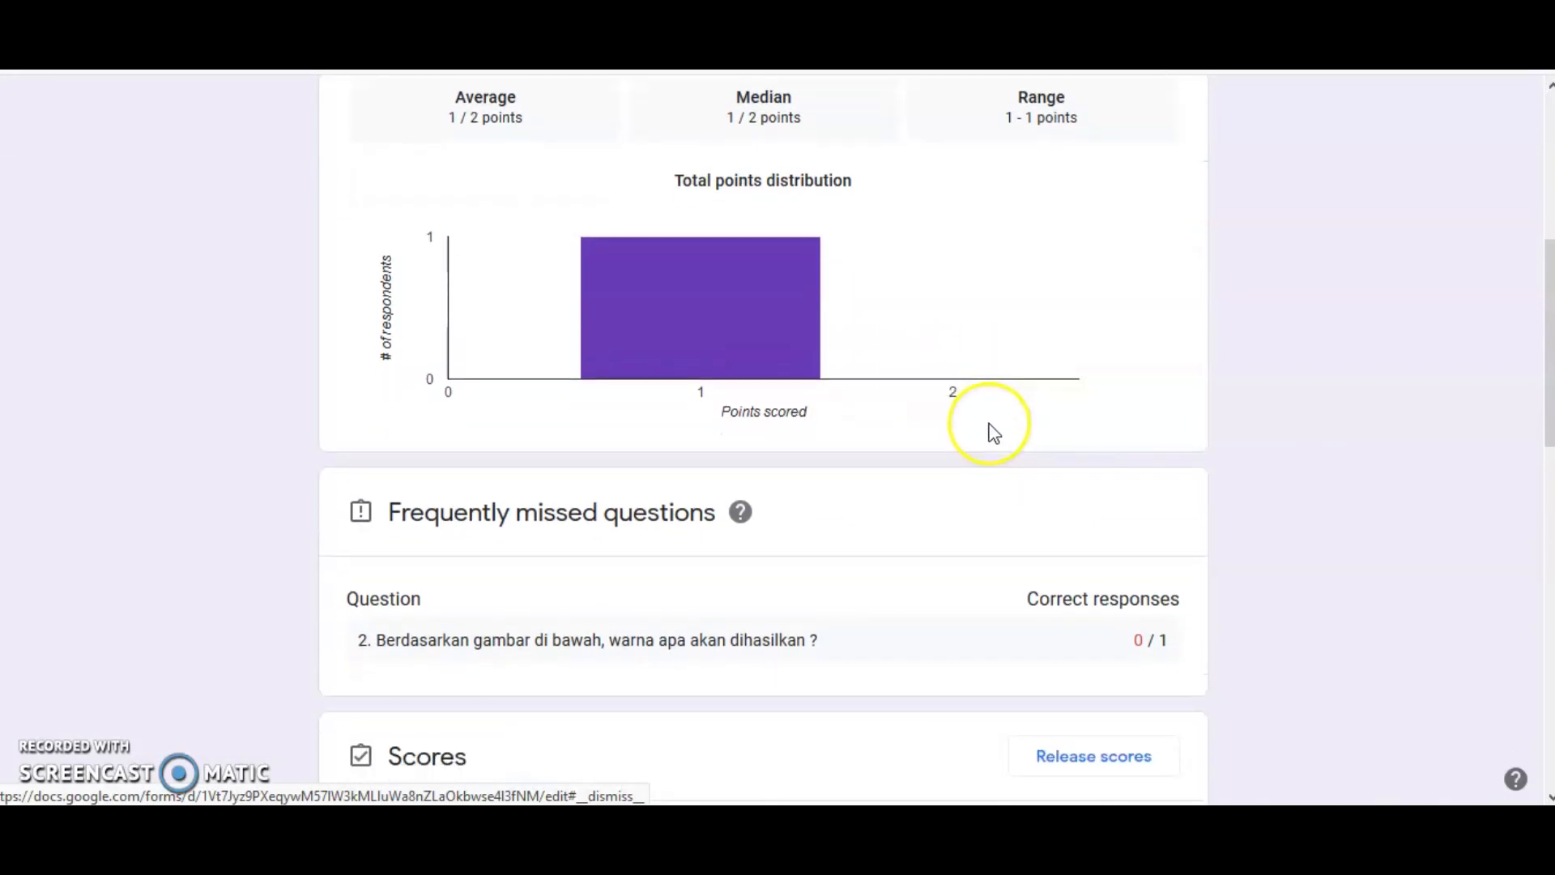
pyautogui.scroll(-3, 992, 434)
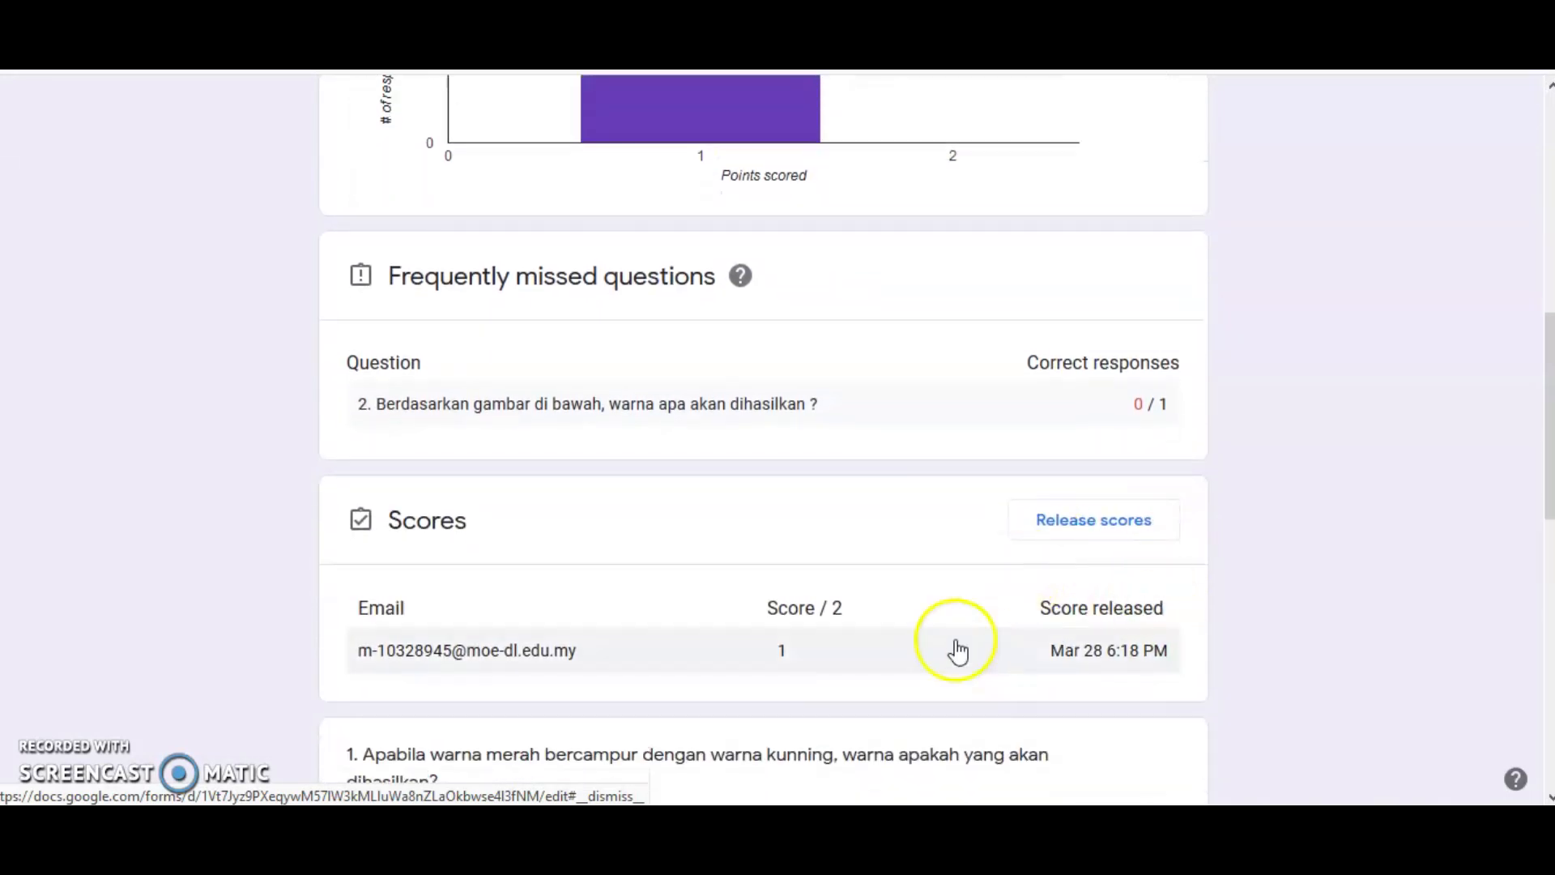
pyautogui.scroll(-3, 801, 644)
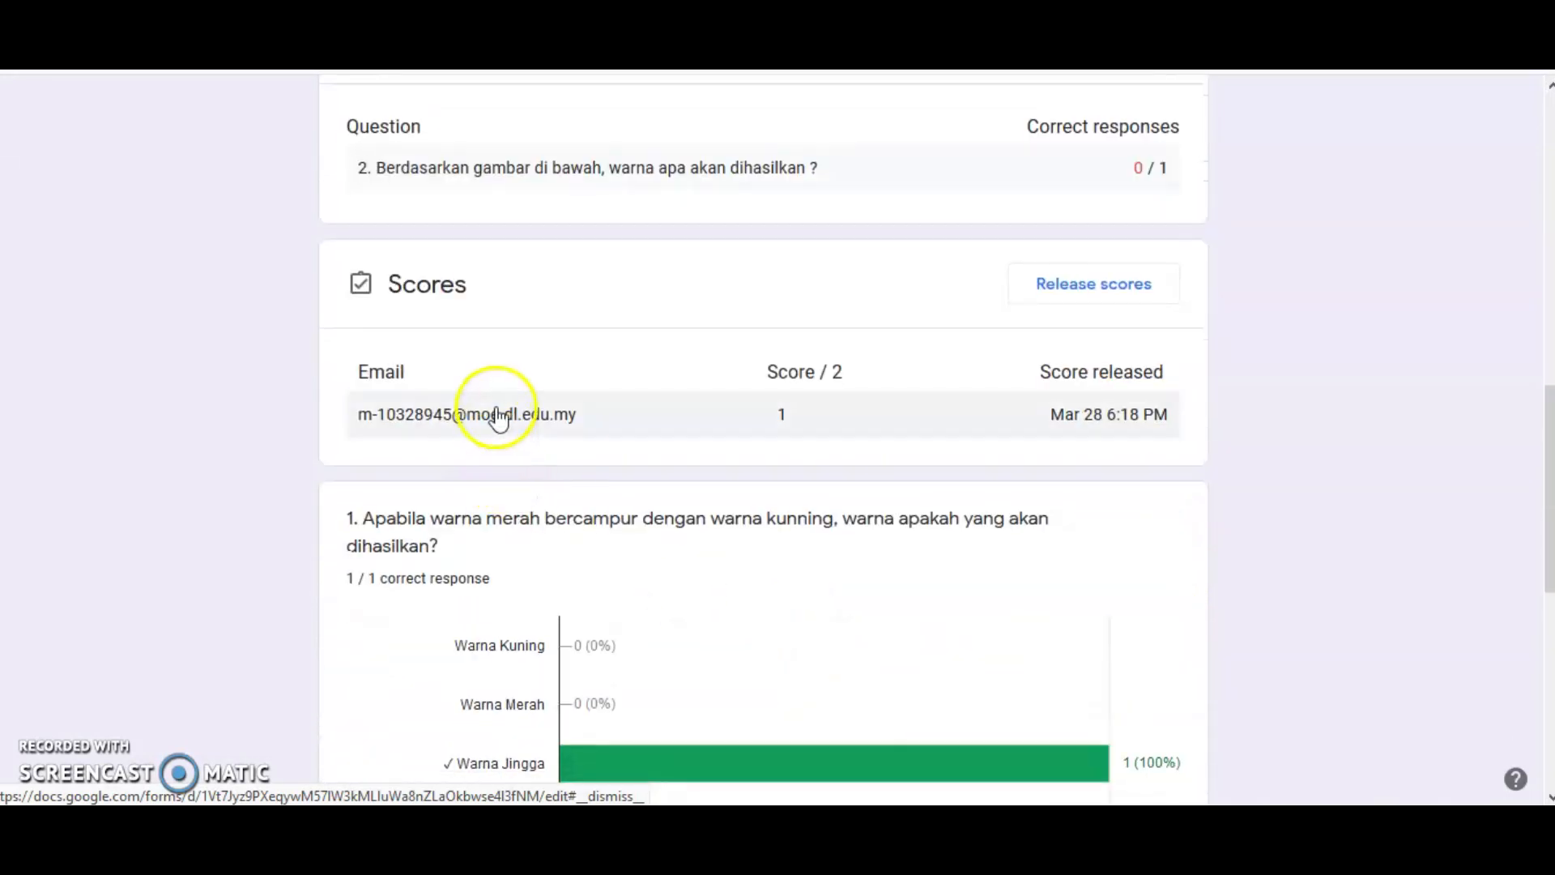
pyautogui.scroll(-2, 649, 462)
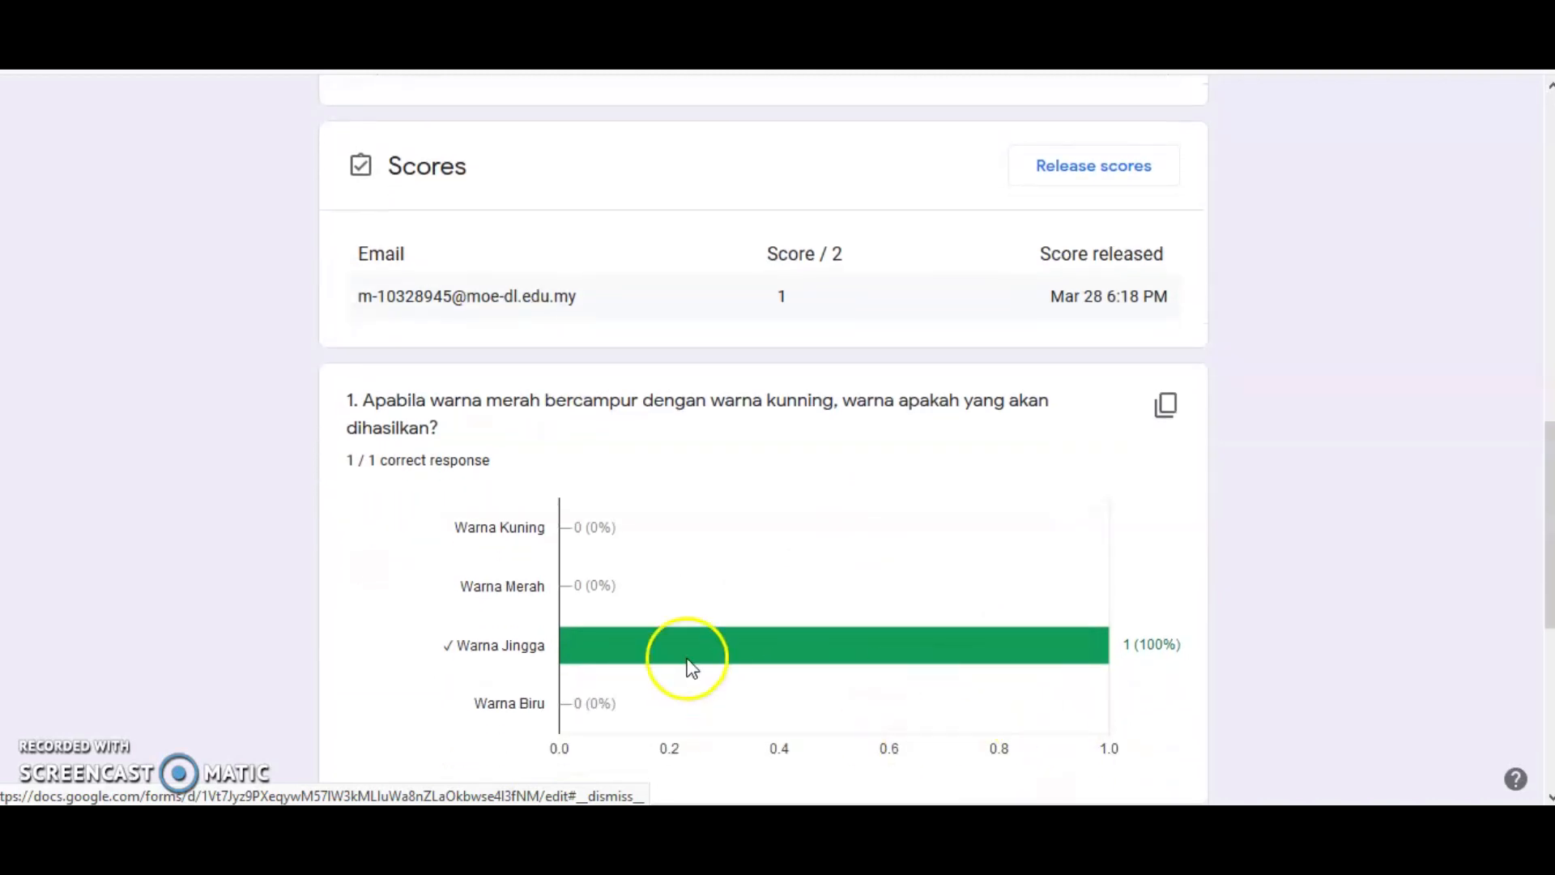
pyautogui.scroll(-6, 771, 609)
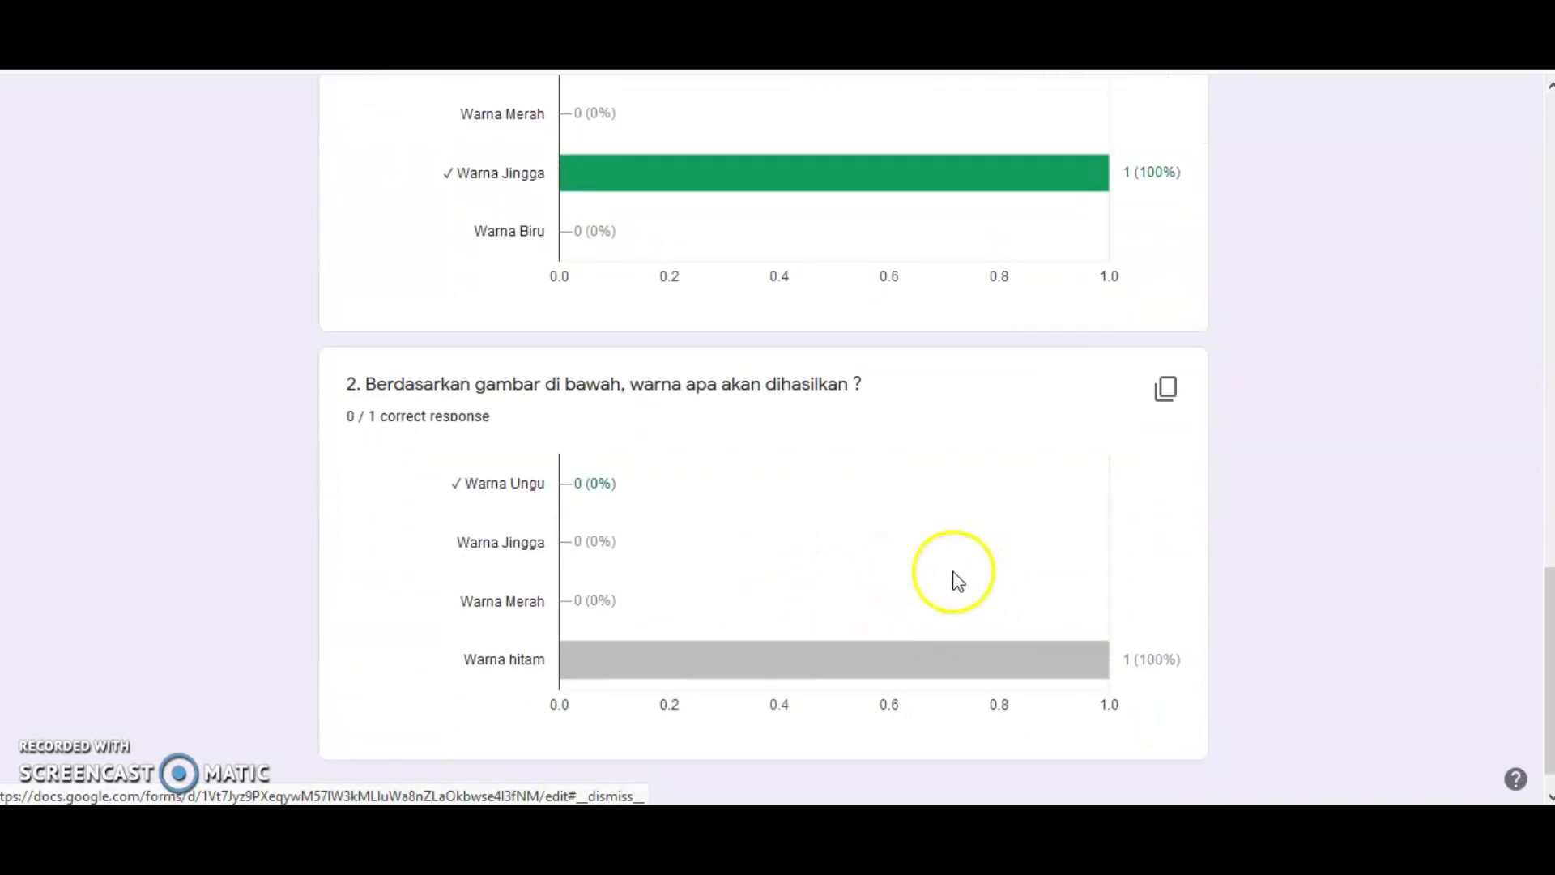
pyautogui.scroll(-1, 959, 581)
pyautogui.scroll(10, 955, 566)
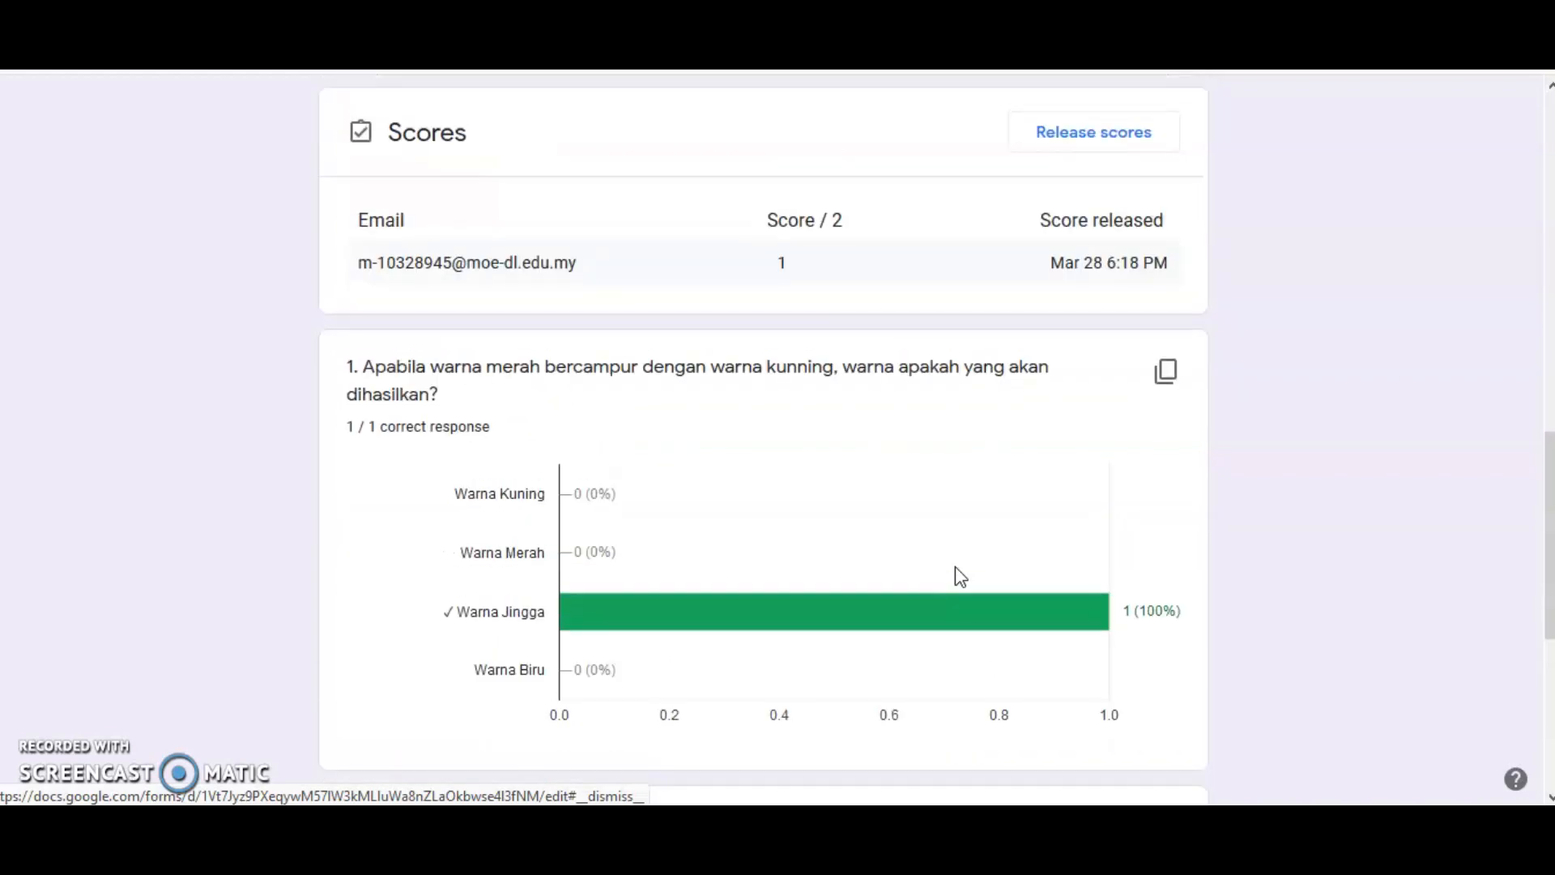